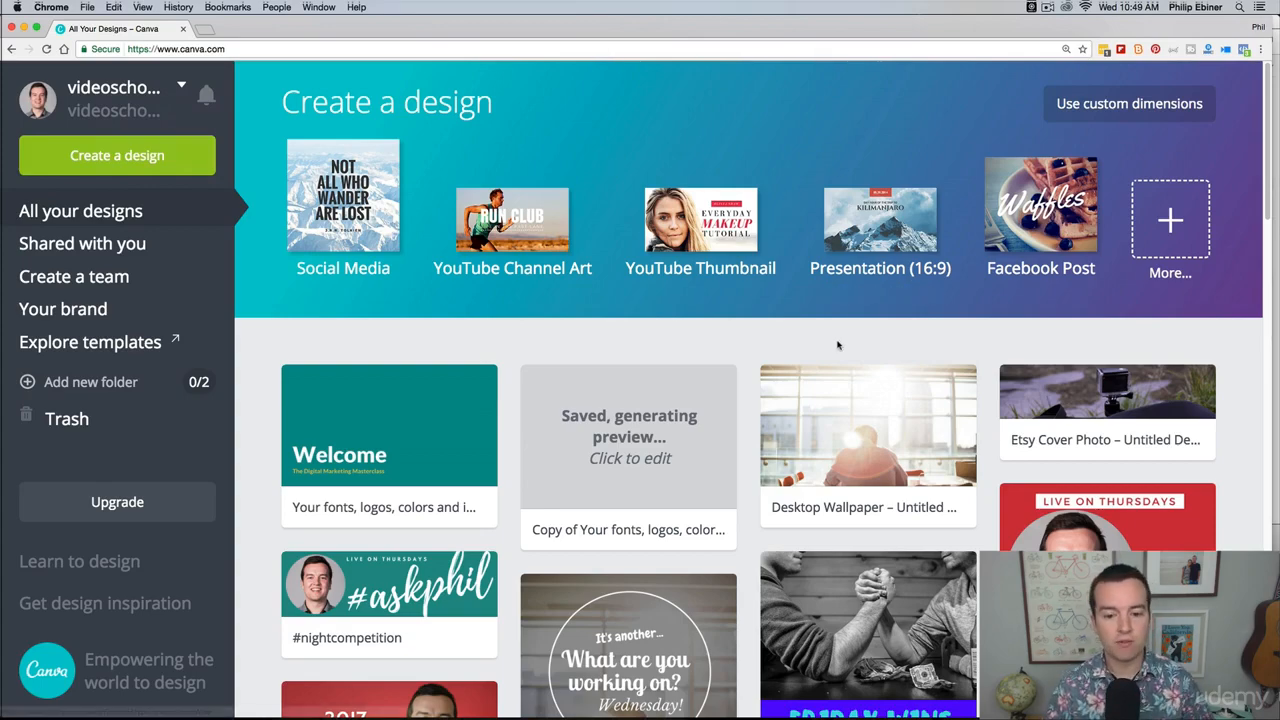
Step: Create a new YouTube Thumbnail design from the Social Media & Email Headers design types
scroll(840, 340, "down", 4)
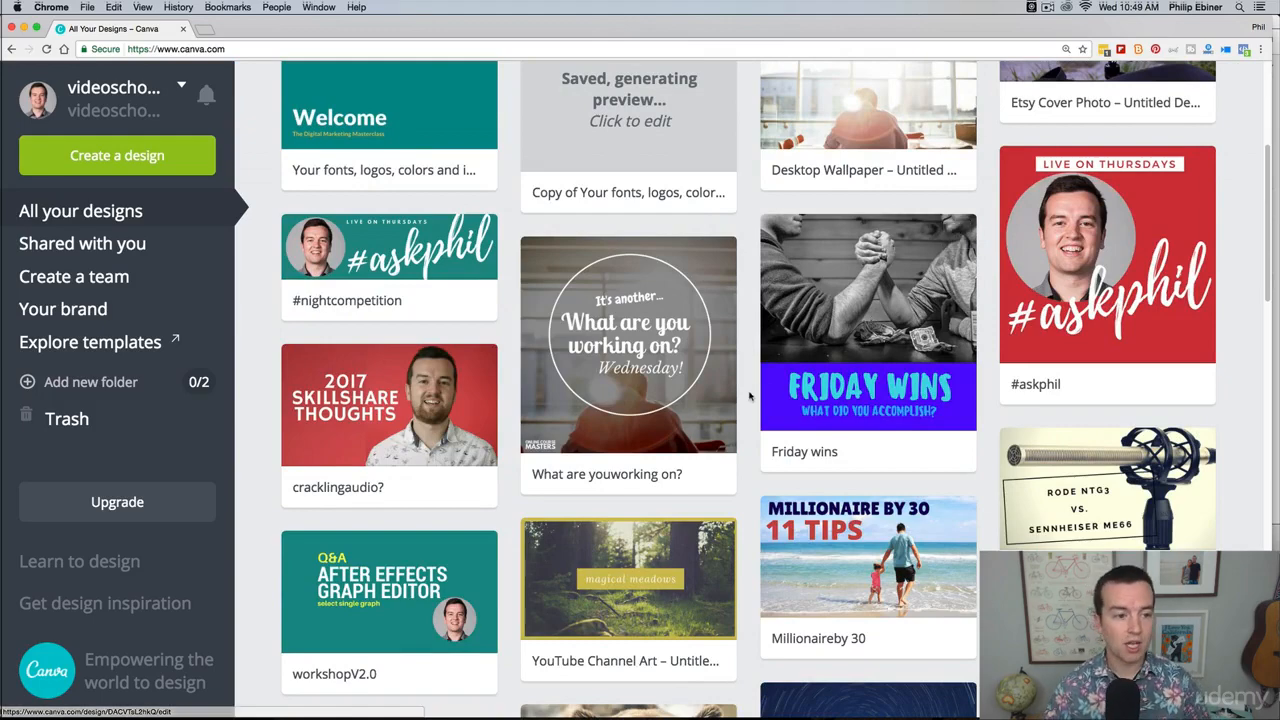
scroll(749, 397, "up", 5)
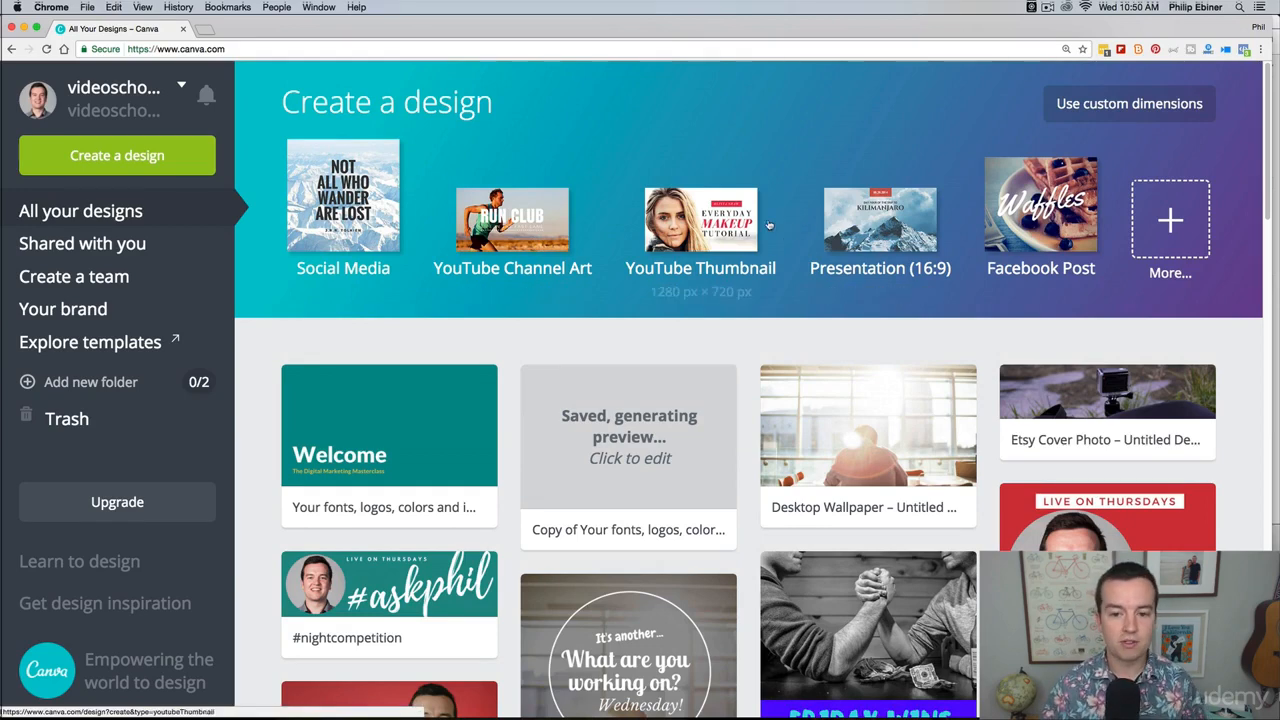
left_click(1166, 230)
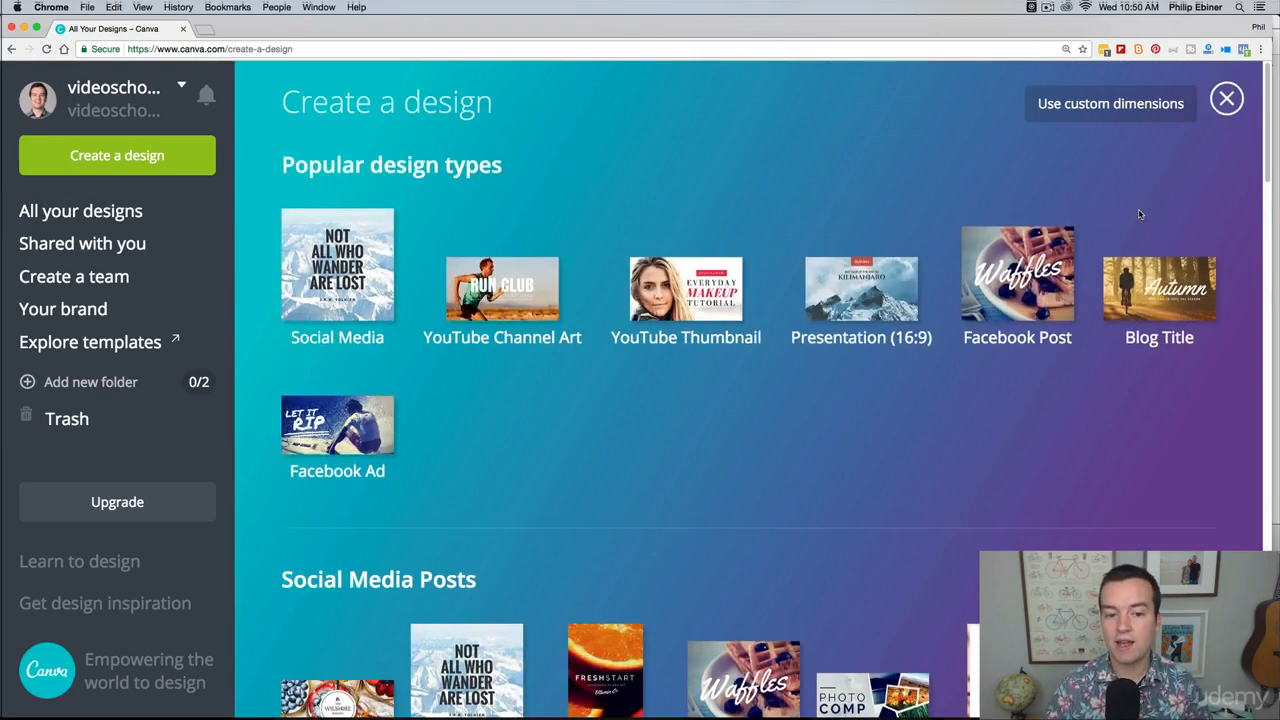
scroll(1139, 214, "down", 5)
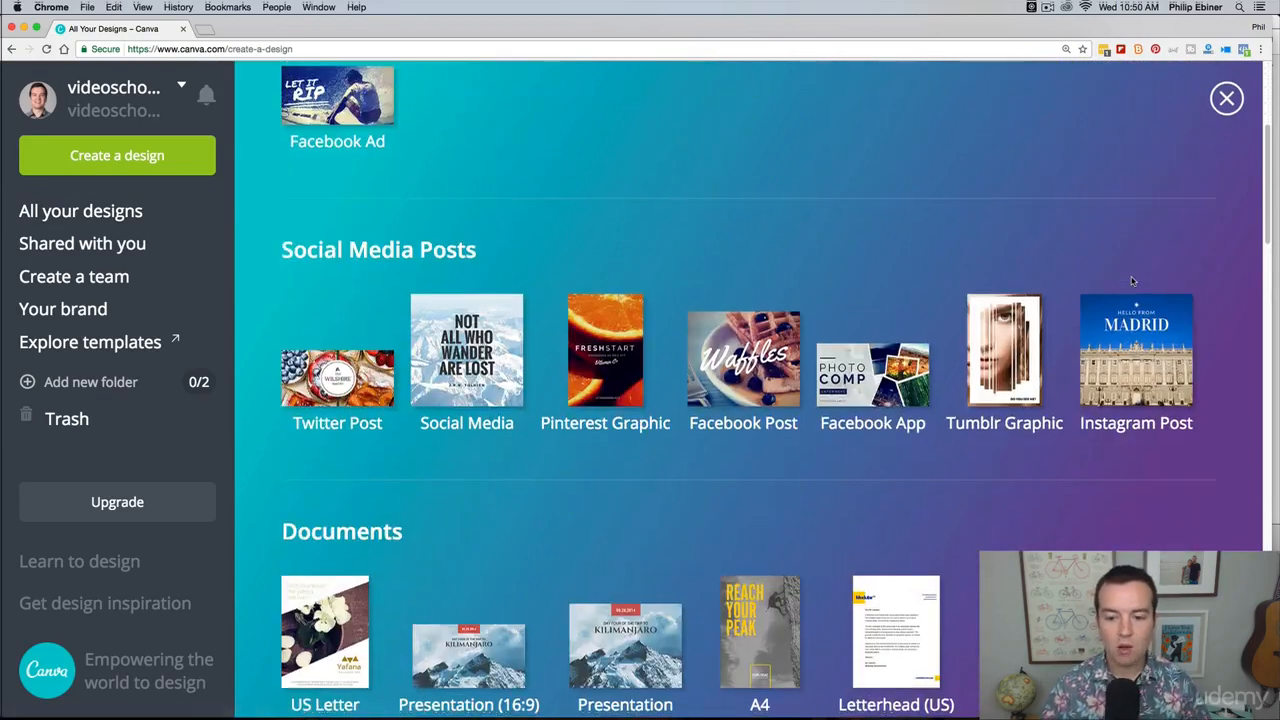
scroll(1132, 281, "down", 3)
scroll(1140, 276, "down", 2)
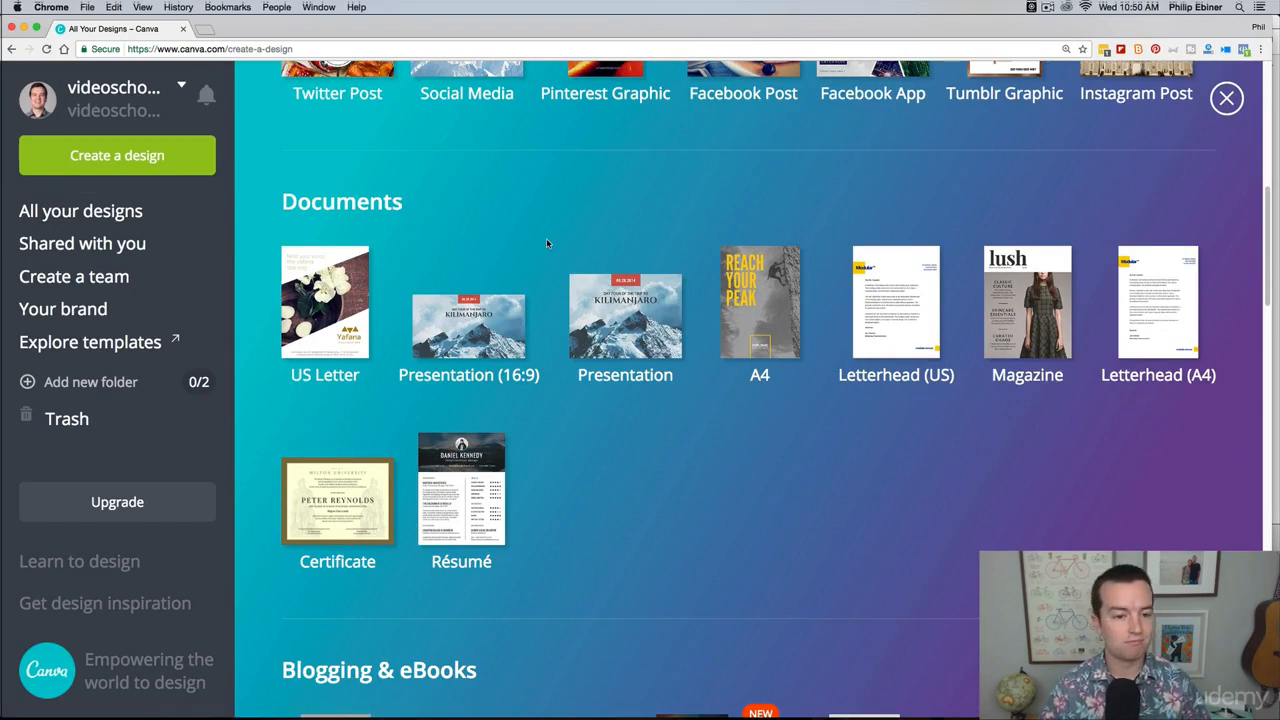
scroll(547, 240, "down", 2)
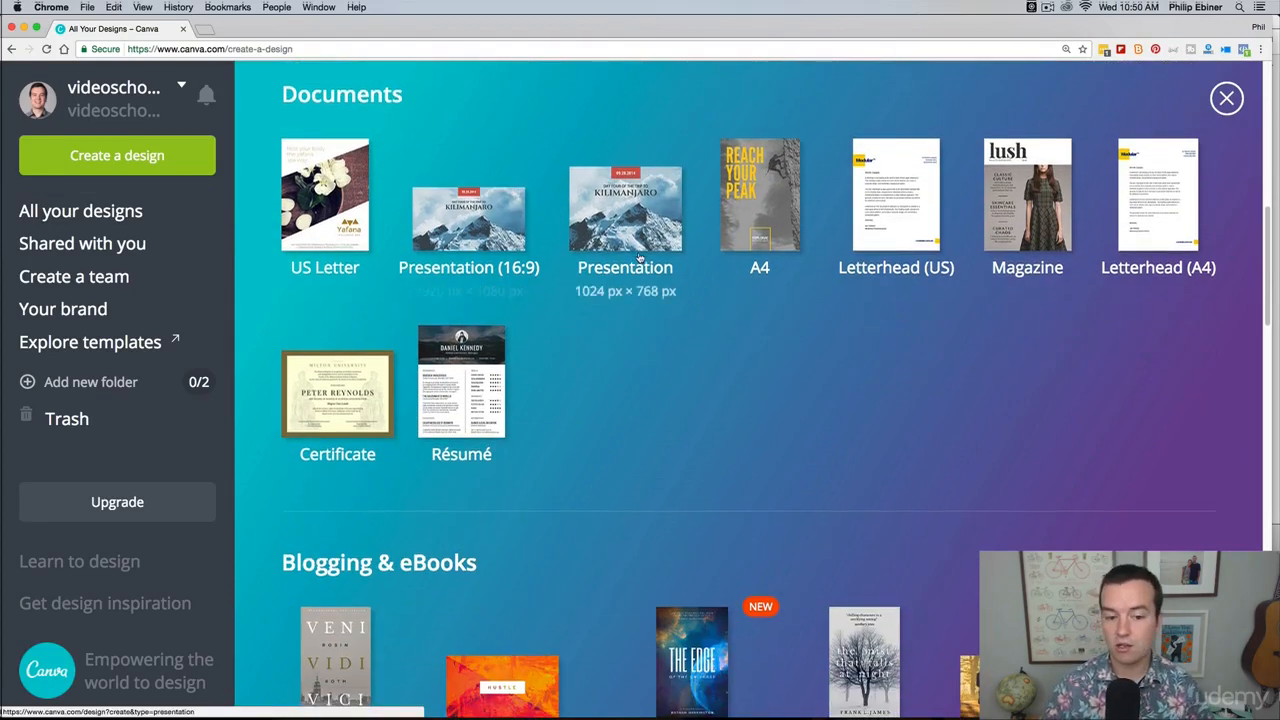
scroll(637, 257, "down", 10)
scroll(611, 323, "down", 5)
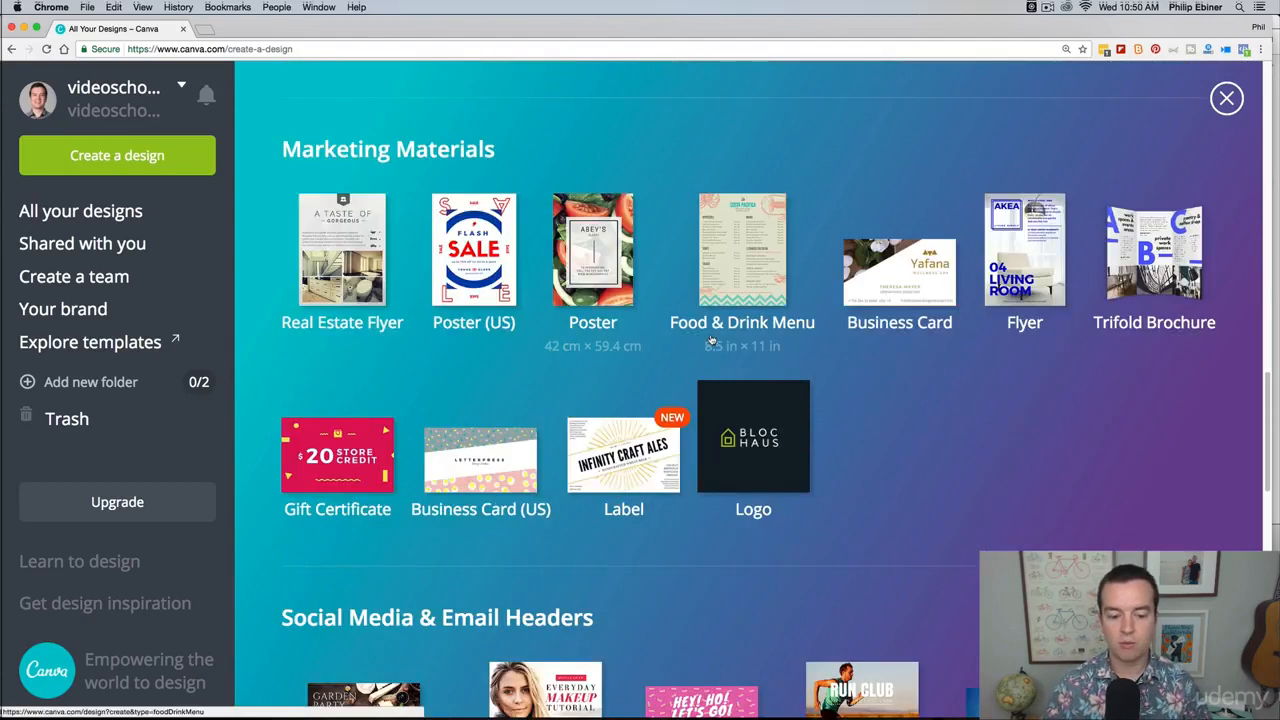
scroll(711, 338, "down", 6)
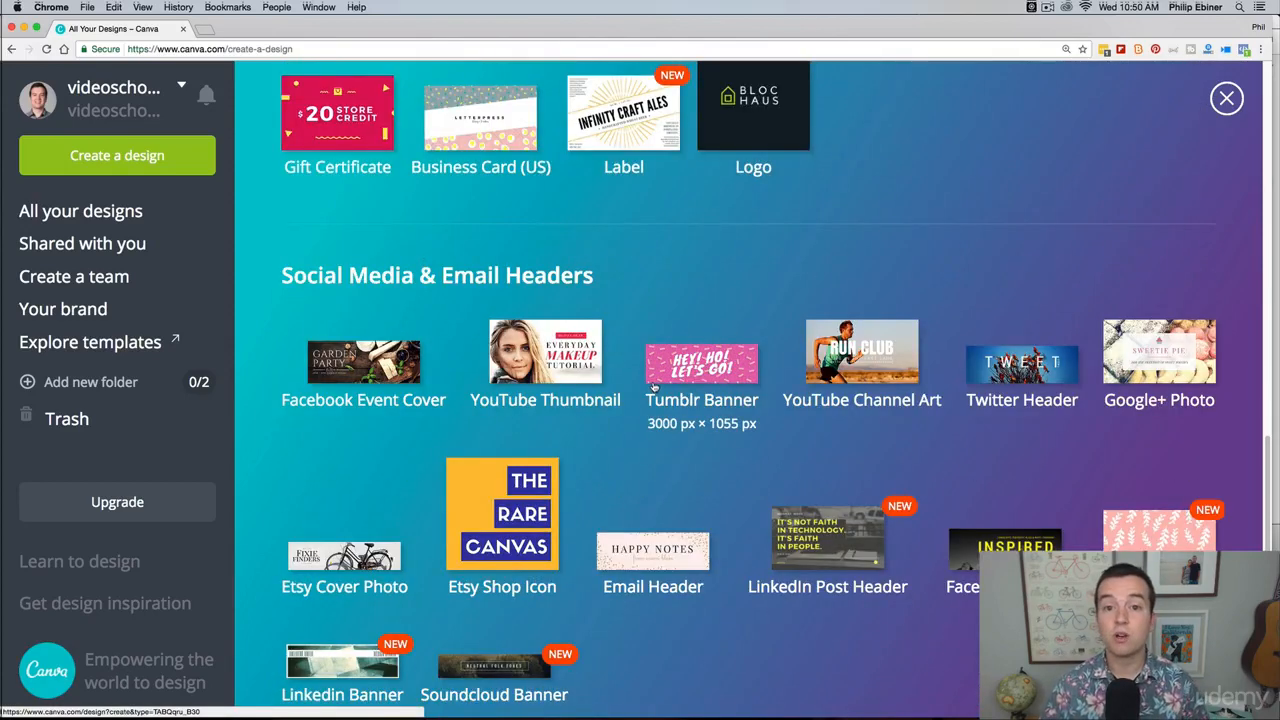
scroll(722, 370, "down", 1)
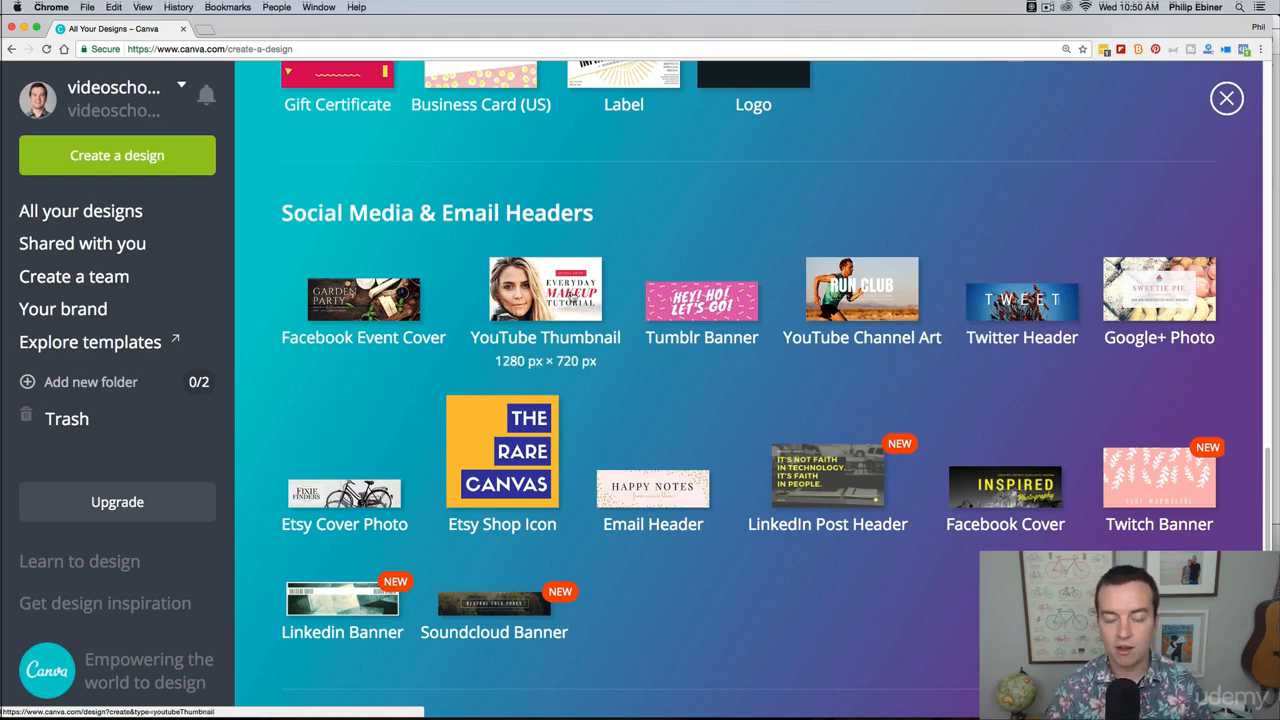
left_click(567, 306)
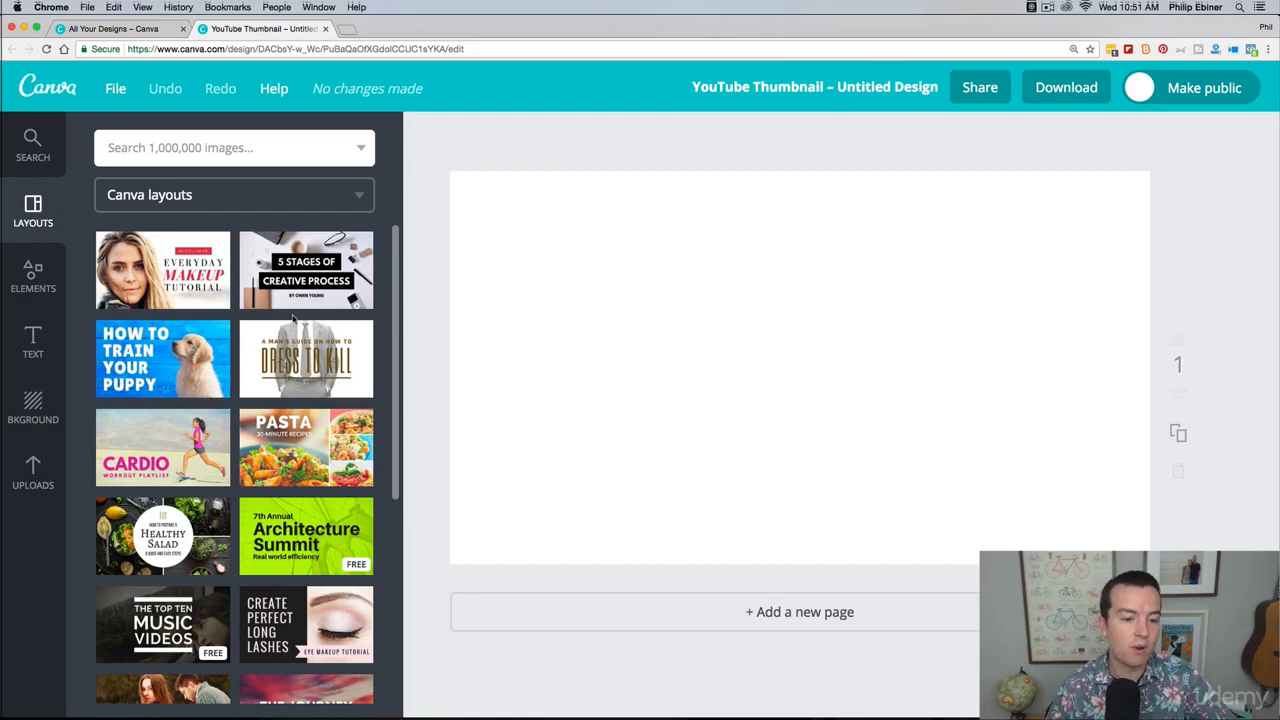
Step: Apply the free "Summer Party" layout with the oranges photo to the blank thumbnail
scroll(290, 315, "down", 7)
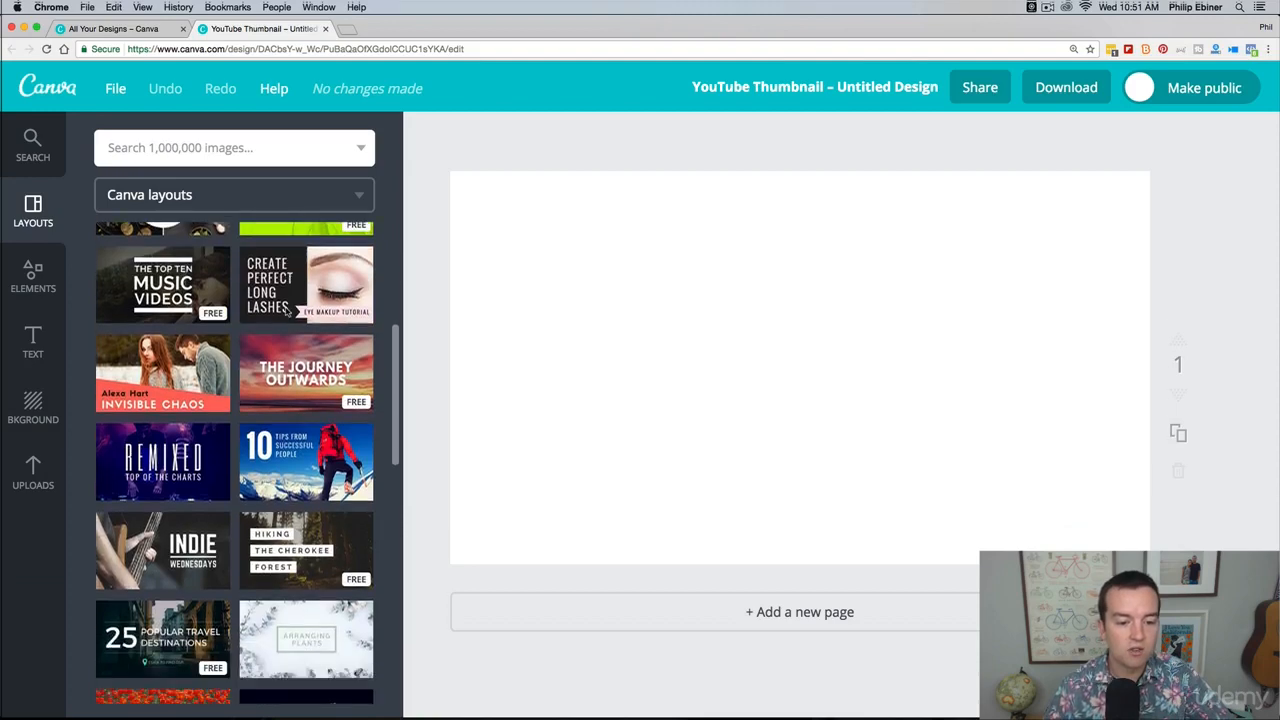
scroll(287, 312, "down", 5)
scroll(306, 330, "down", 3)
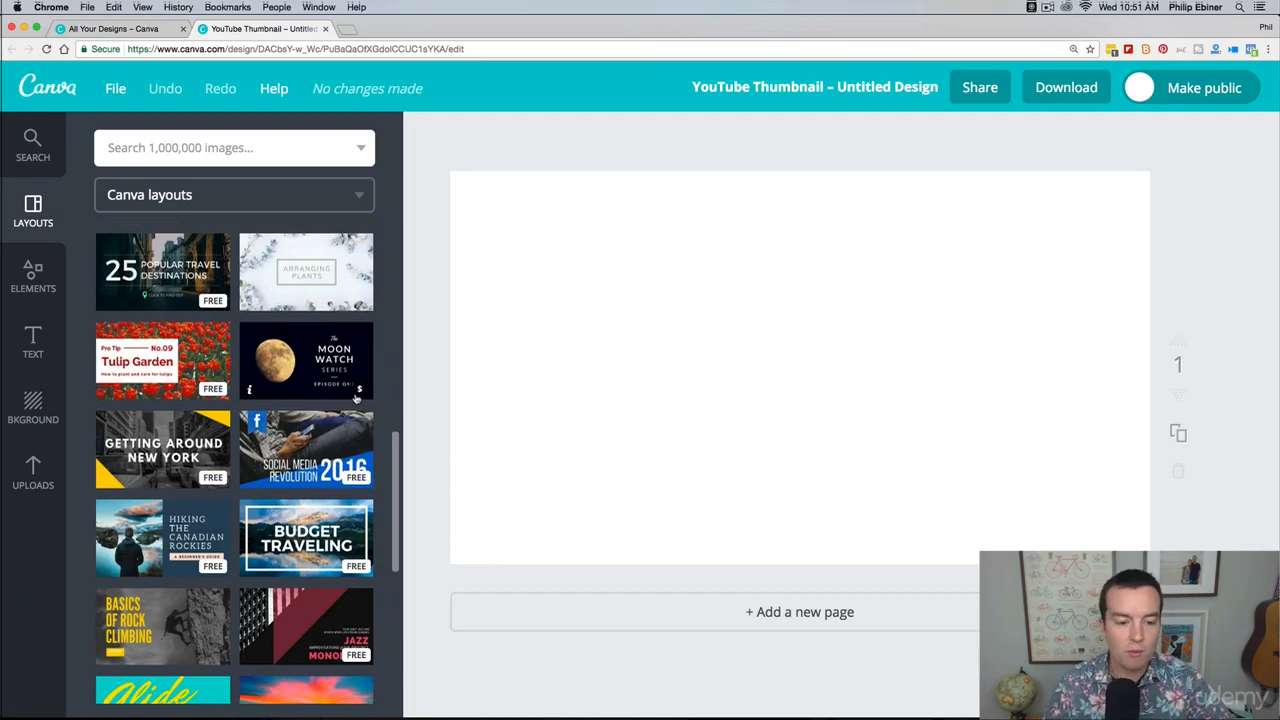
scroll(330, 415, "down", 6)
scroll(303, 428, "down", 3)
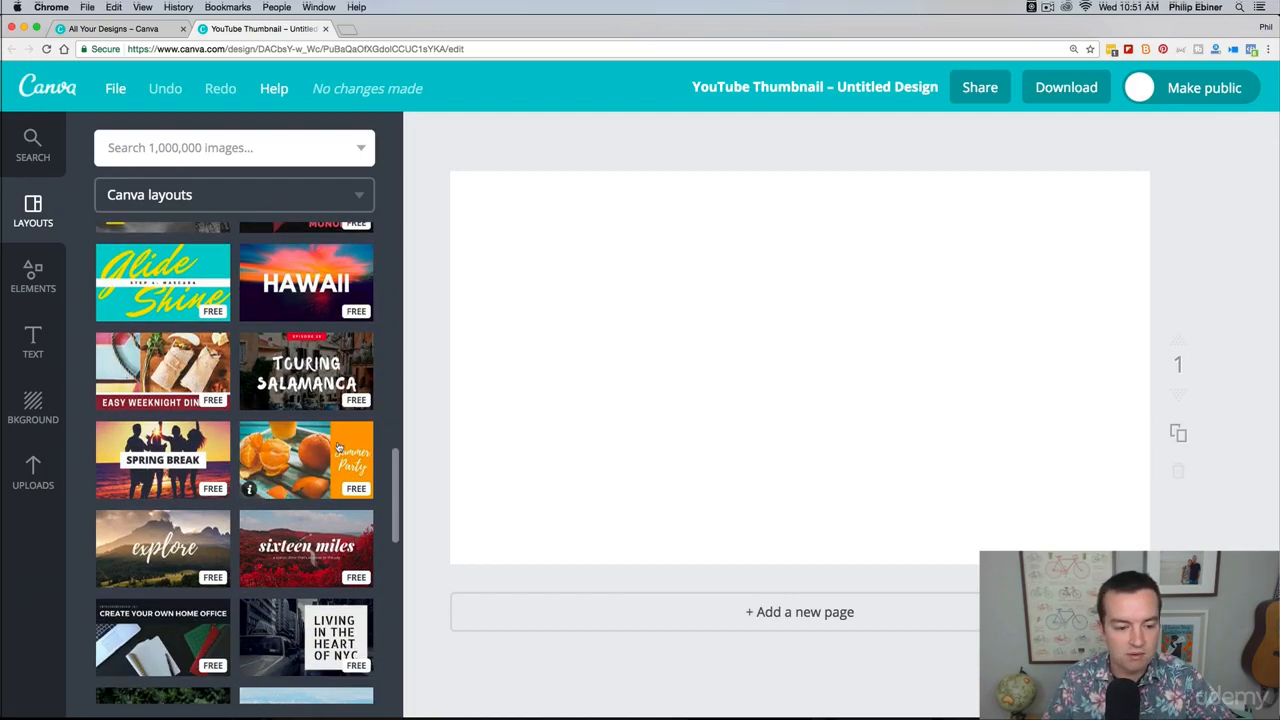
left_click(330, 450)
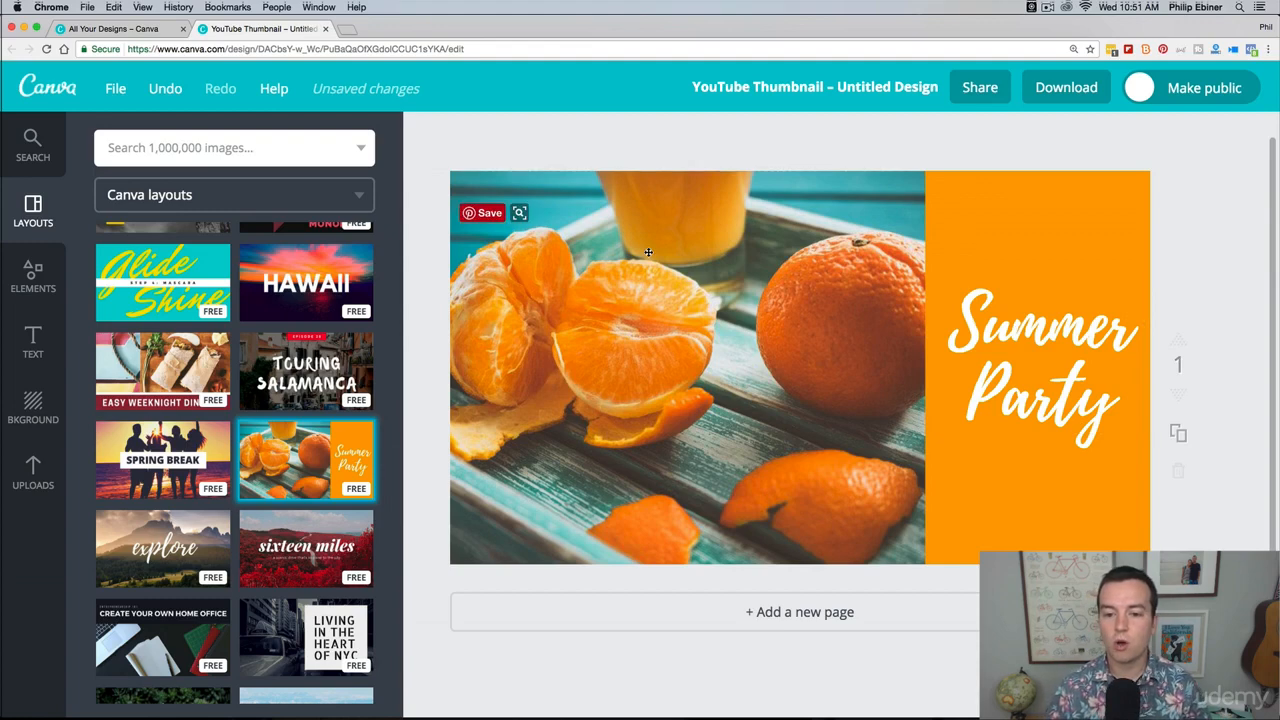
Step: Select the oranges photo, the orange block and the title text in turn to view their editing options
left_click(686, 545)
left_click(978, 273)
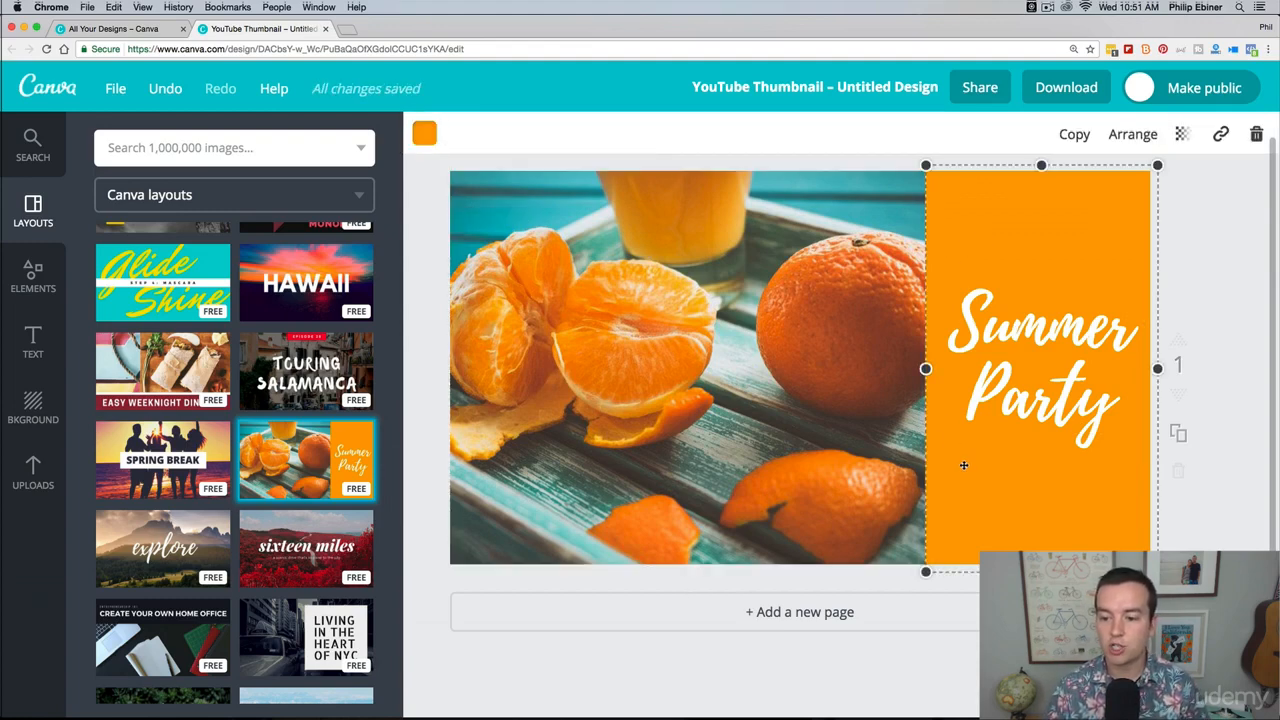
left_click(686, 550)
left_click(1035, 420)
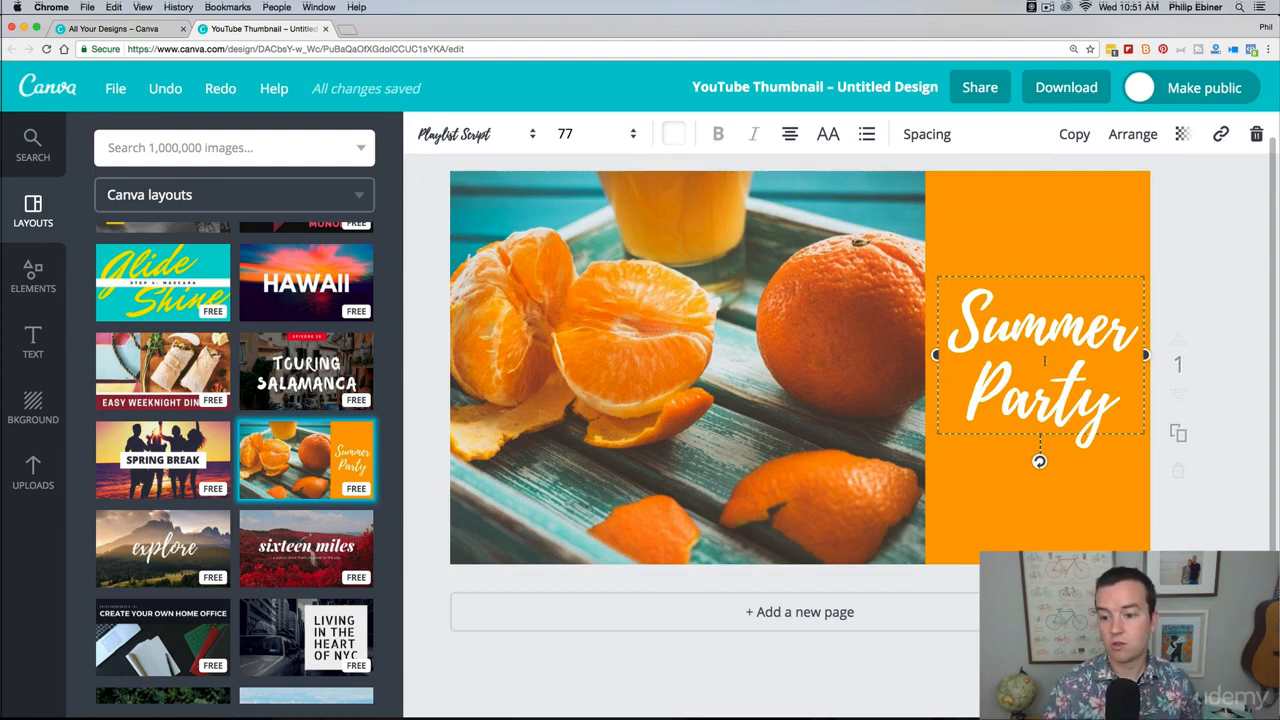
left_click(686, 555)
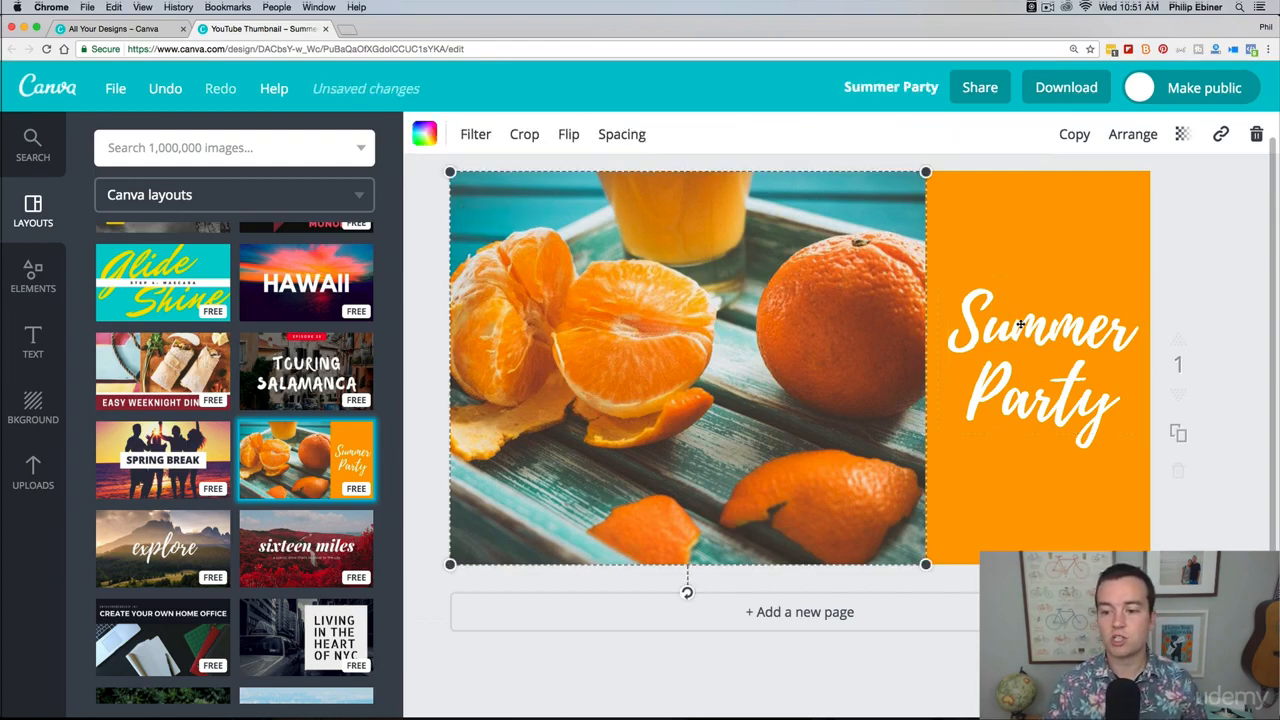
Step: Replace the "Summer Party" title text with "Video School Online"
left_click(1015, 322)
left_click(1015, 357)
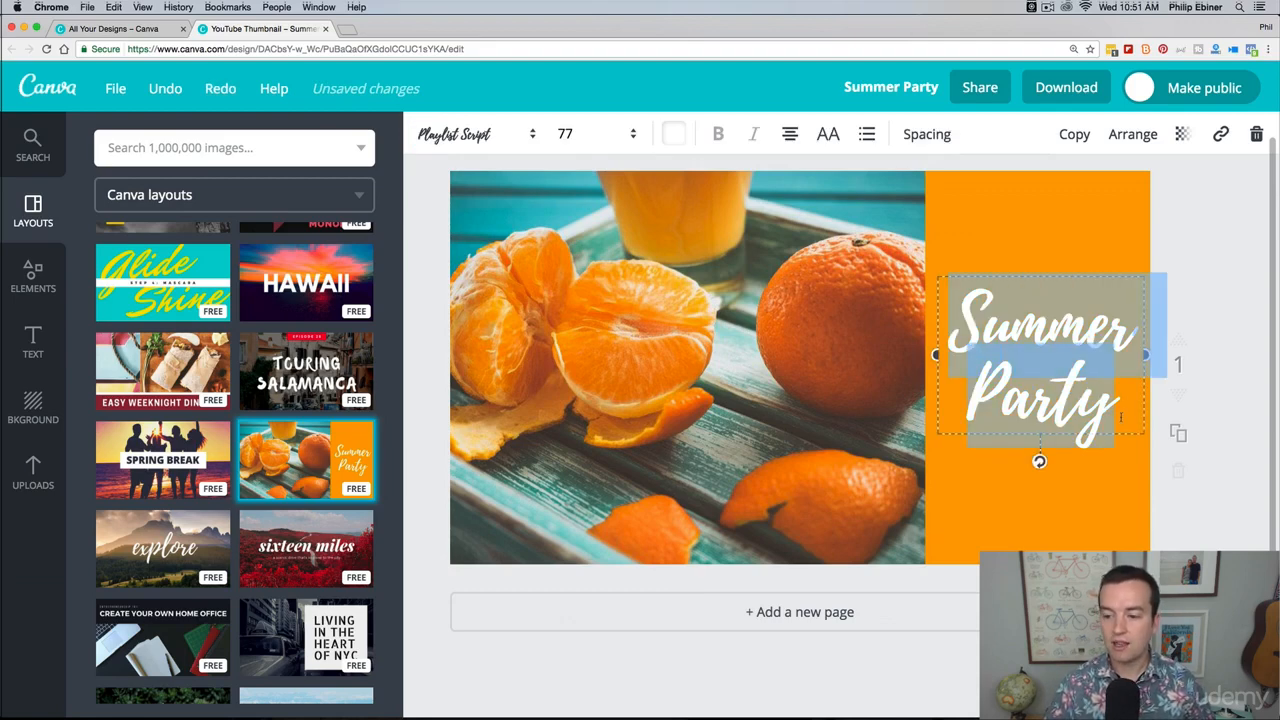
type("Video ")
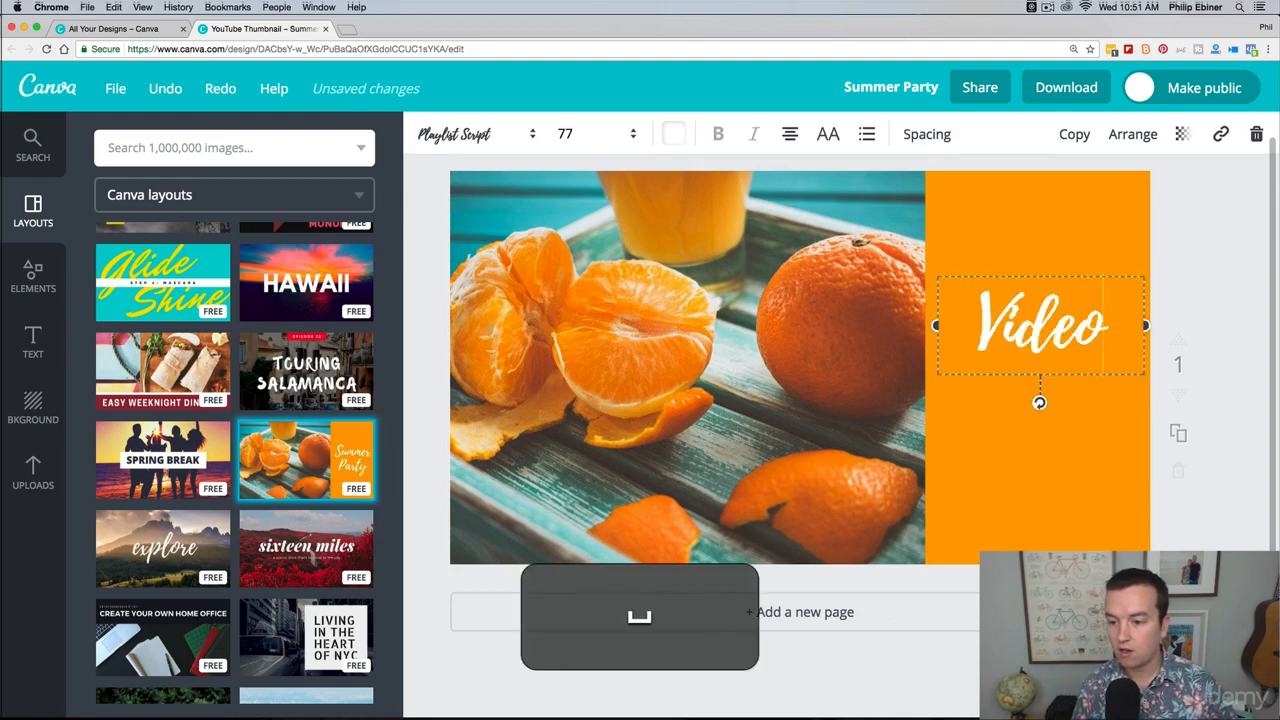
type("School Onlin")
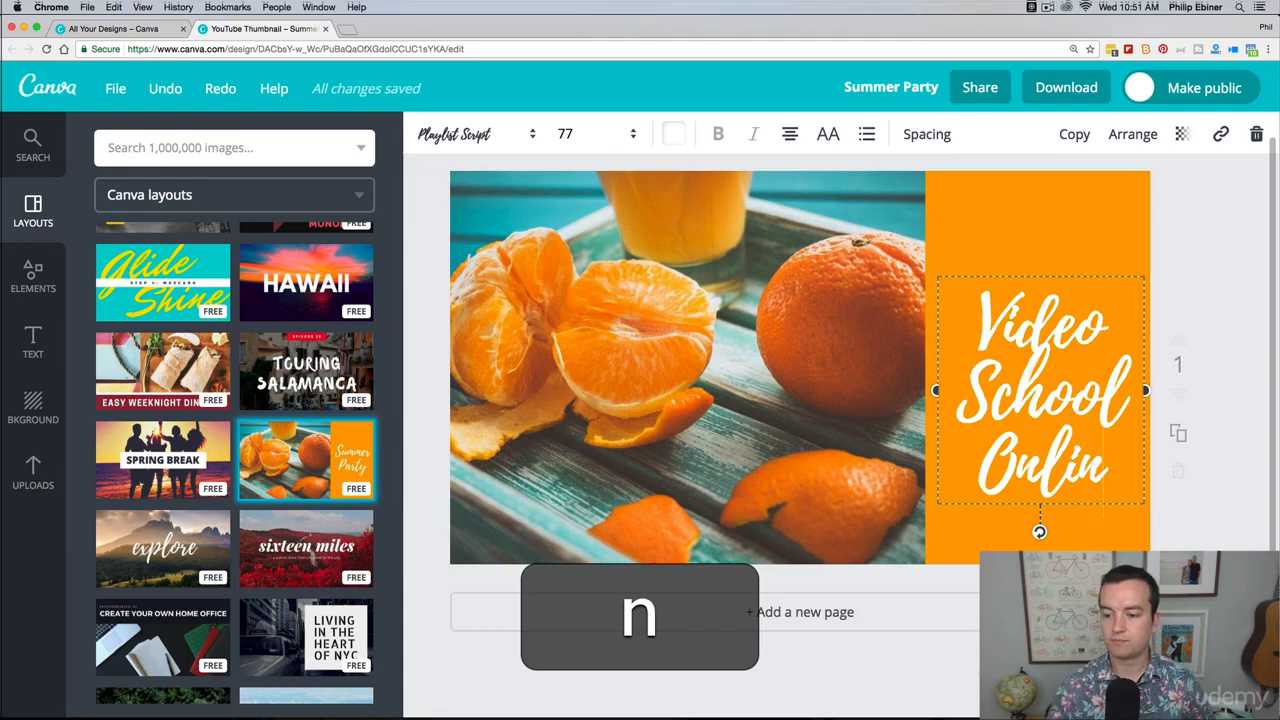
type("e")
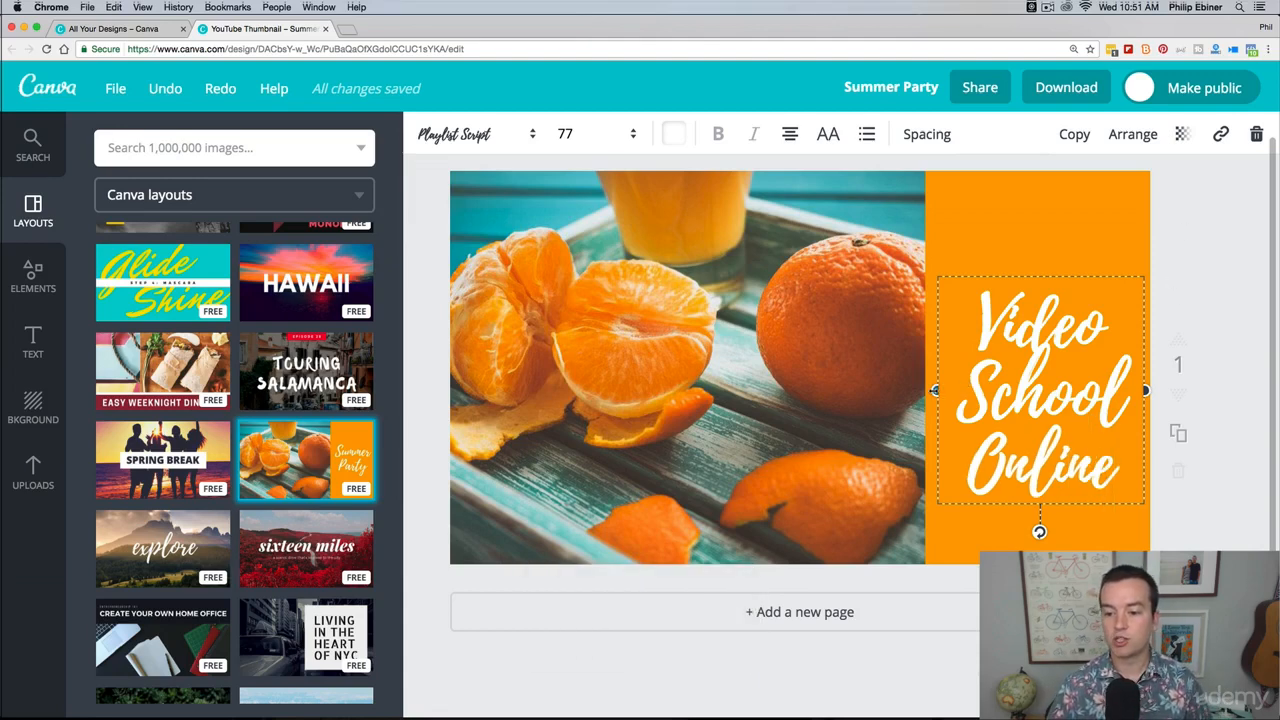
Step: Widen the title's text box so the text fits on one line, and move it near the thumbnail's upper edge
left_click_drag(936, 390, 652, 390)
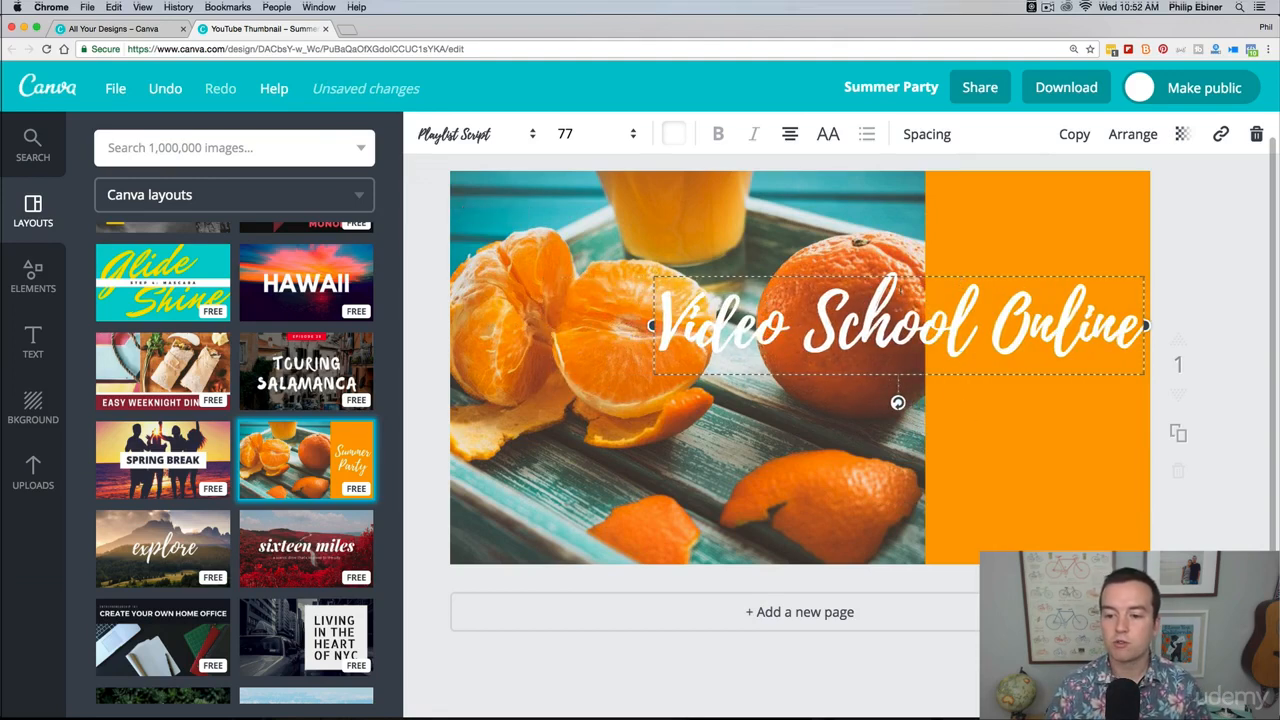
left_click_drag(905, 272, 900, 192)
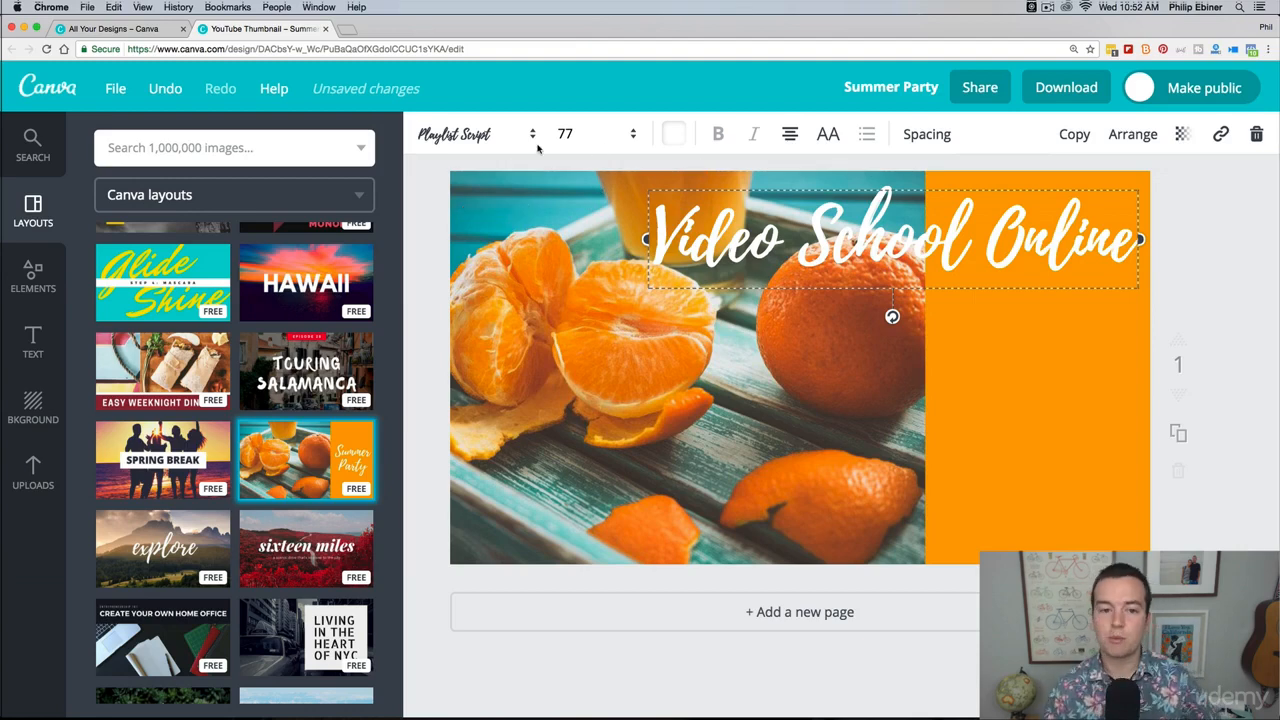
Step: Set the title's font size to 56
left_click(505, 137)
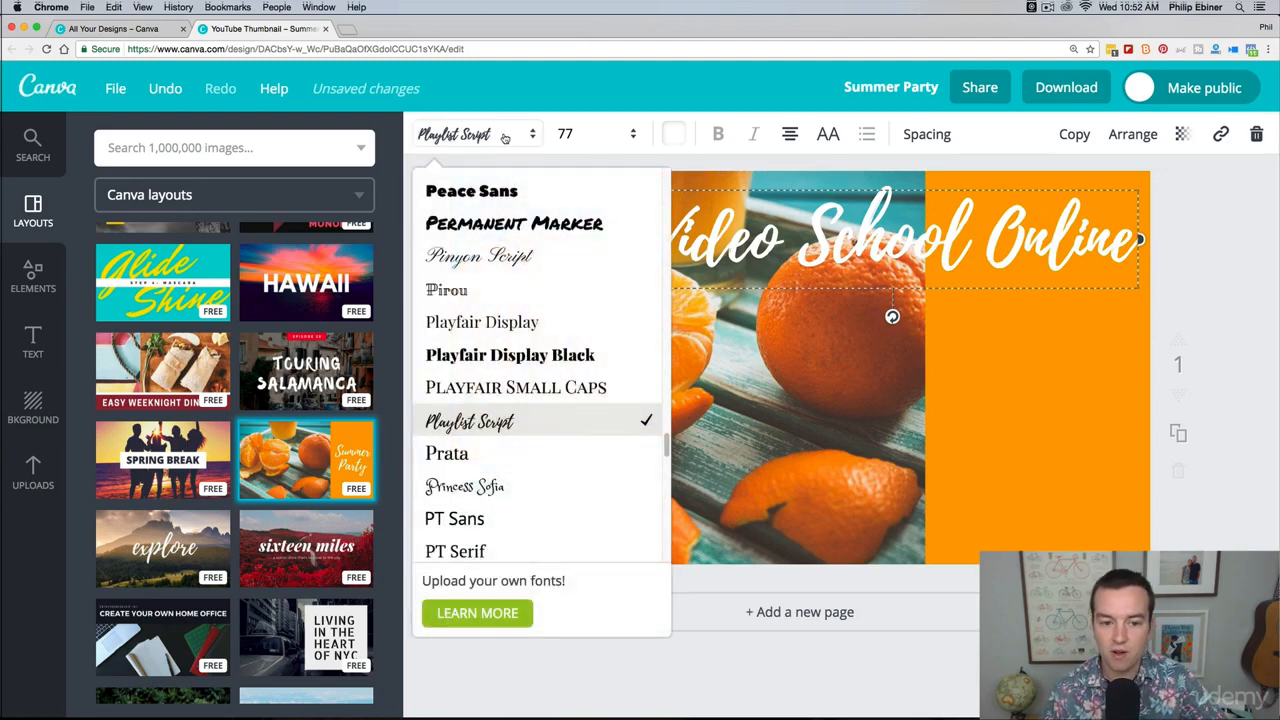
left_click(505, 137)
left_click(630, 134)
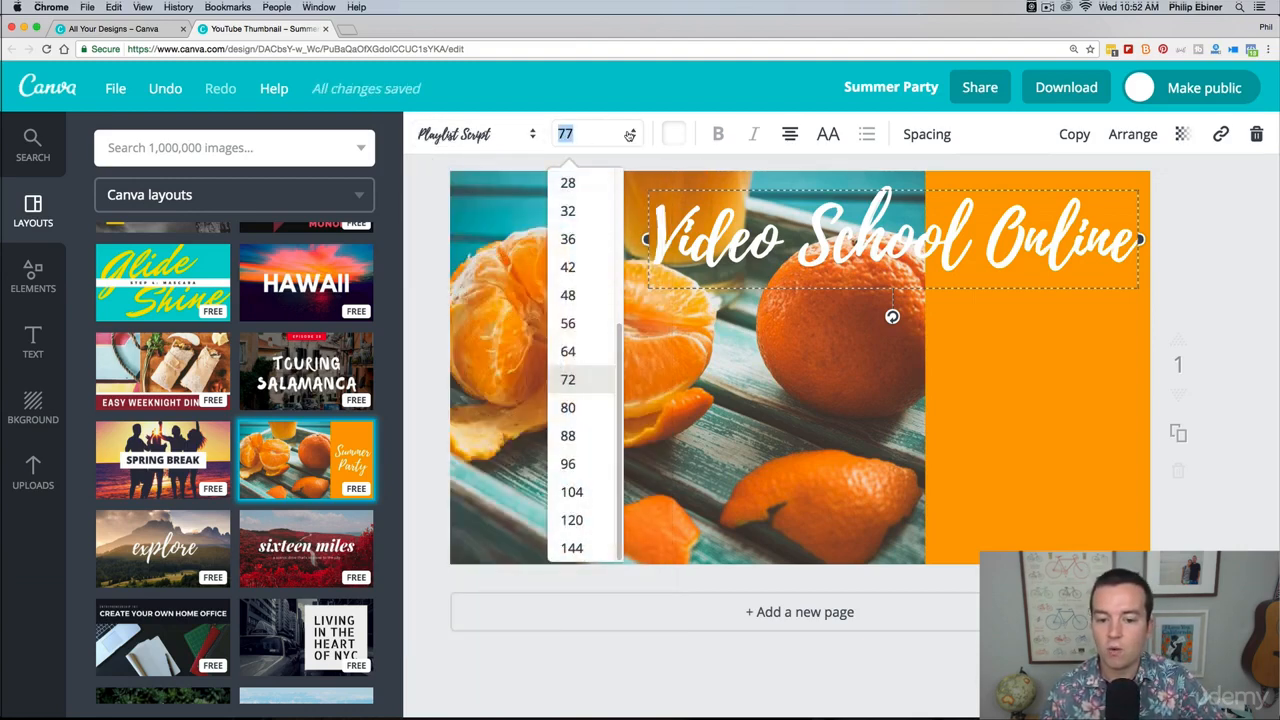
left_click(592, 323)
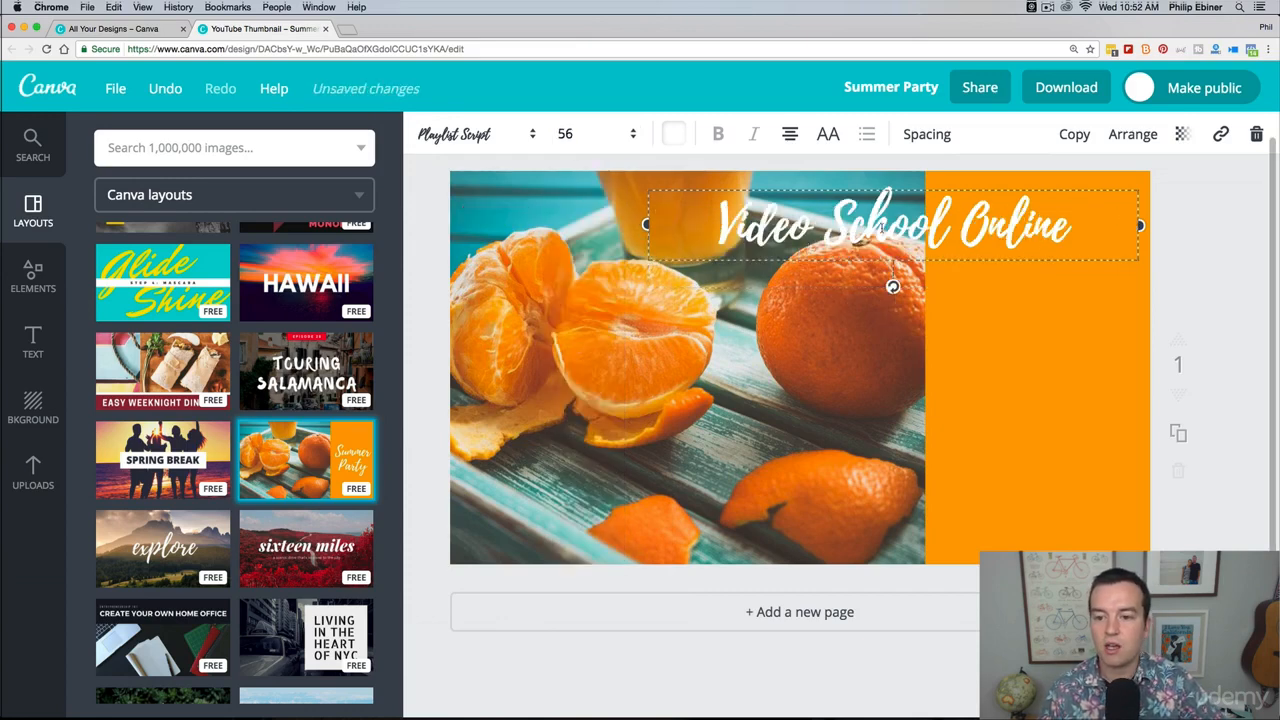
left_click_drag(737, 225, 1069, 216)
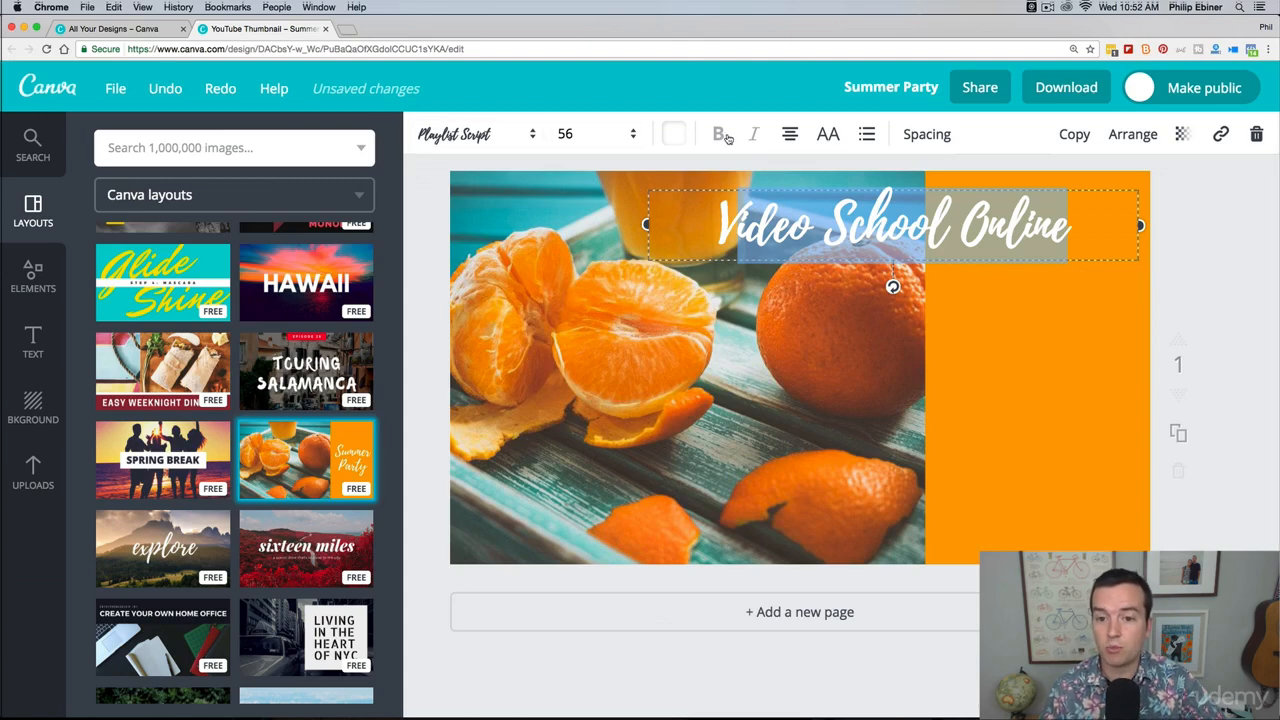
Step: Reshape the orange block into a horizontal banner behind the title and shift the title to sit within it
left_click(1043, 354)
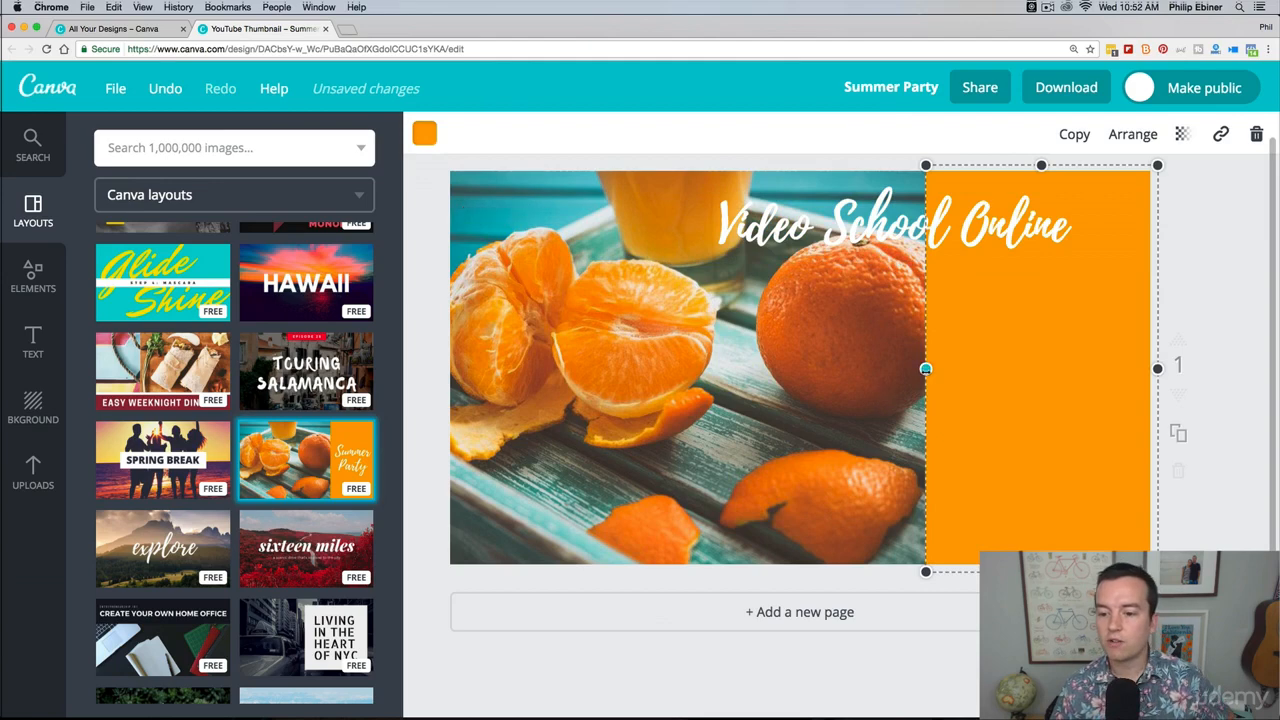
left_click_drag(926, 369, 746, 369)
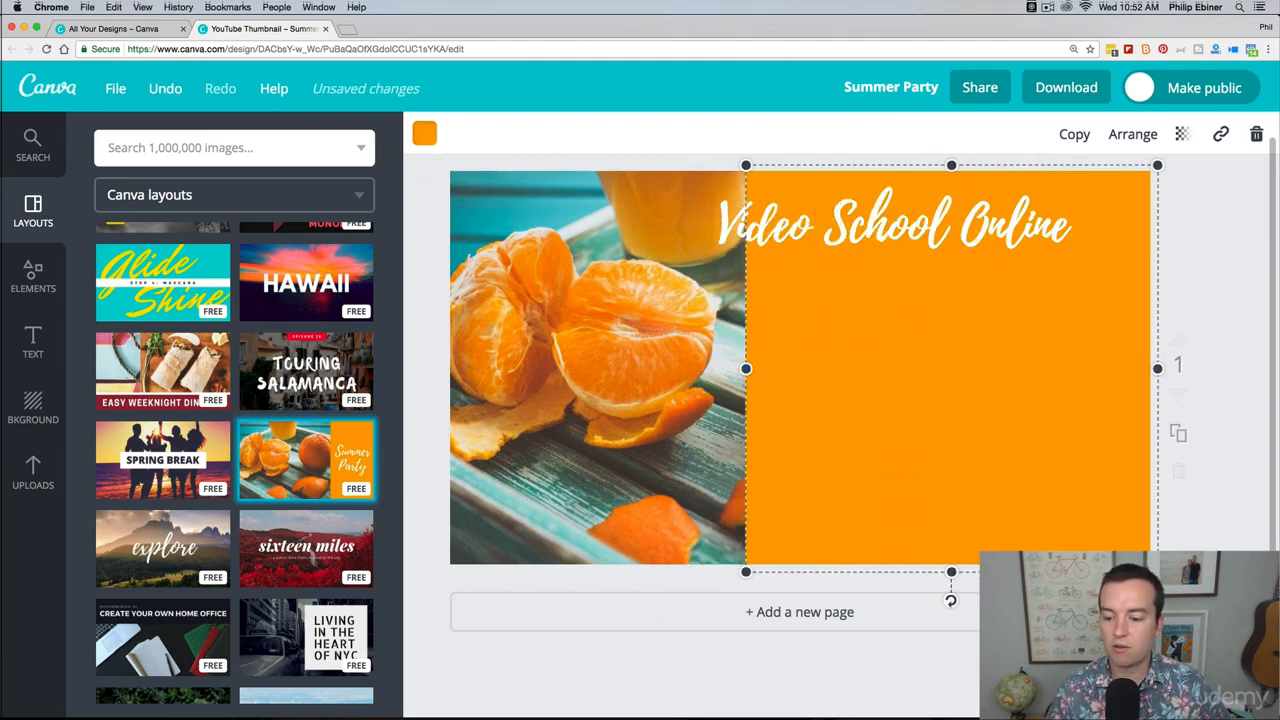
left_click_drag(951, 572, 951, 288)
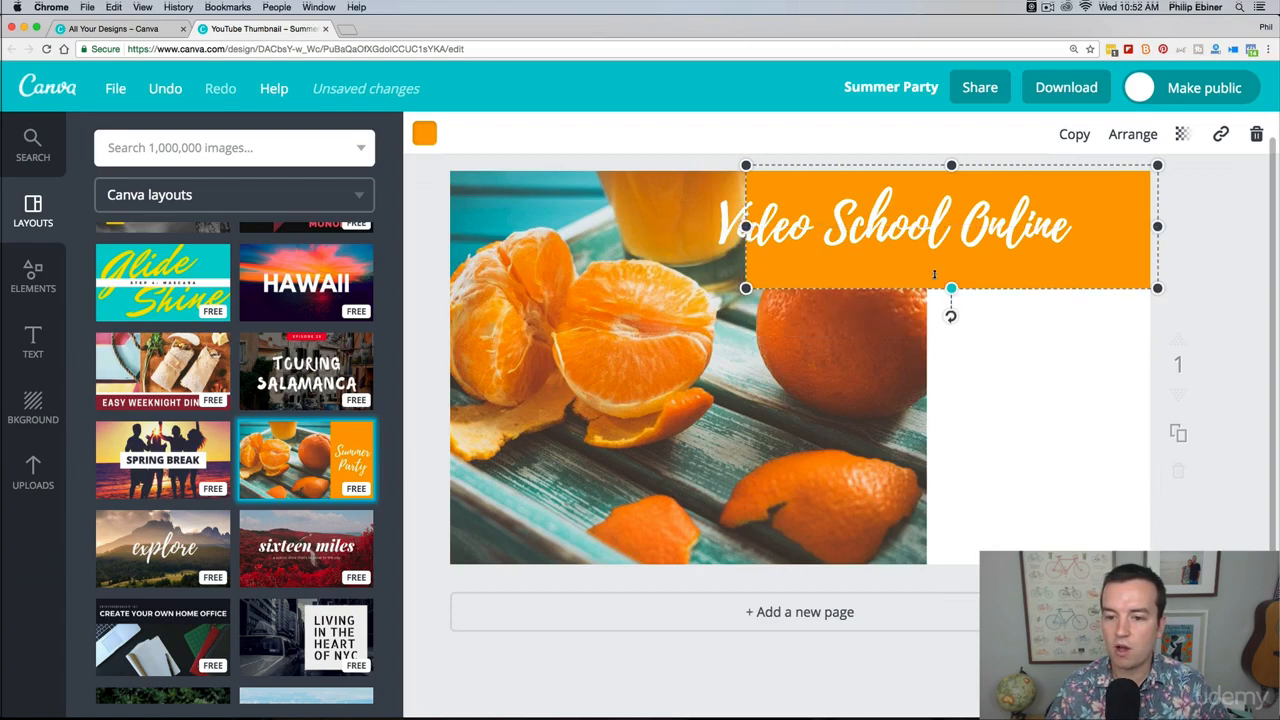
left_click_drag(746, 226, 718, 226)
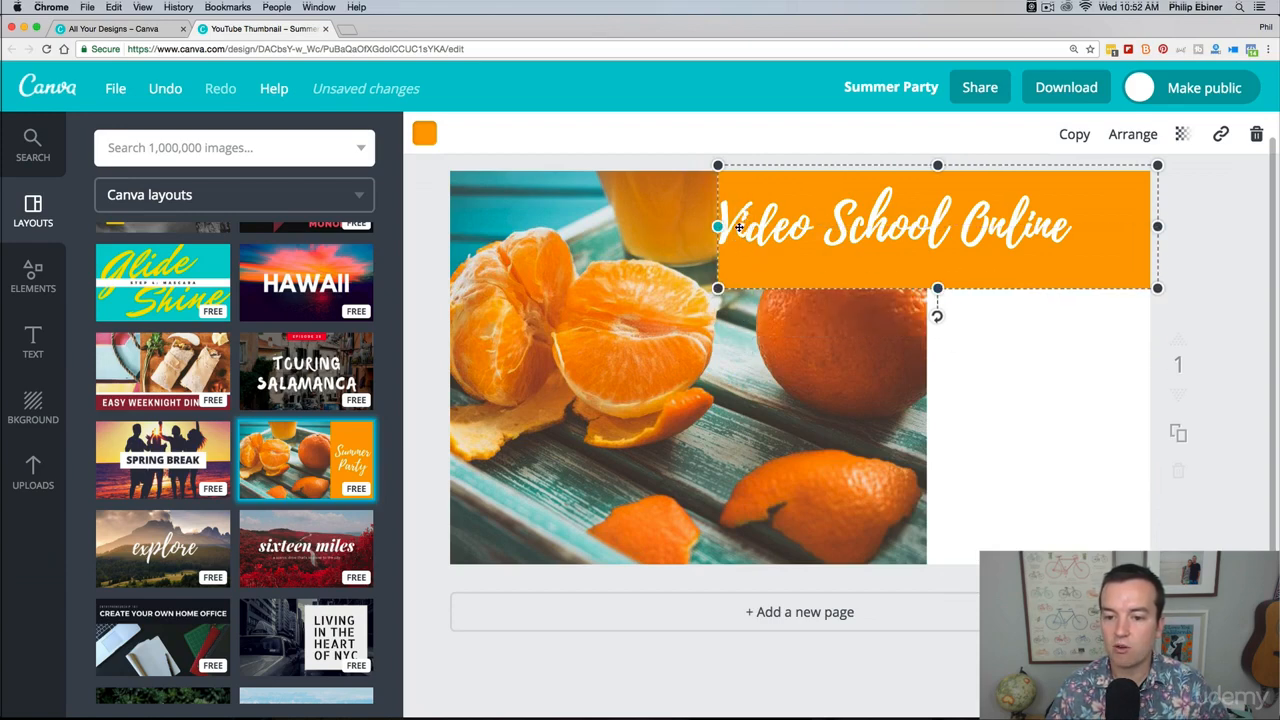
left_click(863, 317)
left_click_drag(977, 222, 1007, 224)
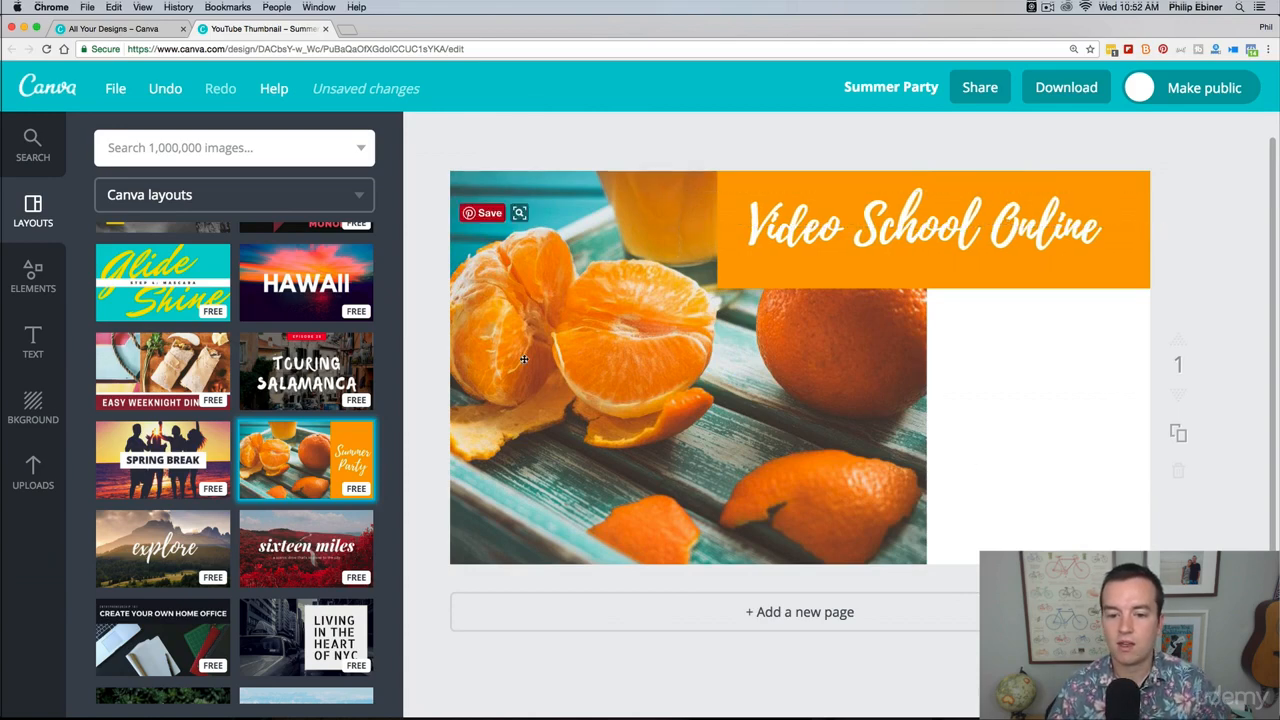
Step: Search the image library for "computer"
left_click(739, 341)
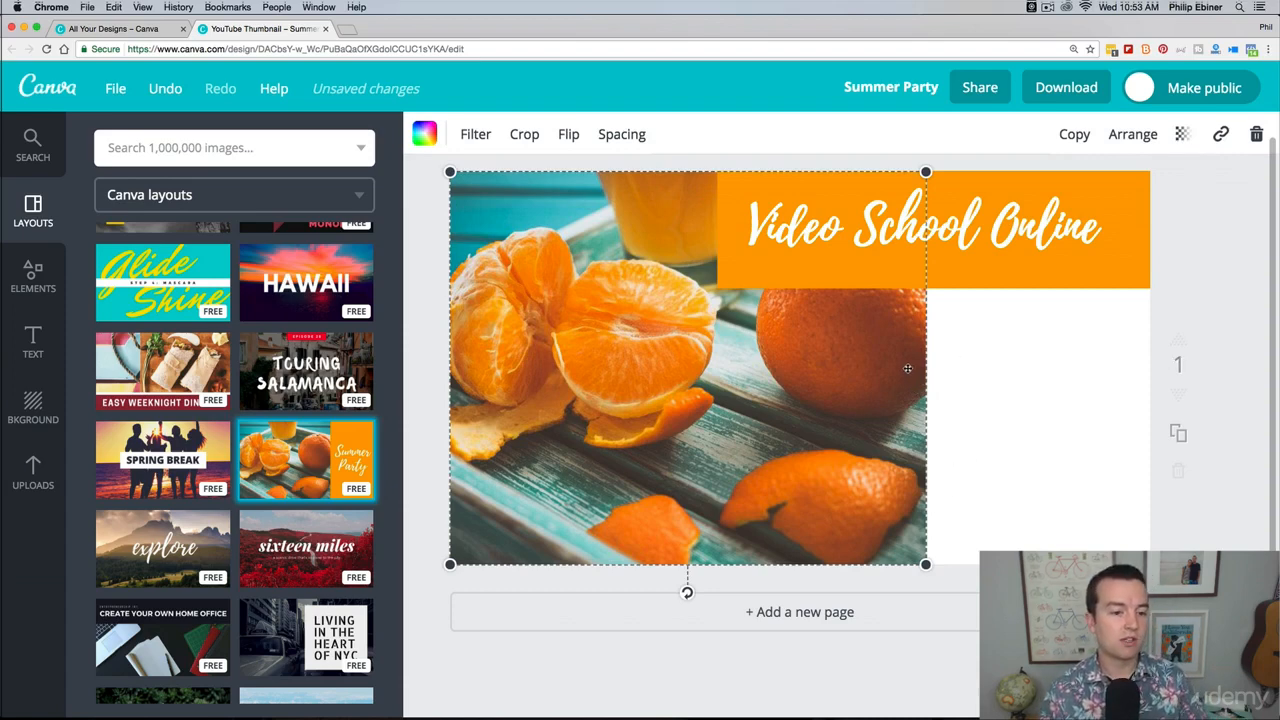
left_click(33, 145)
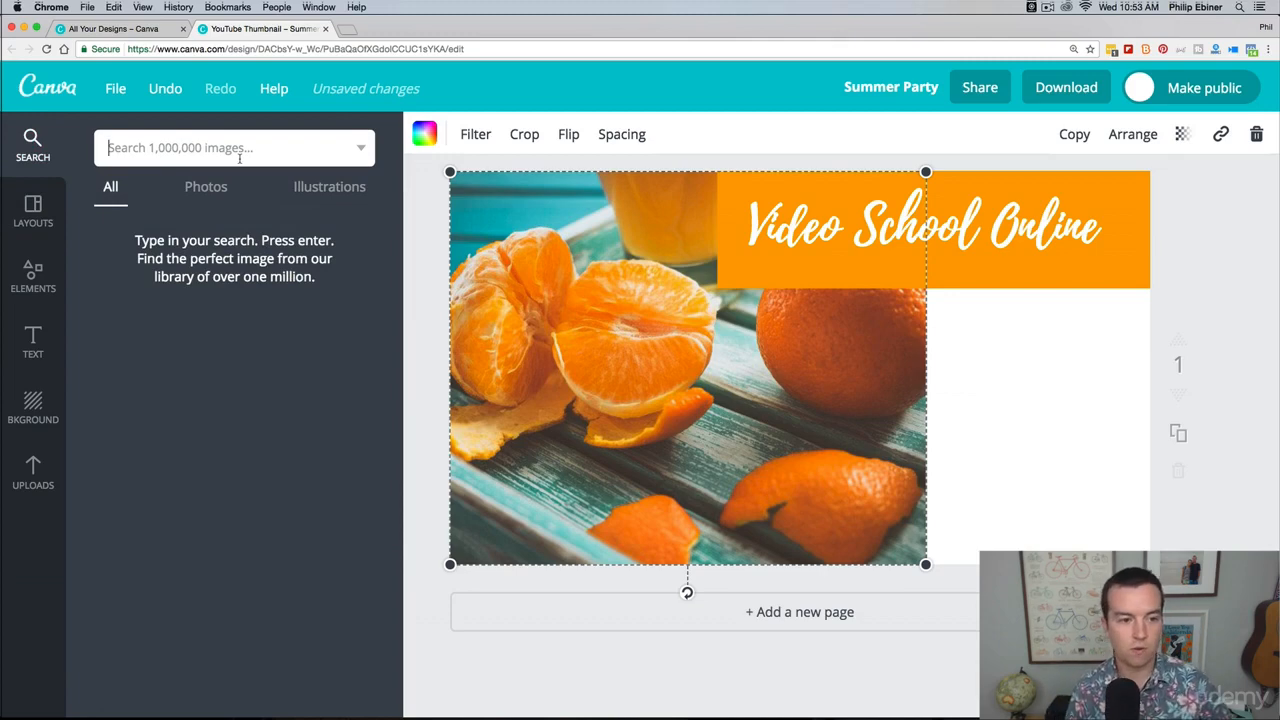
type("su")
key("super+a")
type("computer")
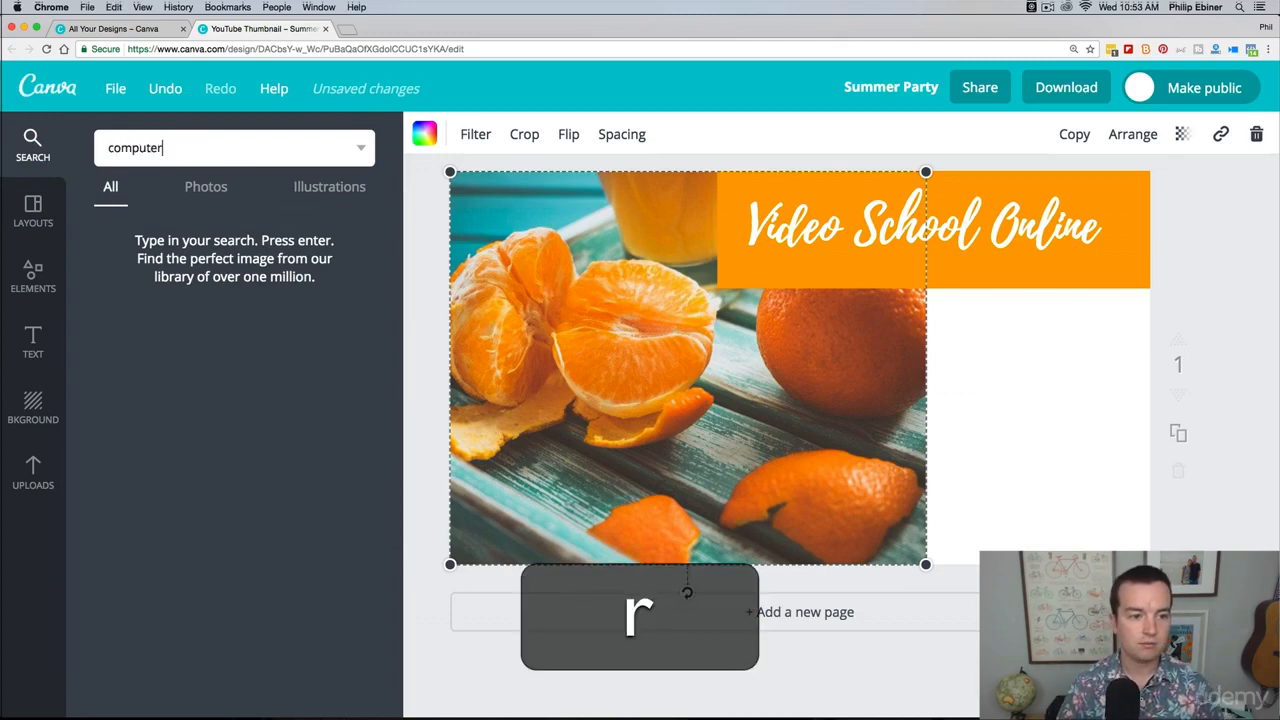
key("Return")
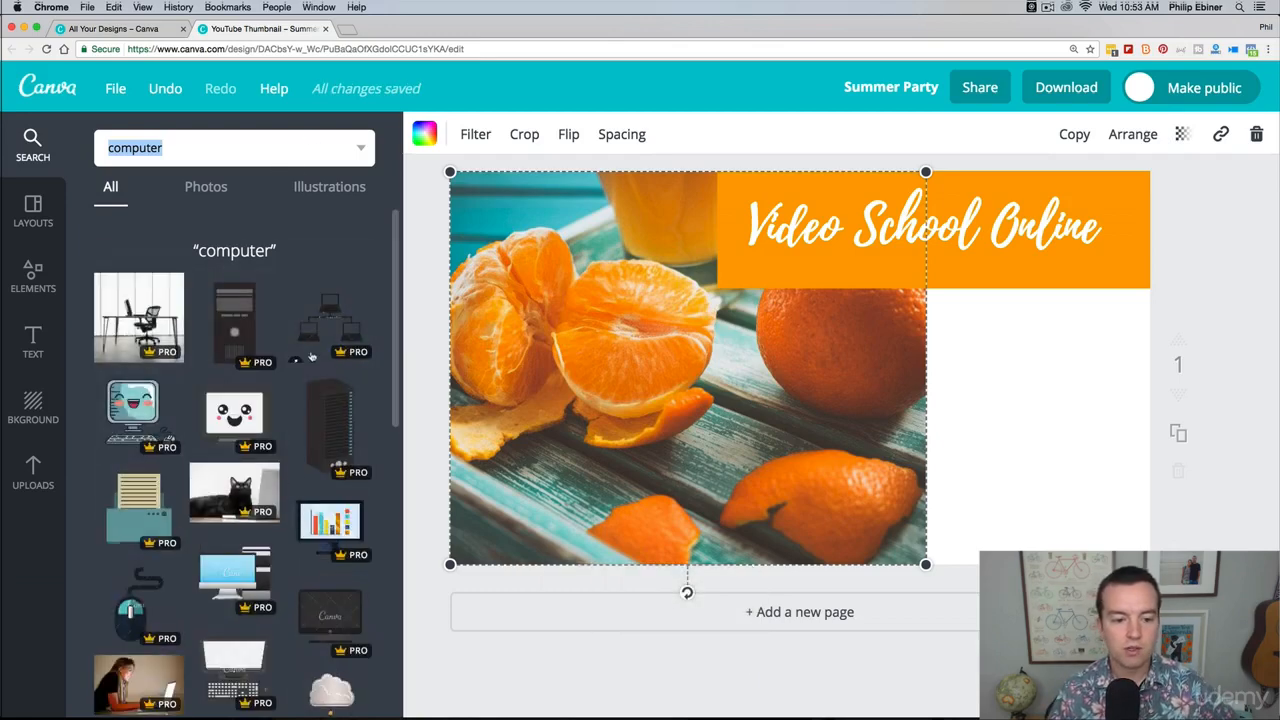
Step: Try replacing the orange fruit photo inside its frame with the free black-and-white keyboard and mug photo, and undo it
scroll(316, 350, "down", 3)
scroll(290, 390, "down", 10)
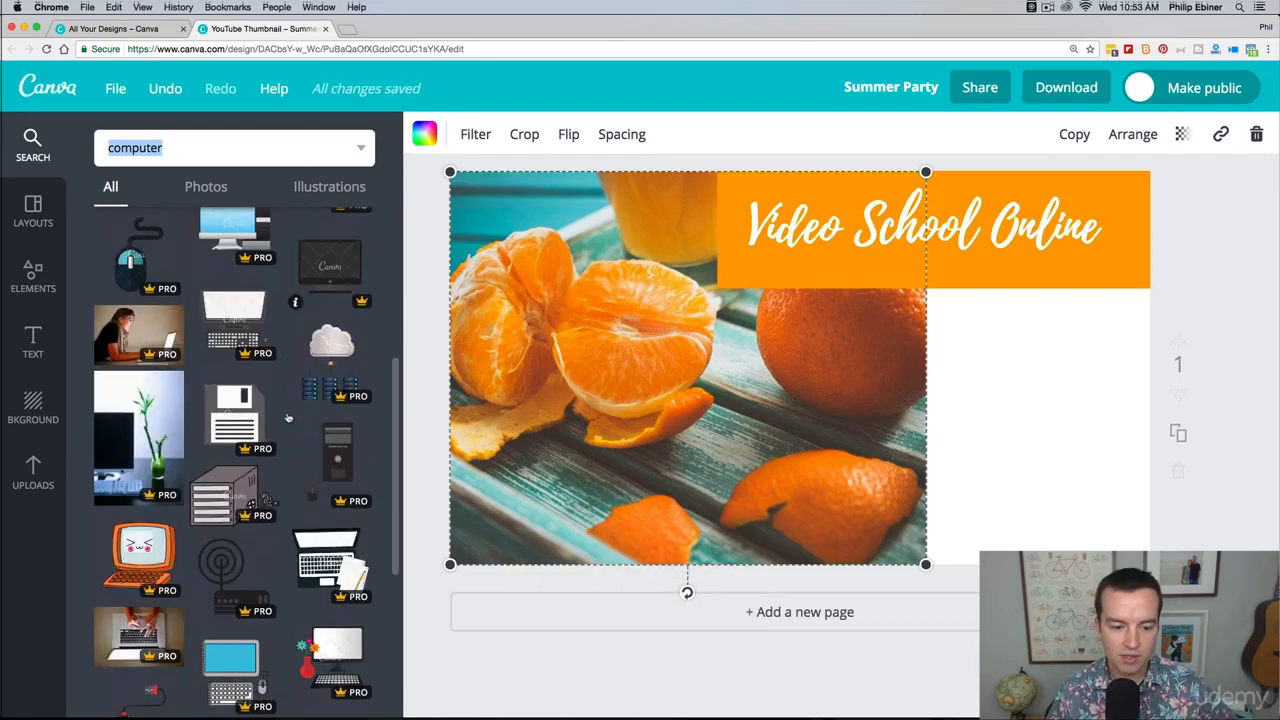
scroll(287, 395, "down", 5)
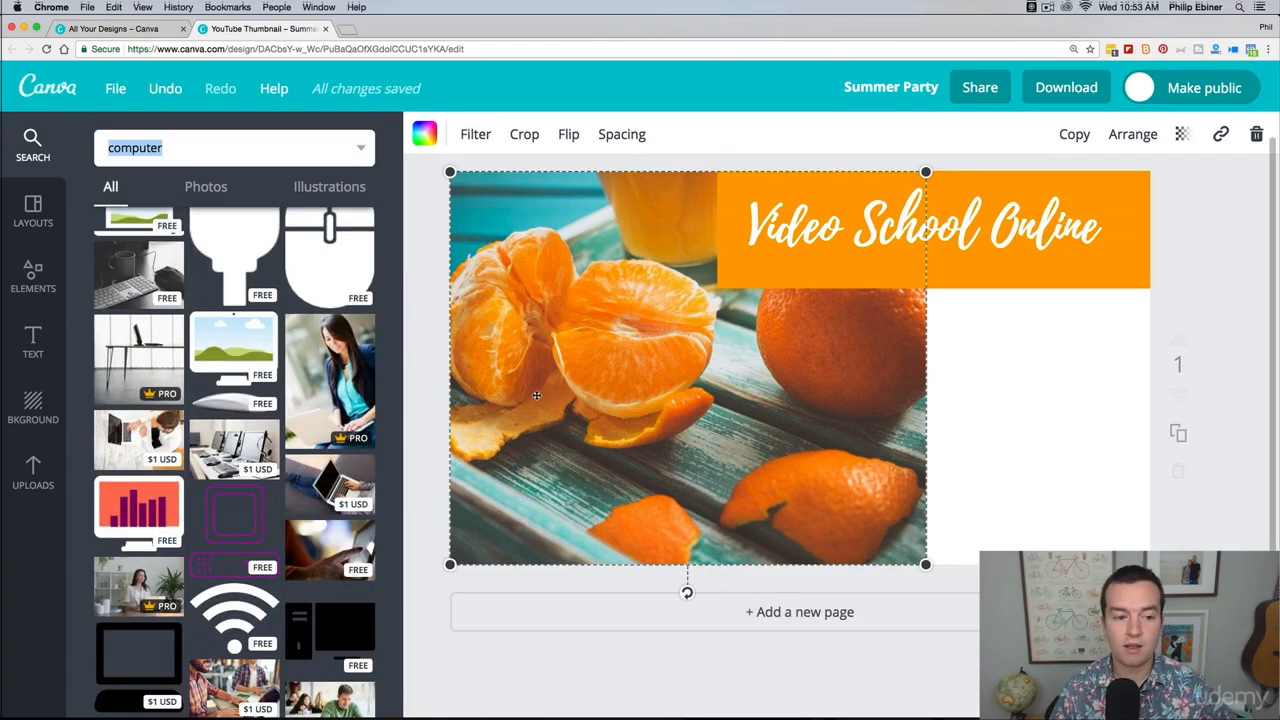
left_click_drag(135, 272, 751, 373)
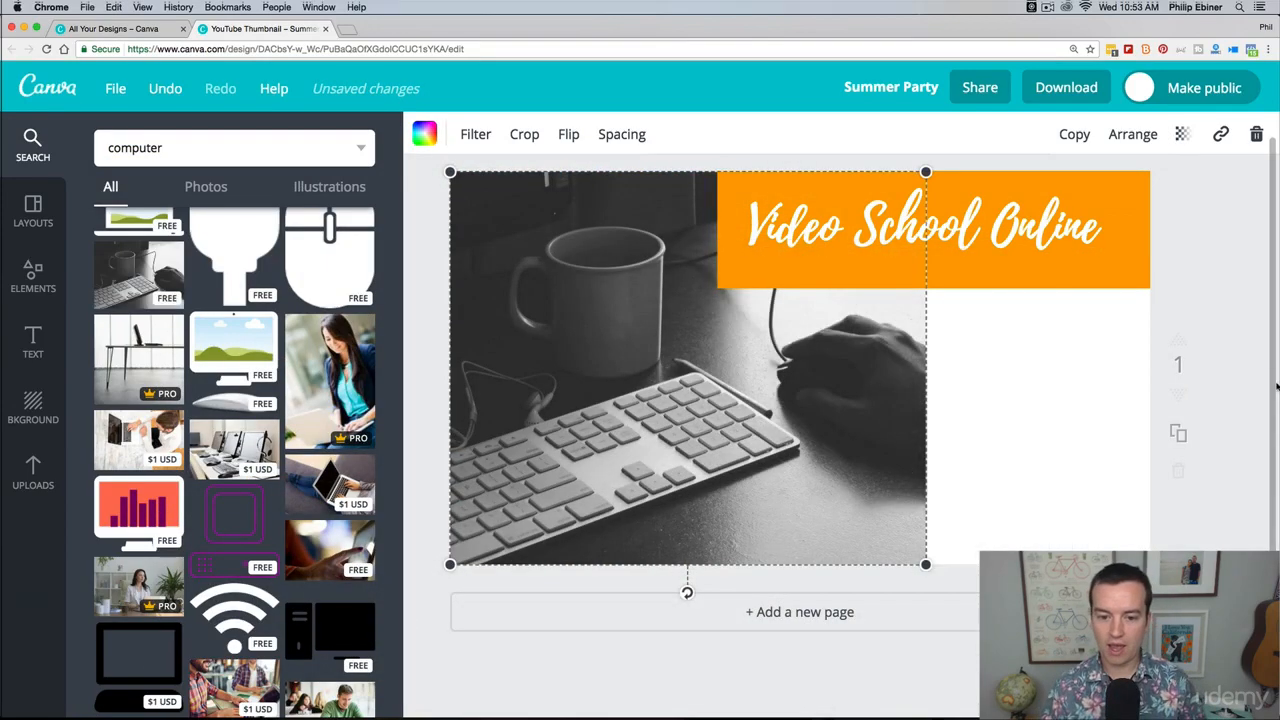
key("super+z")
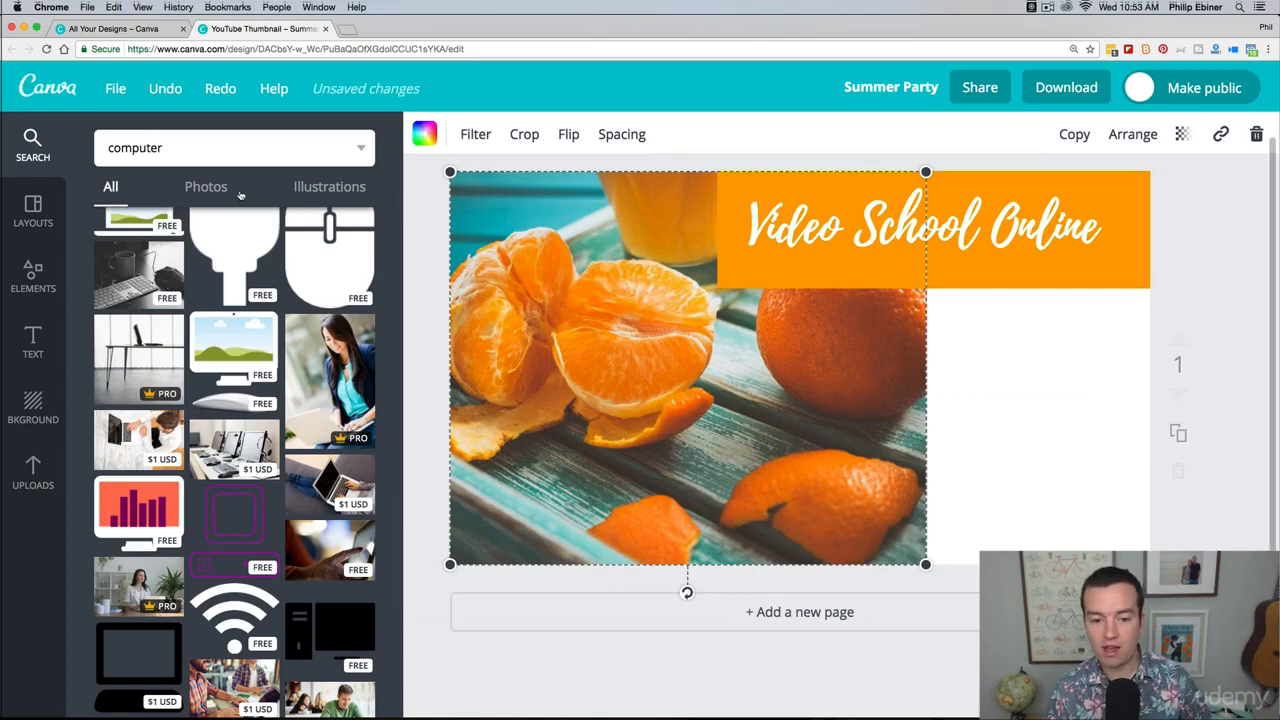
Step: Add the black-and-white keyboard and mug photo as a separate image over the thumbnail's right side and enlarge it to the full canvas height
left_click_drag(135, 284, 1035, 410)
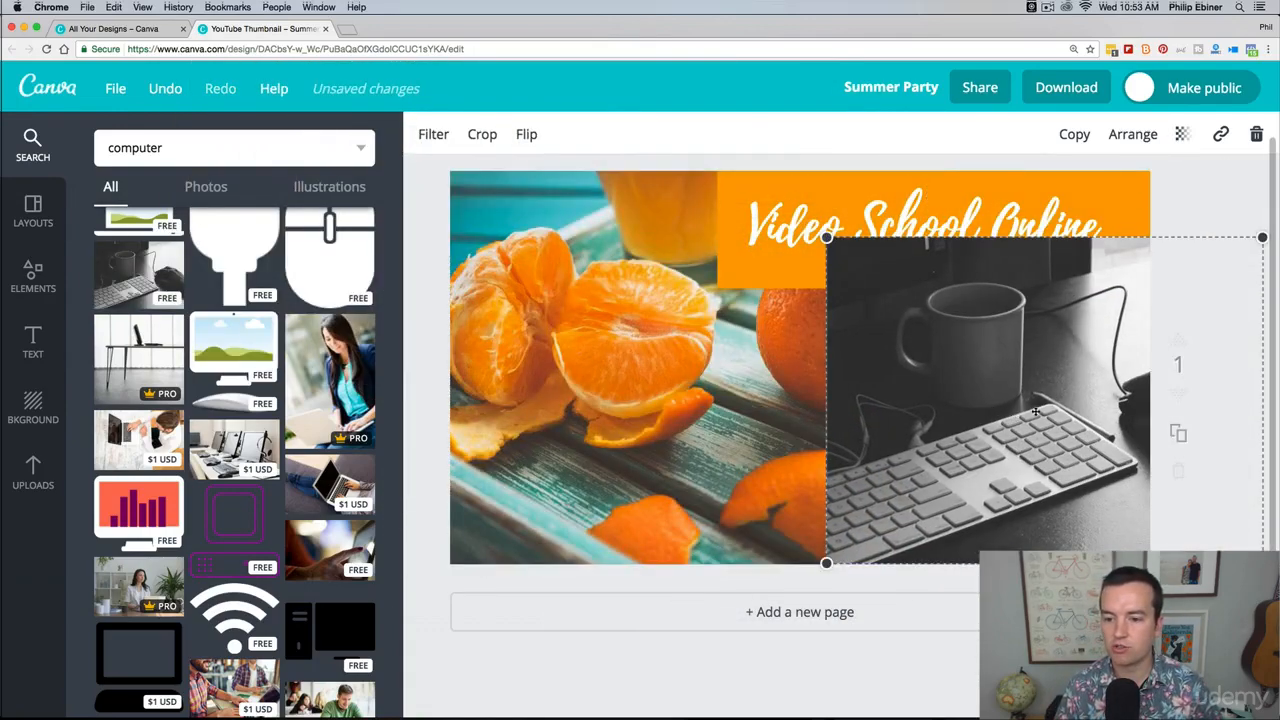
left_click_drag(958, 461, 992, 487)
left_click_drag(860, 264, 686, 148)
left_click_drag(889, 281, 1037, 326)
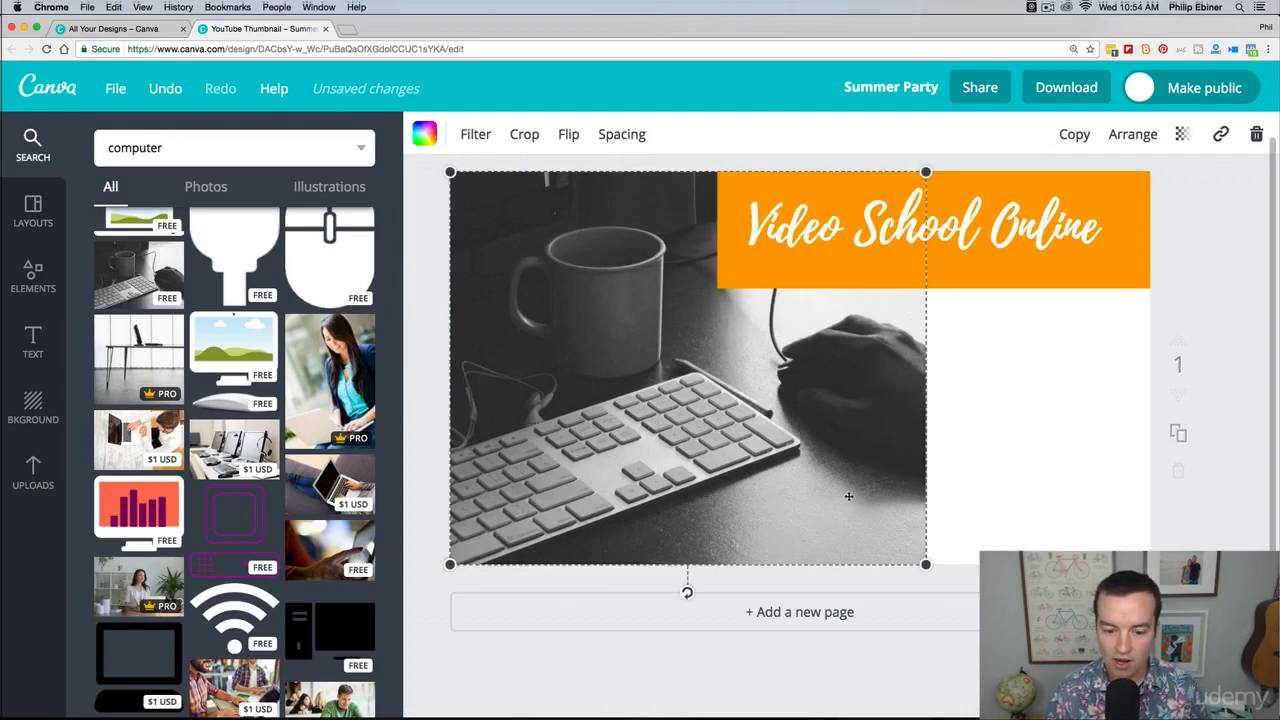
key("super+z")
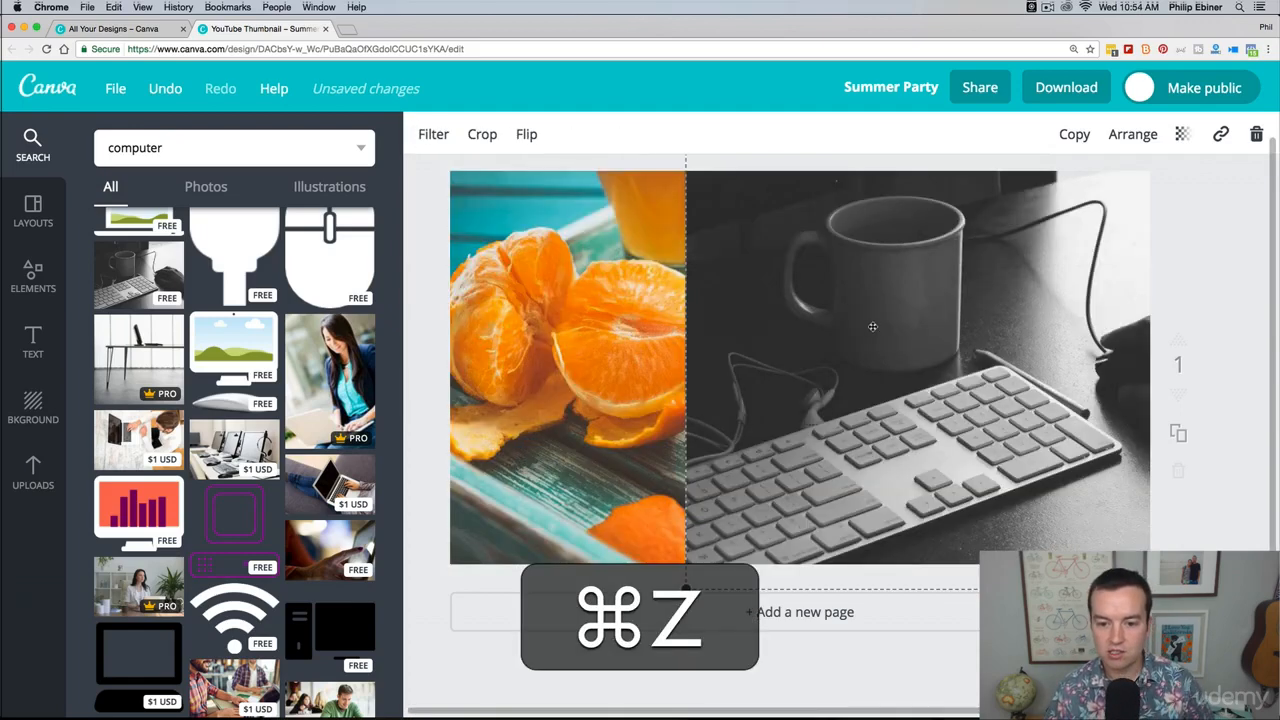
Step: Delete the orange fruit photo and its empty frame, shifting the keyboard photo toward the lower right to clear access
left_click(635, 310)
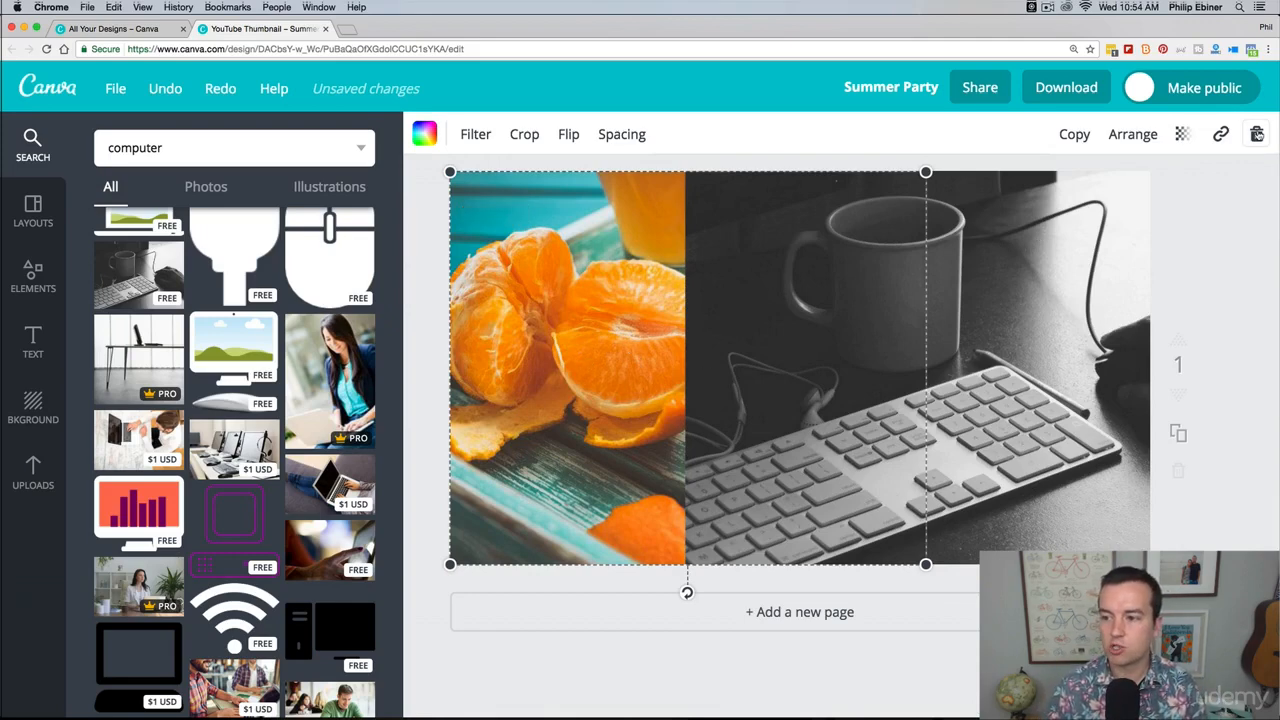
key("BackSpace")
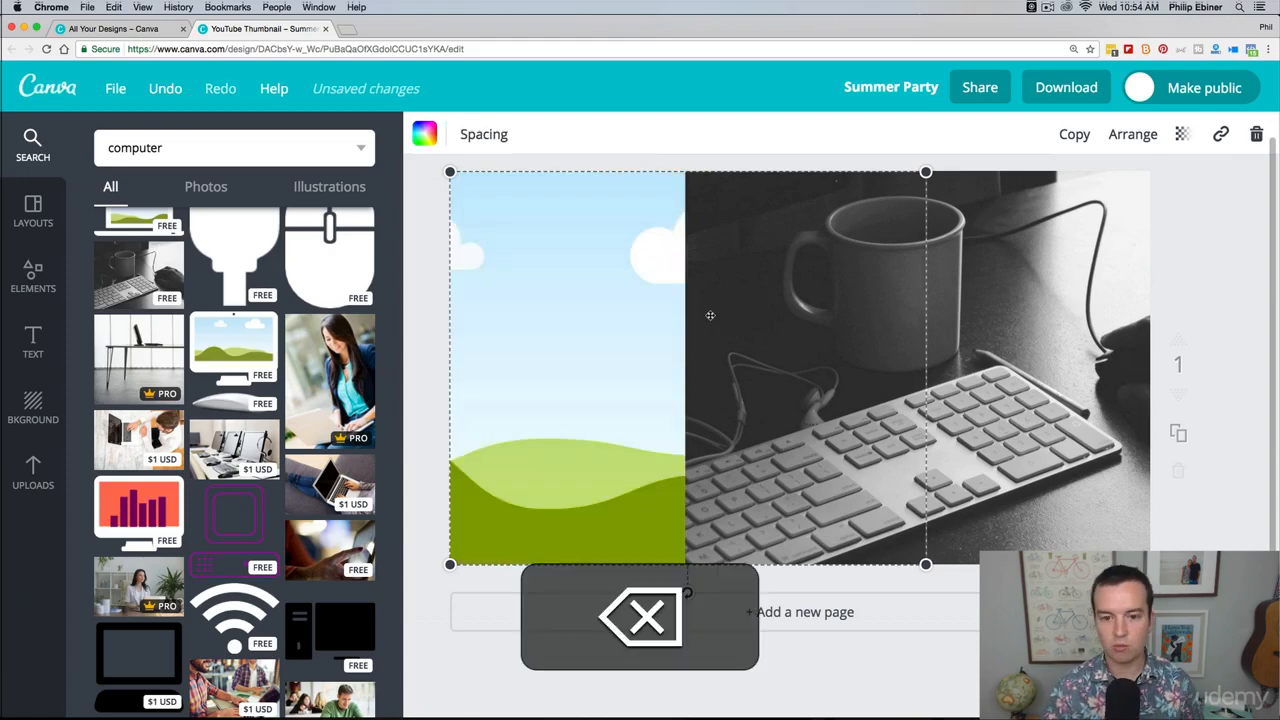
left_click_drag(1063, 337, 1143, 538)
left_click(569, 276)
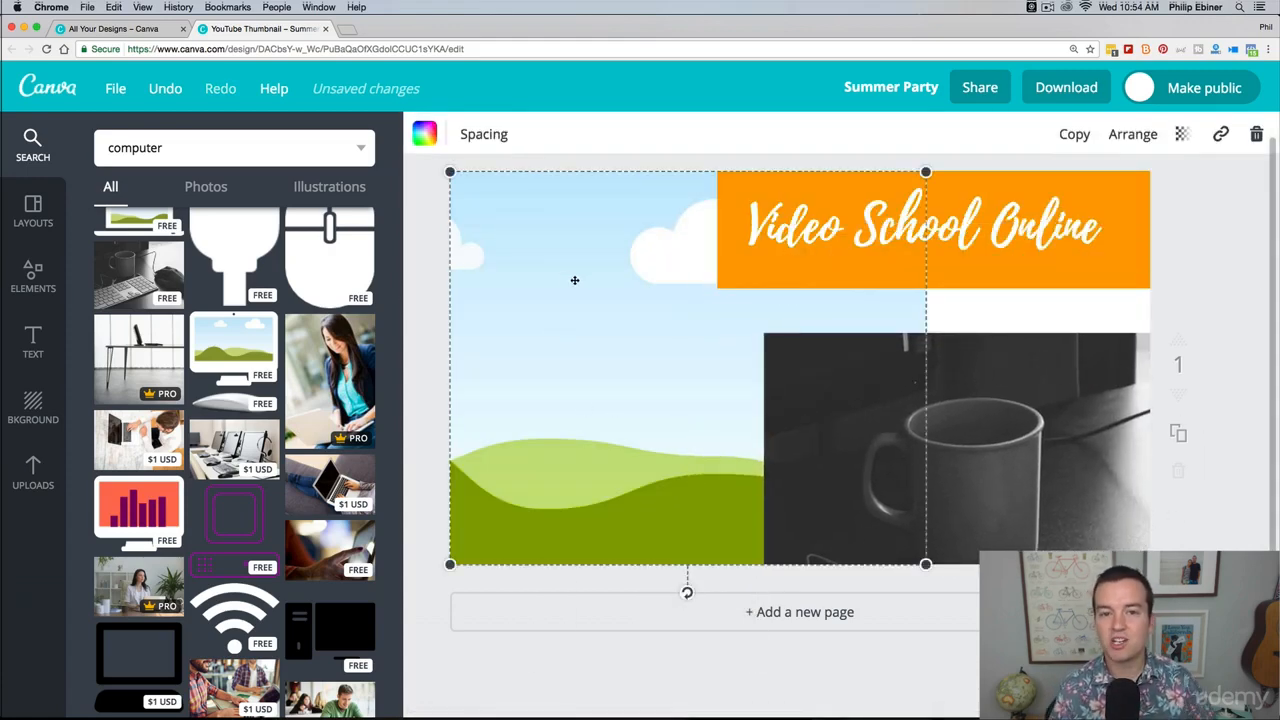
left_click(1258, 134)
left_click(1212, 217)
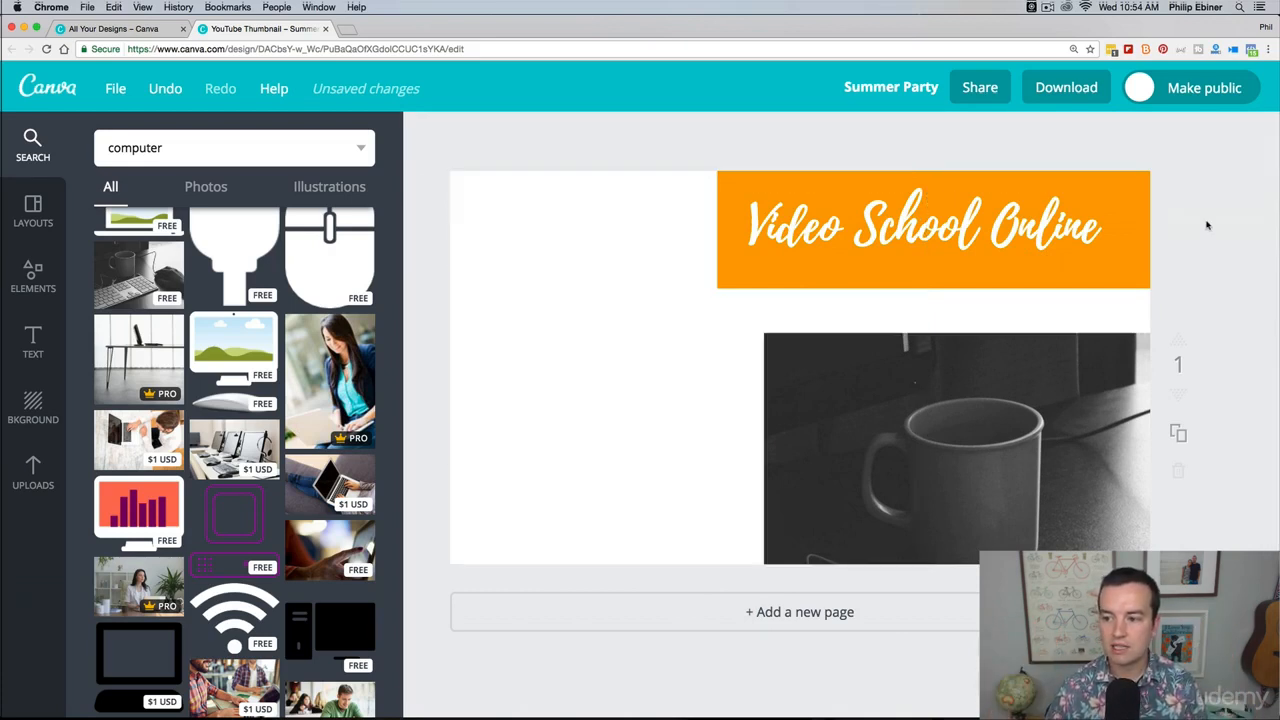
Step: Move the keyboard photo to the canvas's upper-left corner and enlarge it to cover the whole thumbnail behind the title banner
left_click_drag(980, 417, 669, 257)
left_click(993, 150)
left_click(1000, 488)
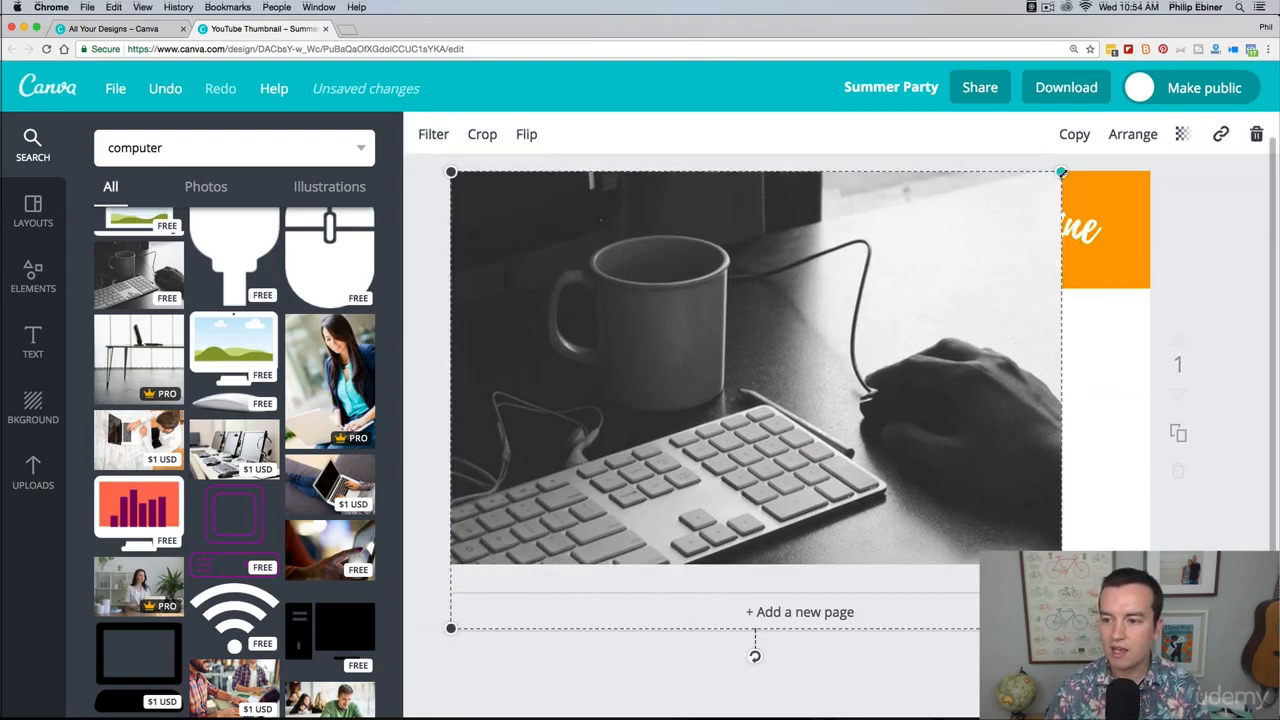
left_click_drag(1063, 170, 1189, 138)
mouse_move(1027, 328)
left_mouse_down()
mouse_move(1003, 348)
mouse_move(1023, 333)
left_mouse_up()
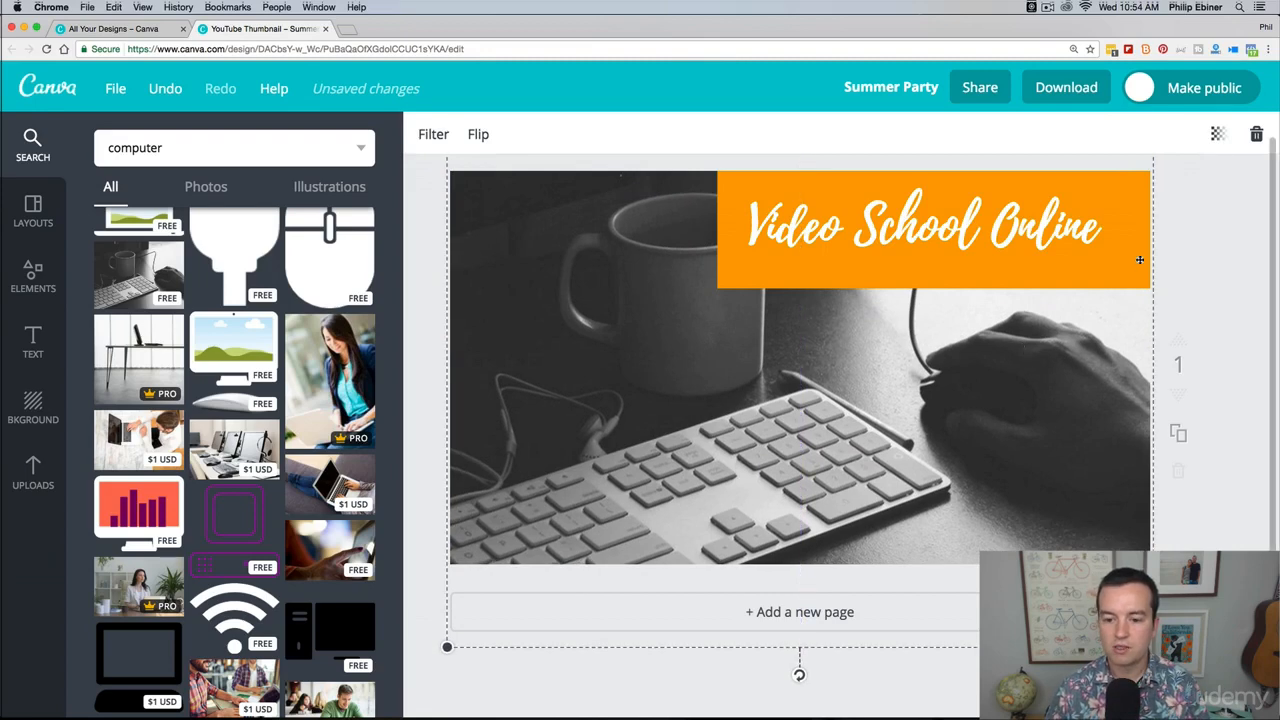
left_click_drag(1014, 398, 1065, 384)
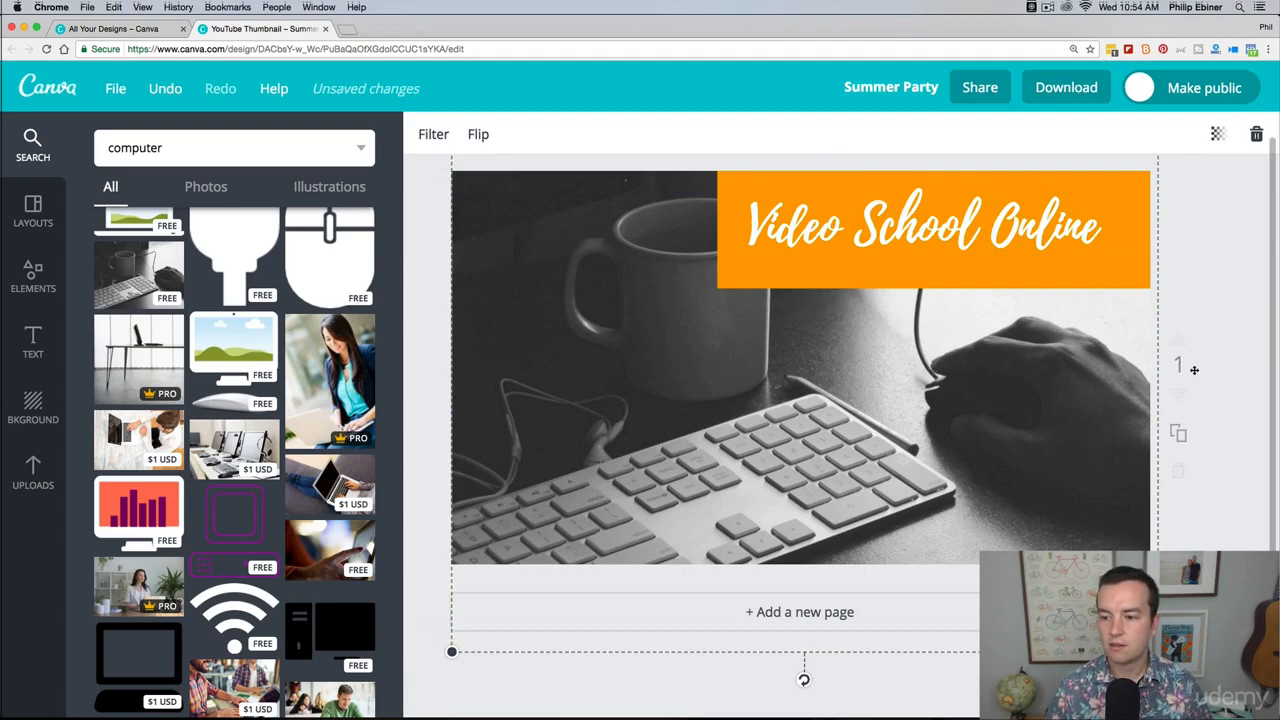
Step: Bring the keyboard photo forward over the banner and title and send it back behind them
left_click(752, 387)
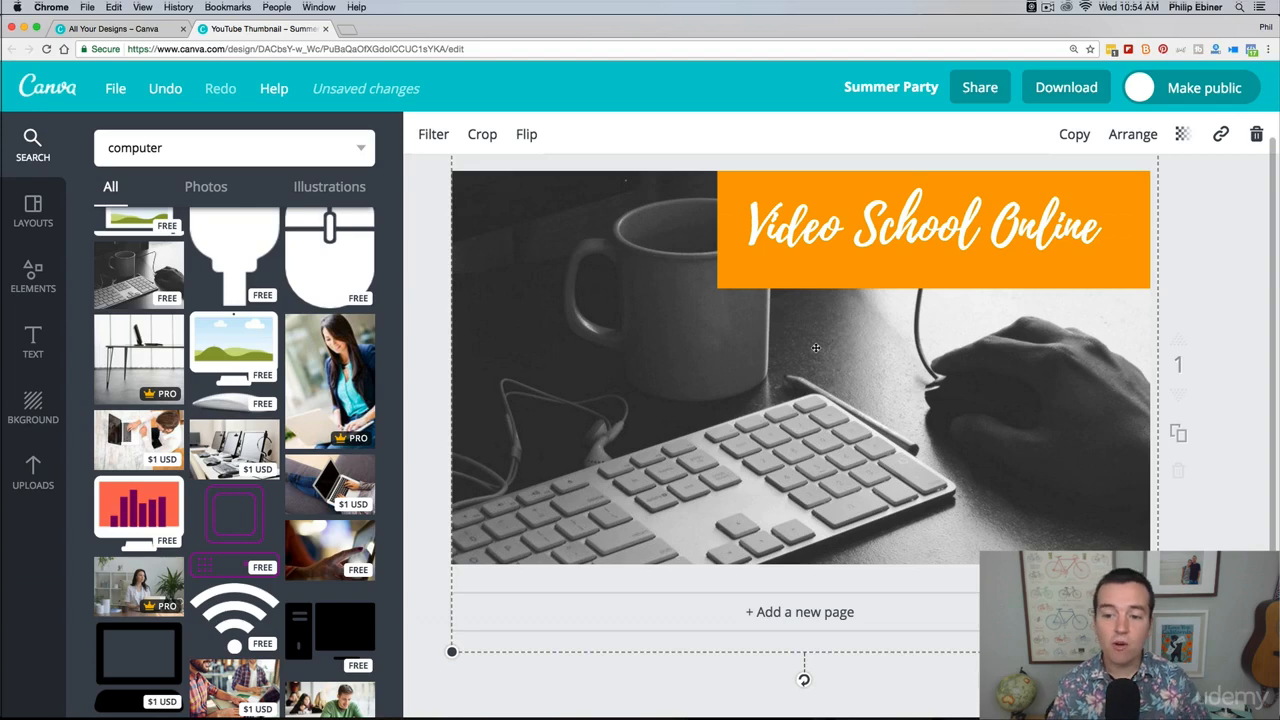
left_click(1130, 147)
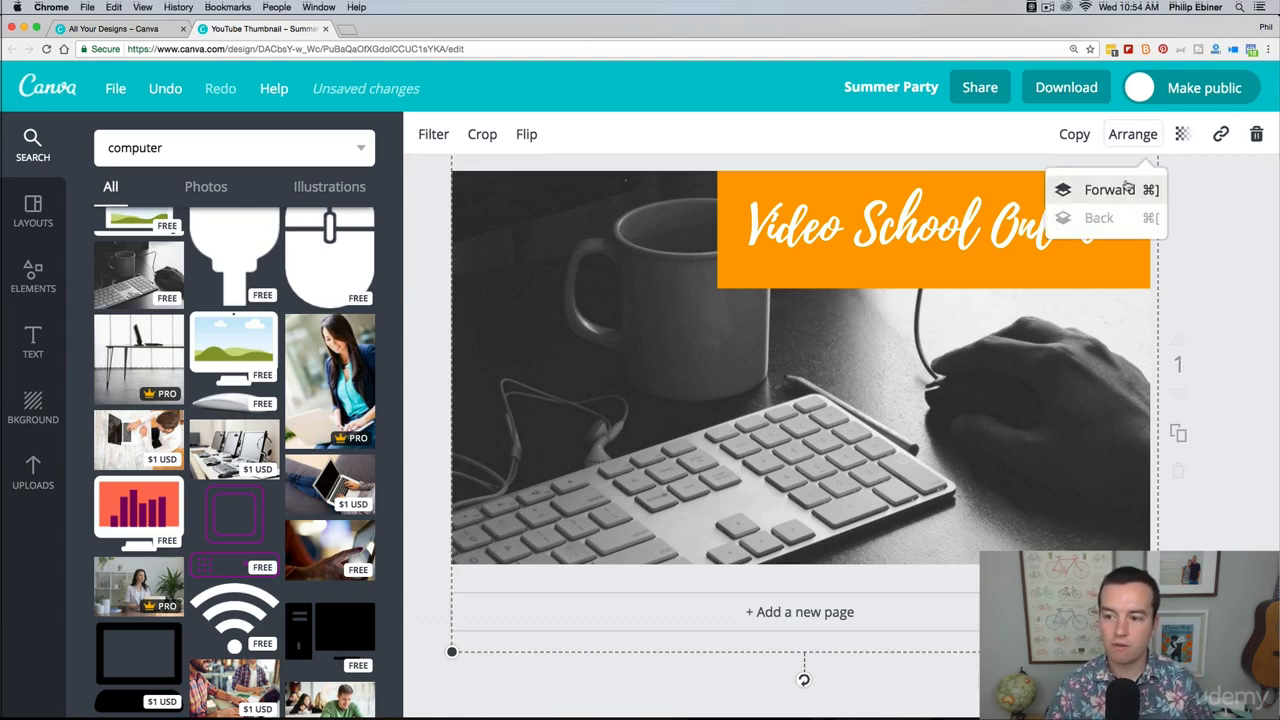
left_click(1126, 190)
left_click(1110, 190)
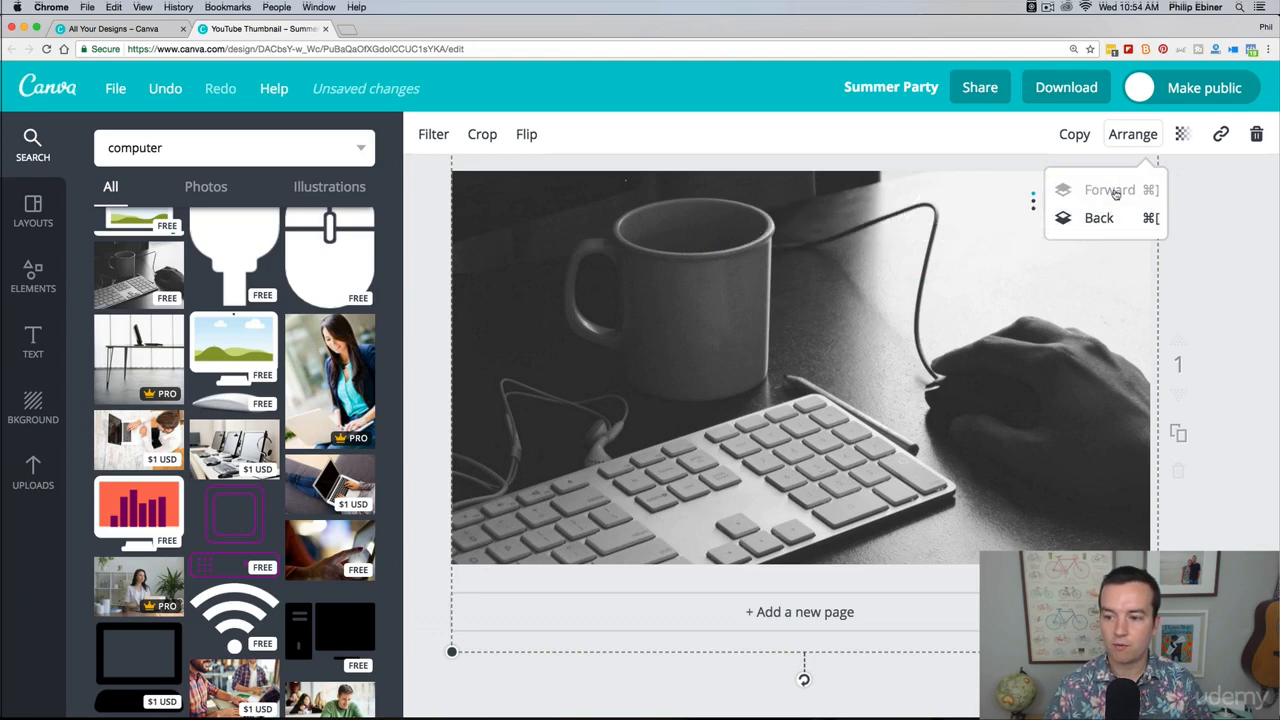
left_click(1106, 219)
left_click(1107, 219)
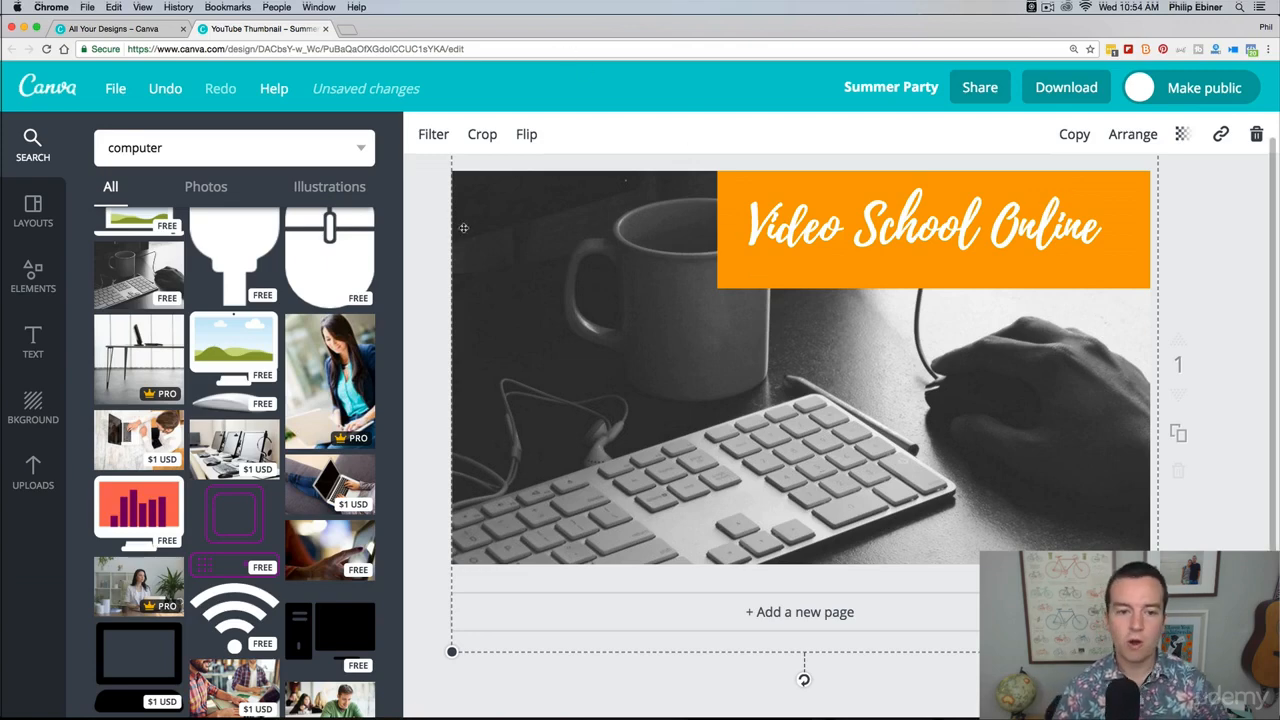
Step: Examine the filter presets and the brightness and contrast settings for the keyboard photo without applying any
left_click(434, 136)
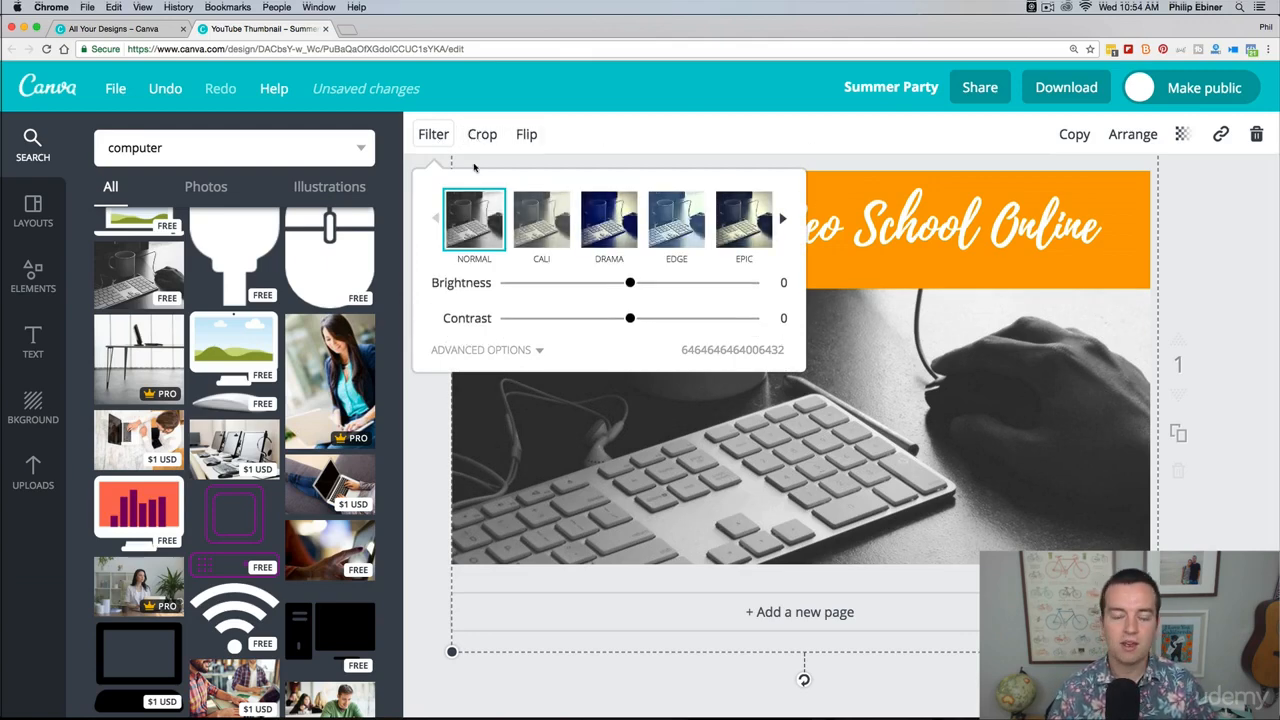
left_click(709, 145)
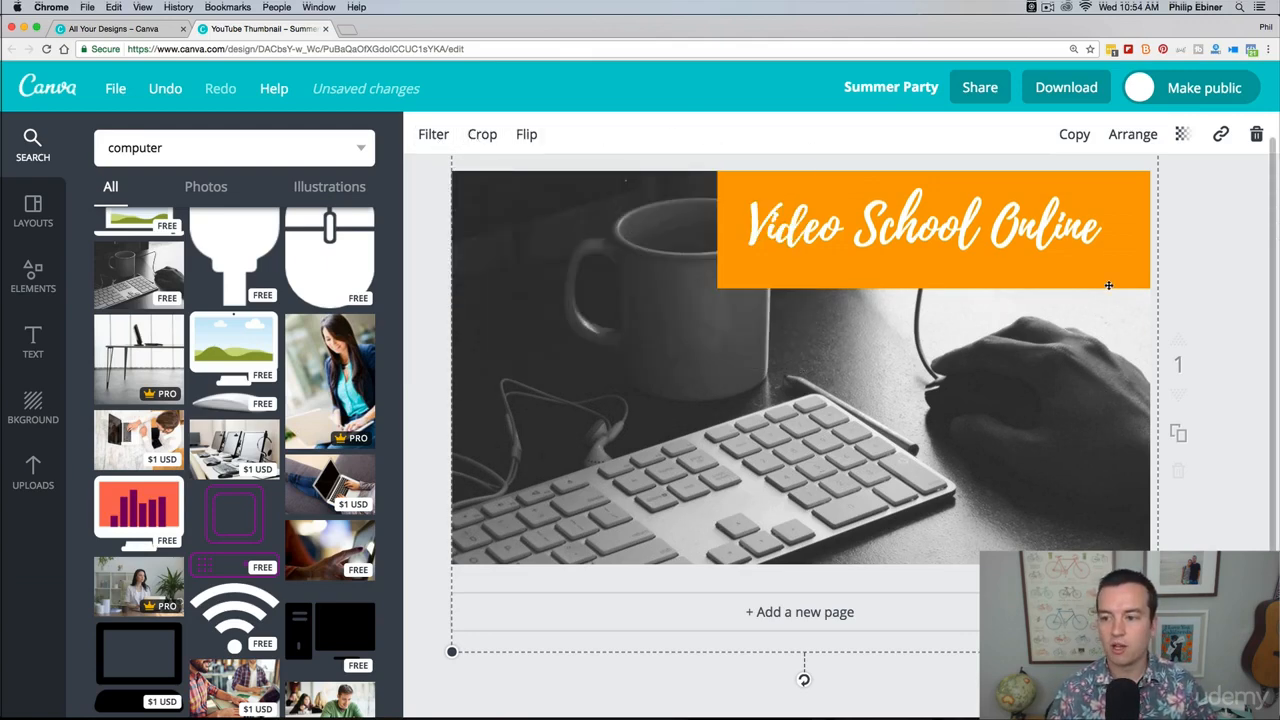
left_click(1199, 214)
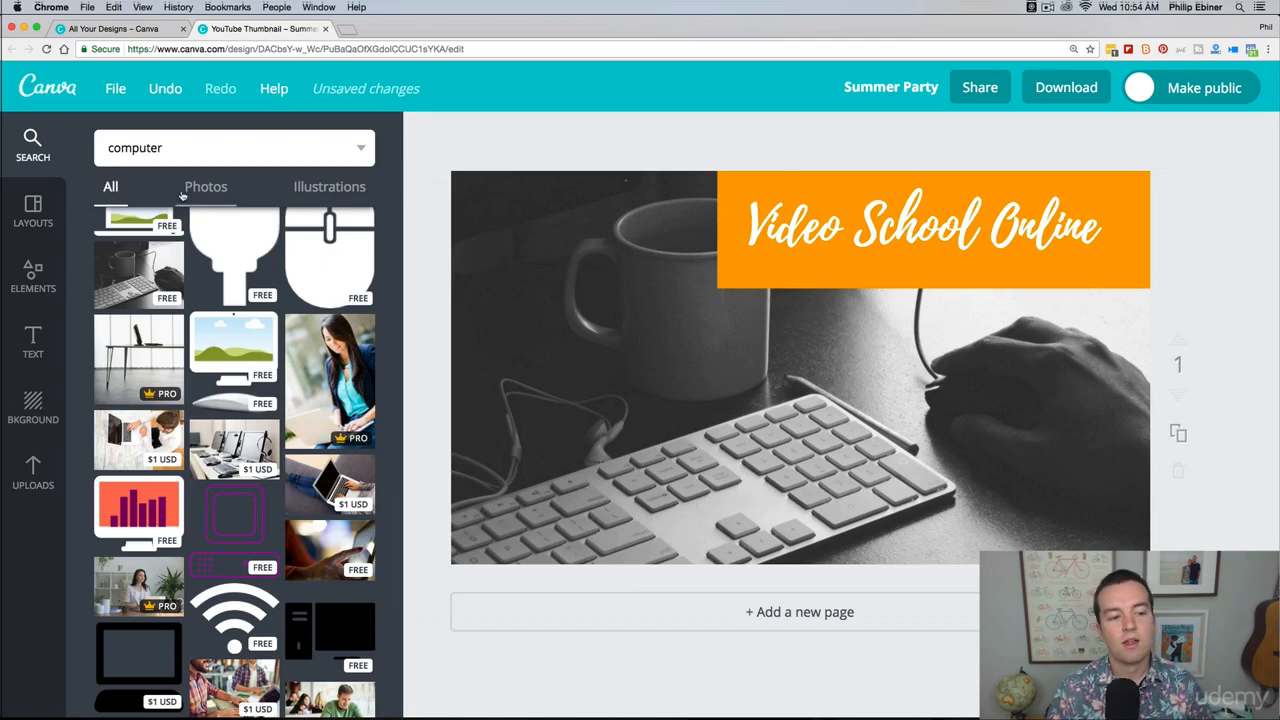
Step: Examine the grid layouts available among the design elements
left_click(33, 278)
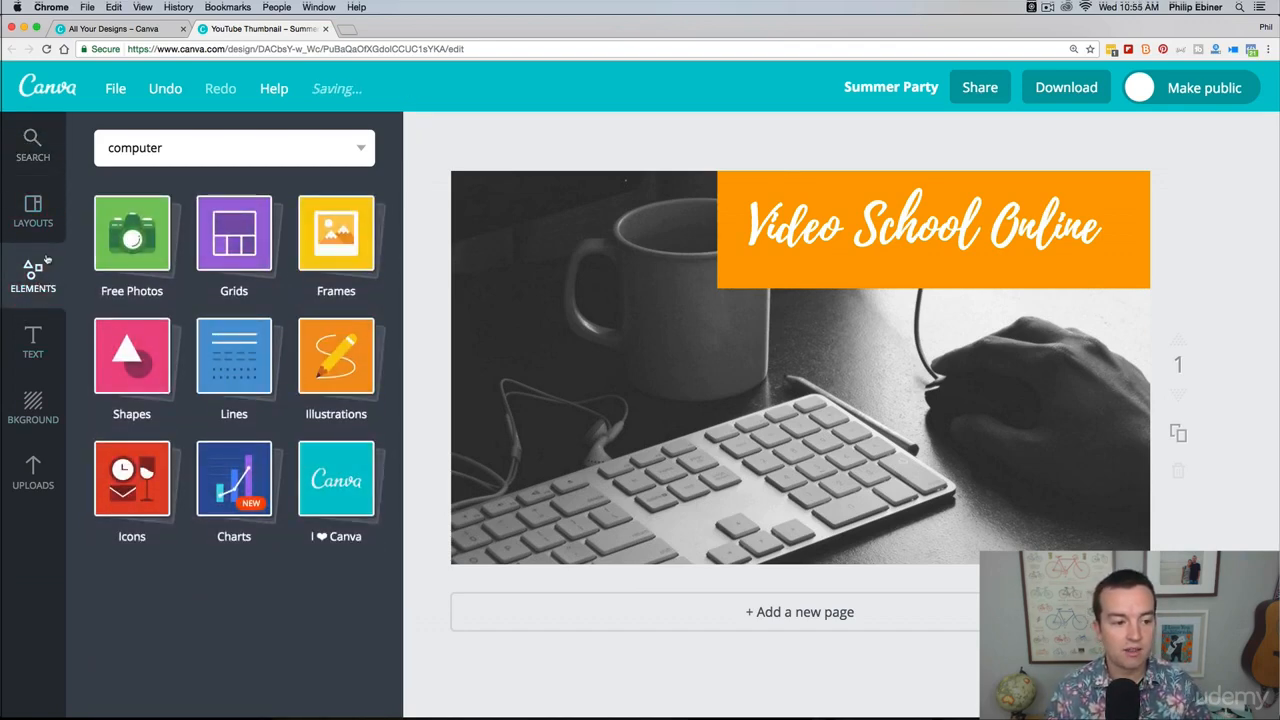
left_click(233, 248)
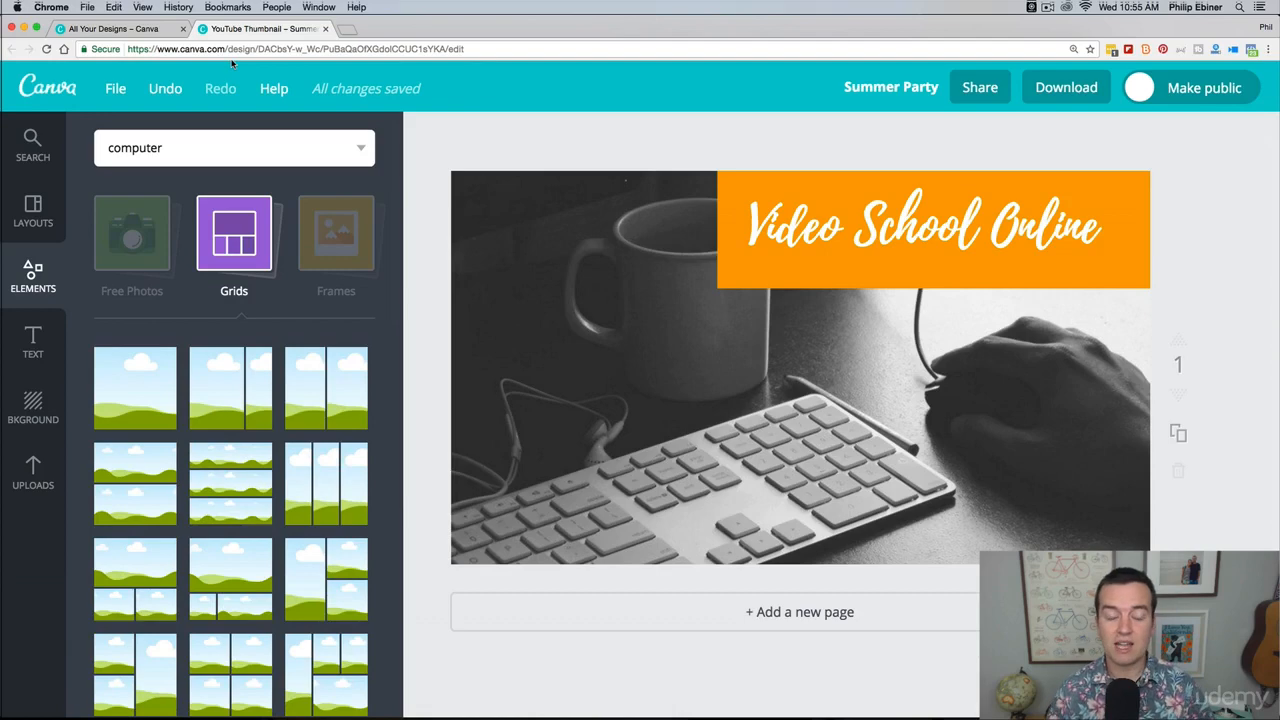
left_click(108, 230)
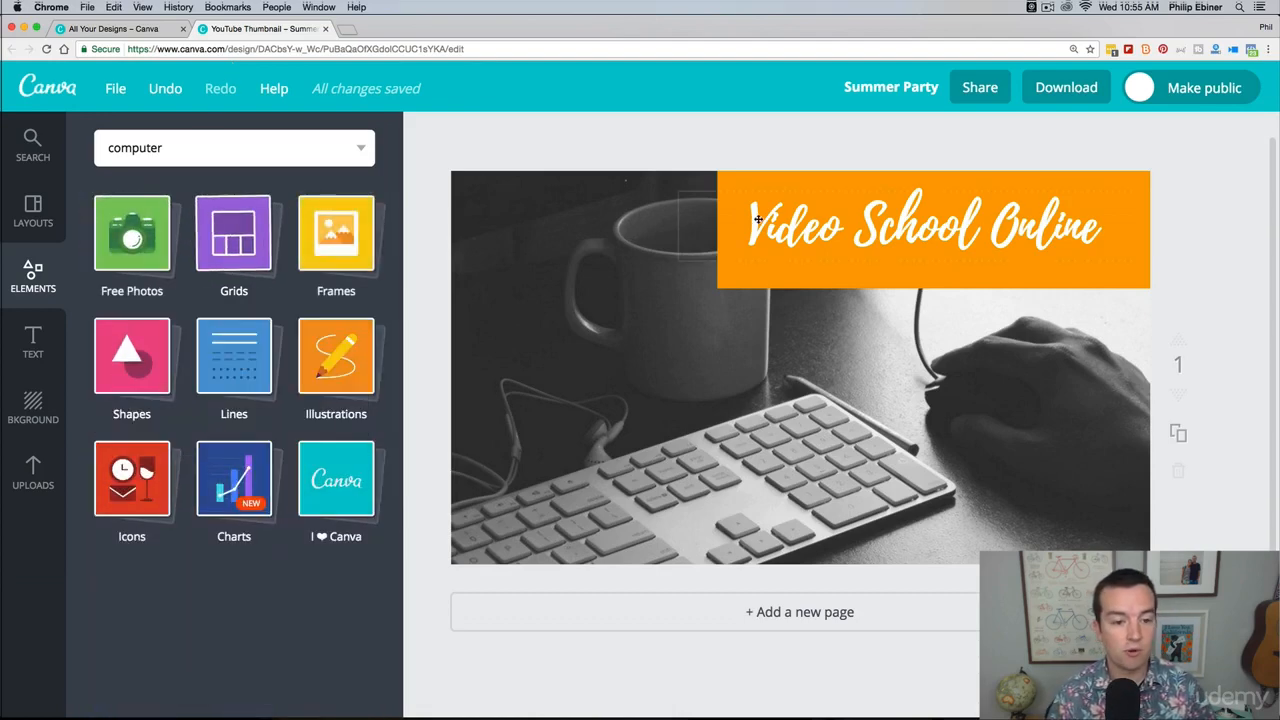
Step: Add the free laptop-shaped frame, enlarge it and position it in the thumbnail's lower-left area below the title banner
left_click(336, 244)
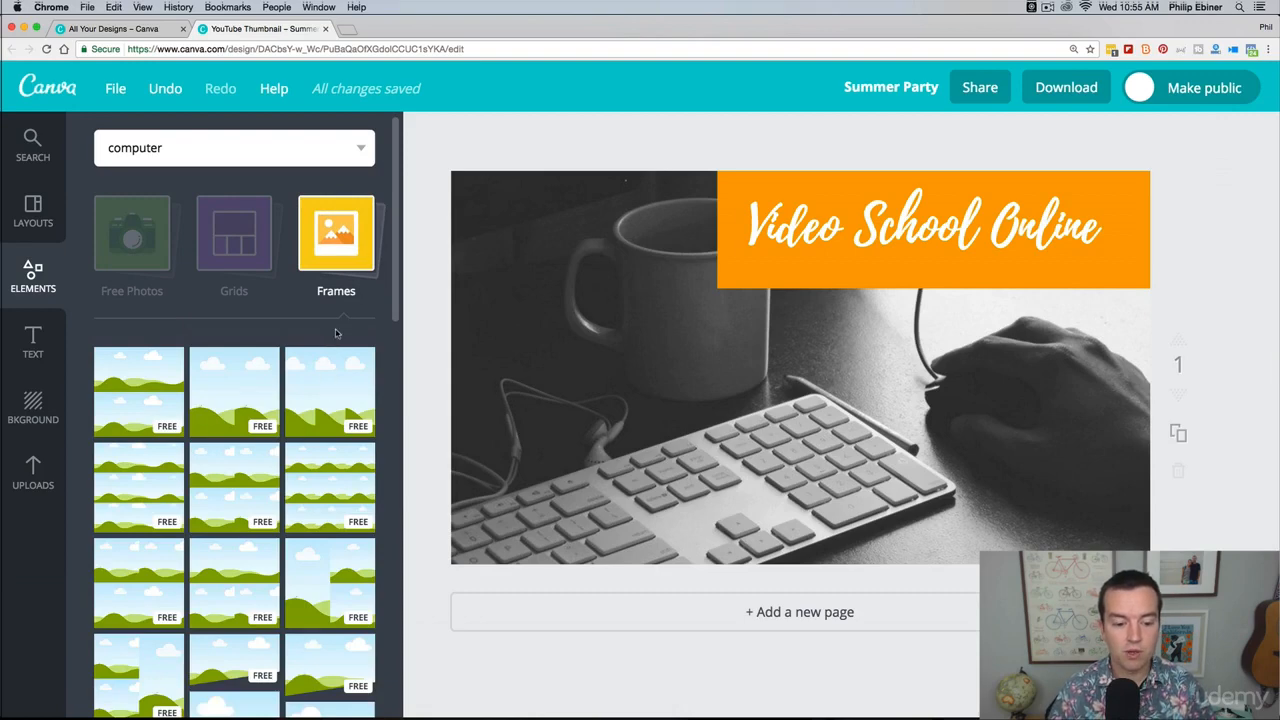
scroll(336, 333, "down", 10)
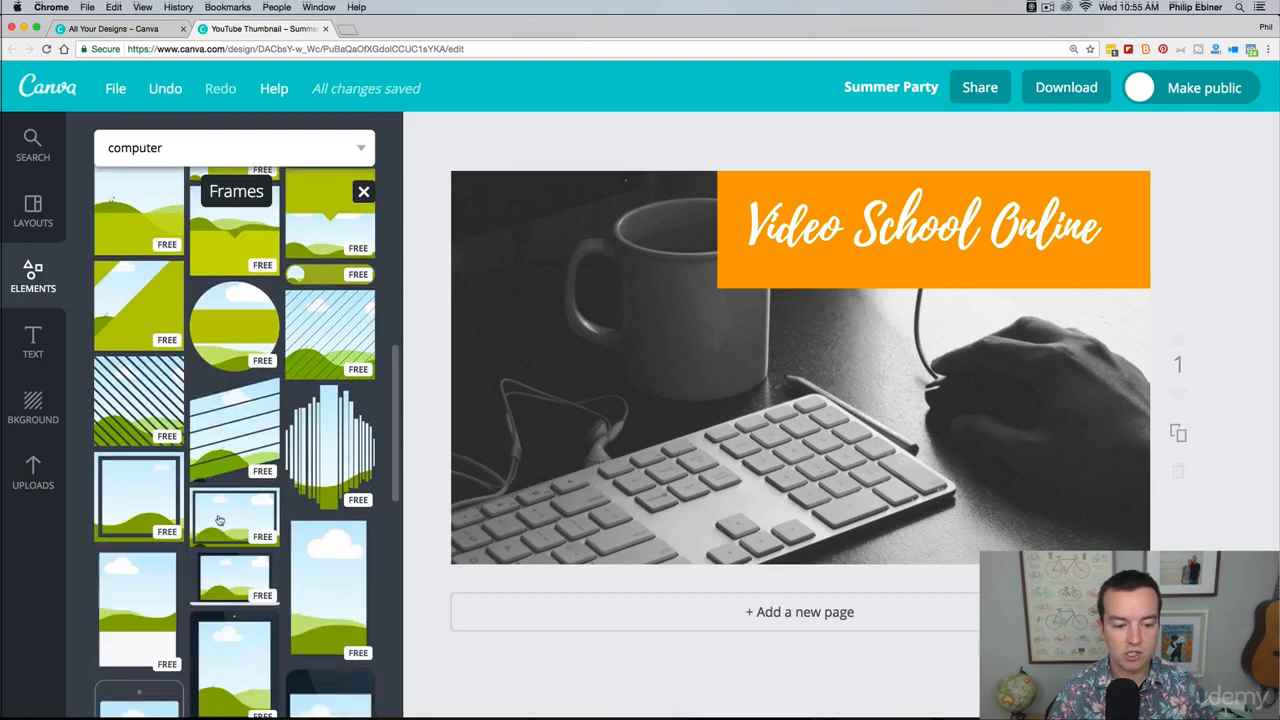
left_click_drag(219, 520, 250, 508)
left_click_drag(233, 577, 651, 417)
left_click_drag(736, 423, 677, 383)
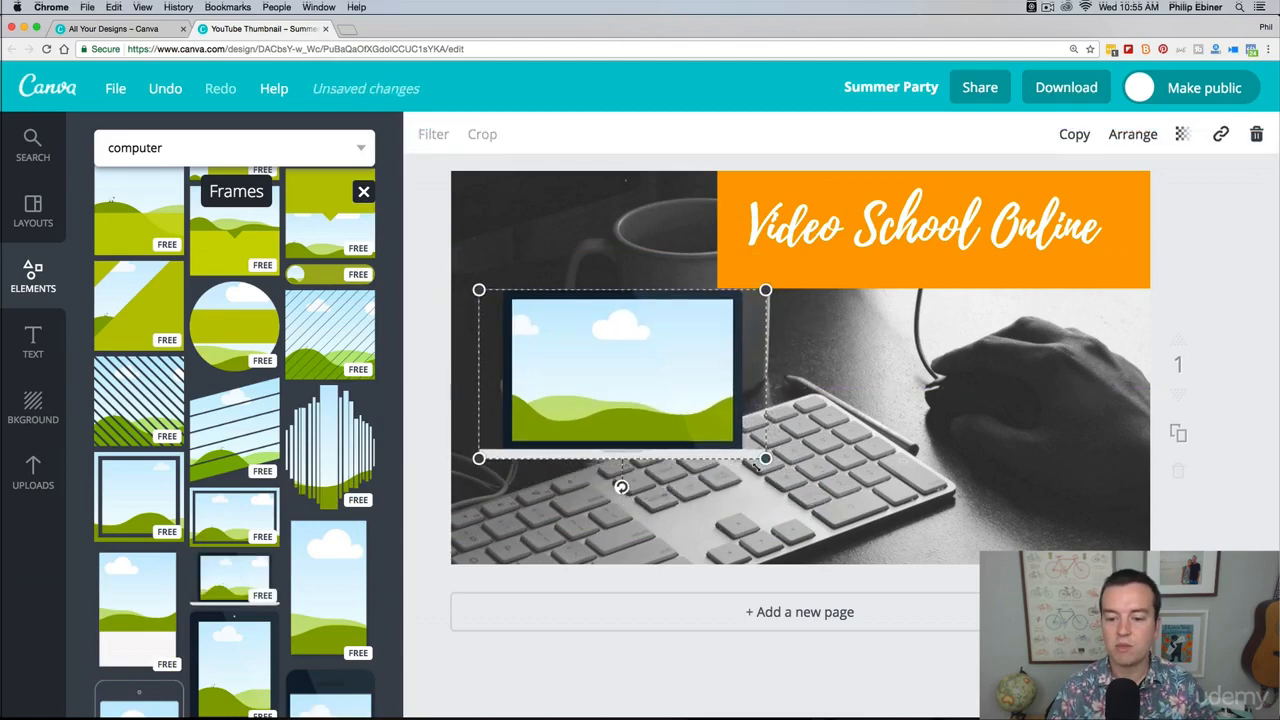
left_click_drag(781, 478, 840, 503)
left_click_drag(711, 407, 723, 437)
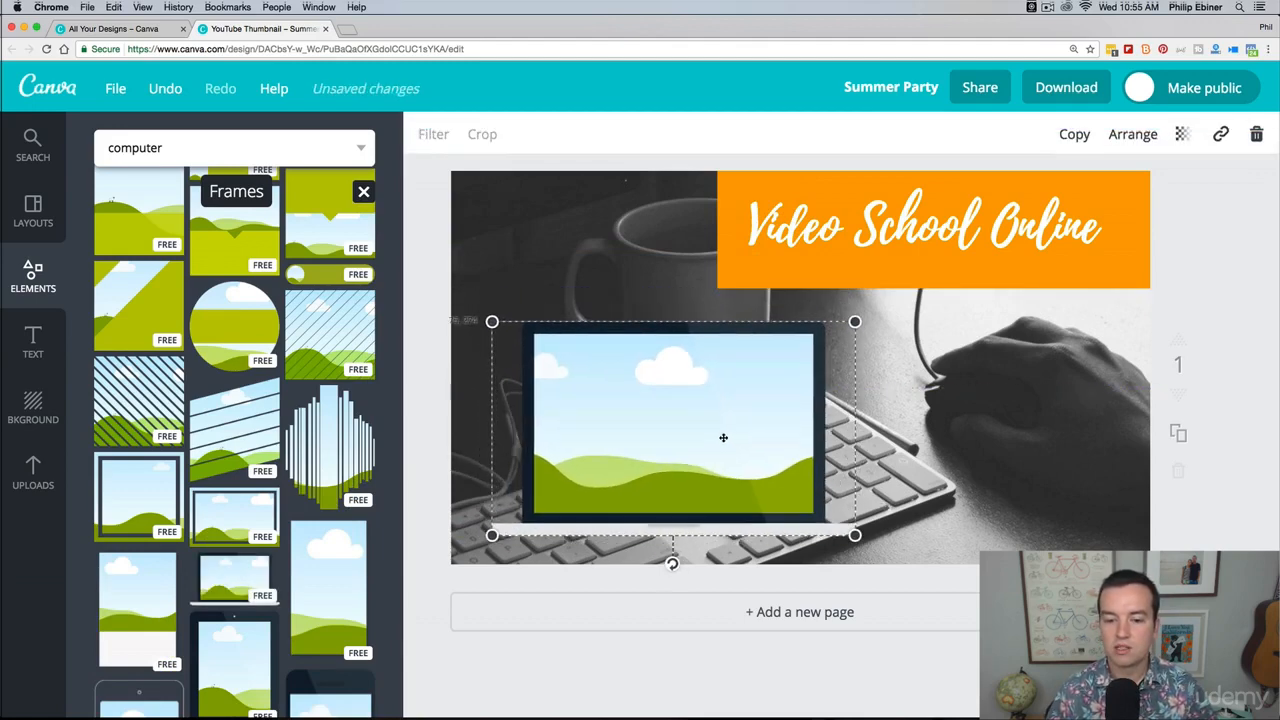
Step: Delete the keyboard and mug photo from behind the laptop frame
left_click(544, 233)
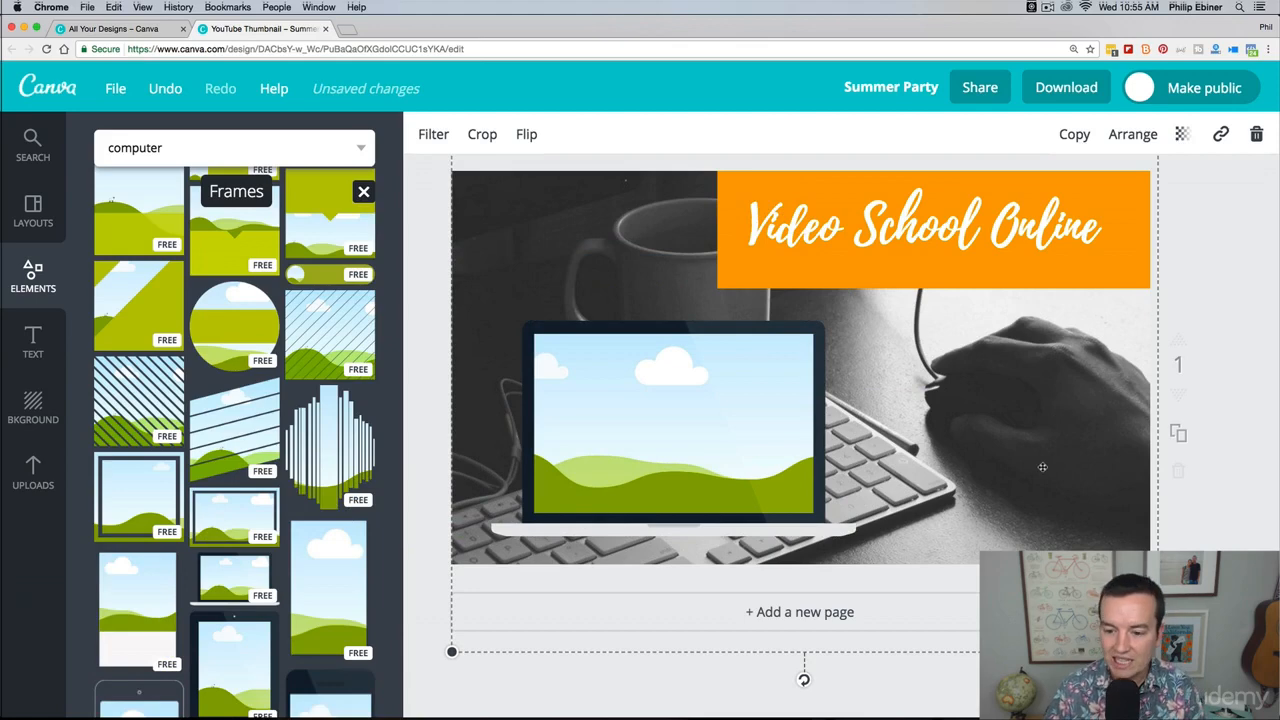
left_click(1256, 134)
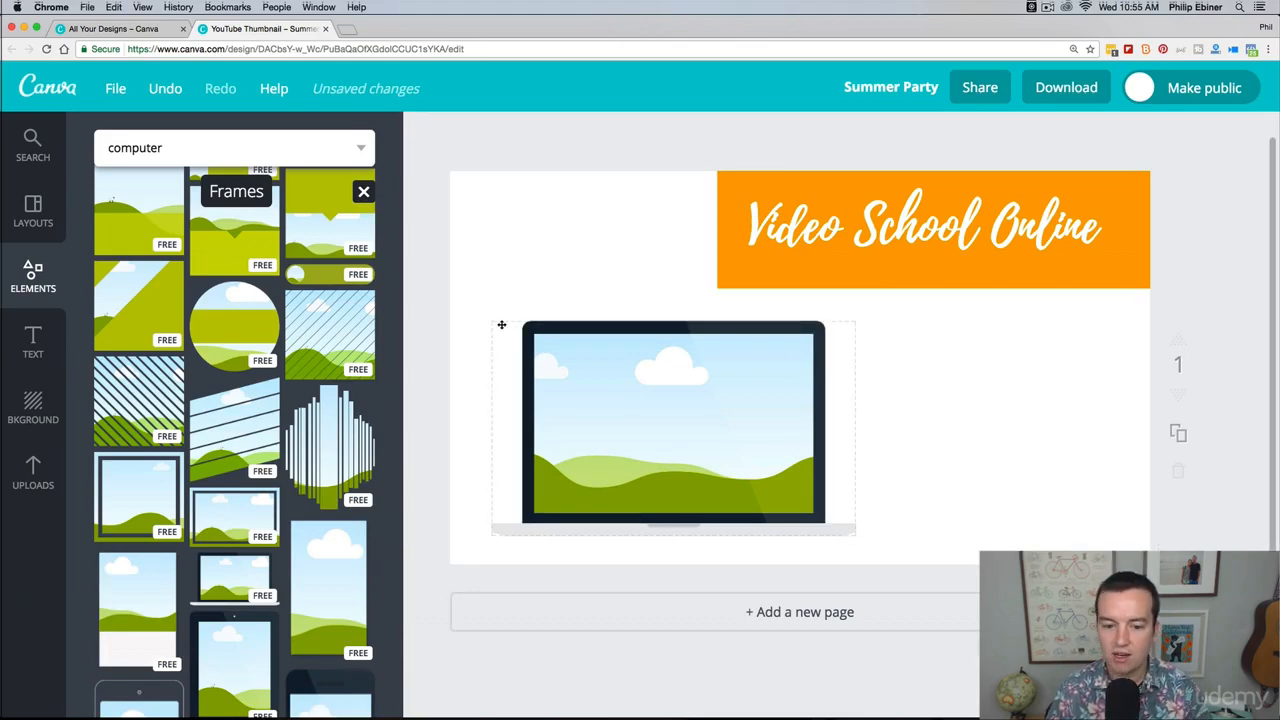
scroll(141, 258, "up", 10)
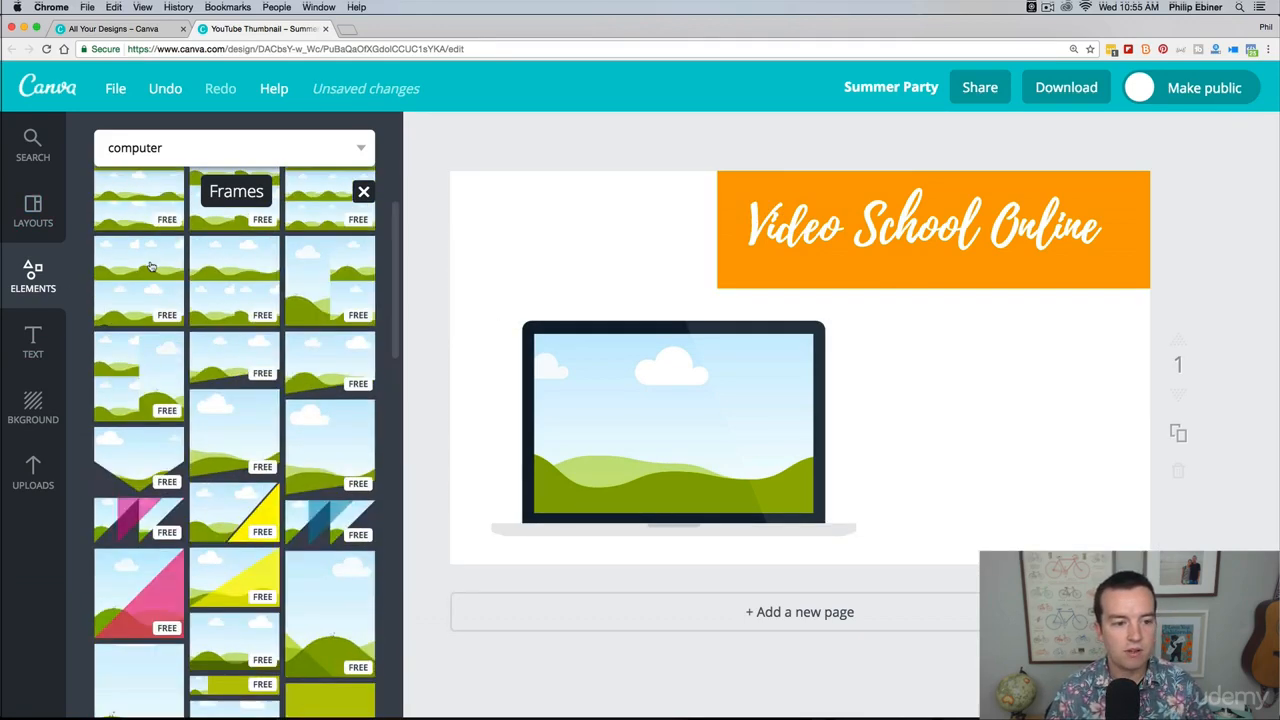
Step: Fill the laptop frame with the motel sign picture from the free photos and return to the element categories
left_click(141, 258)
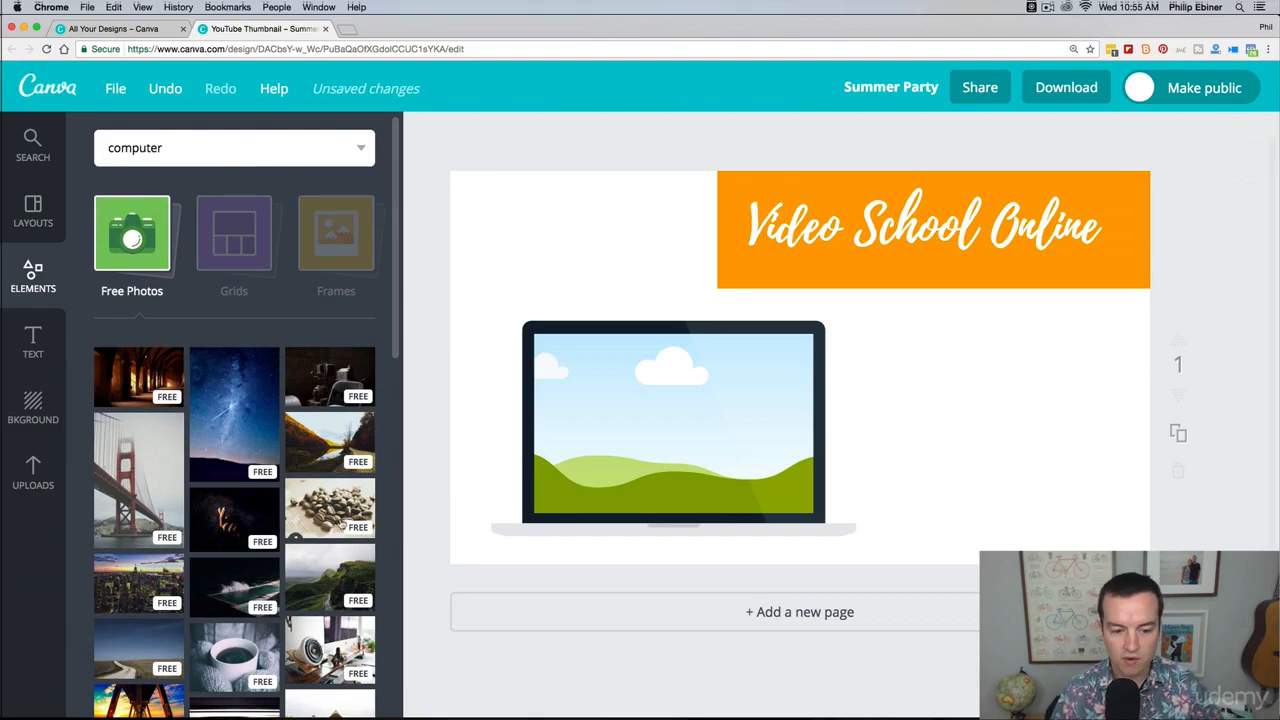
scroll(248, 605, "down", 5)
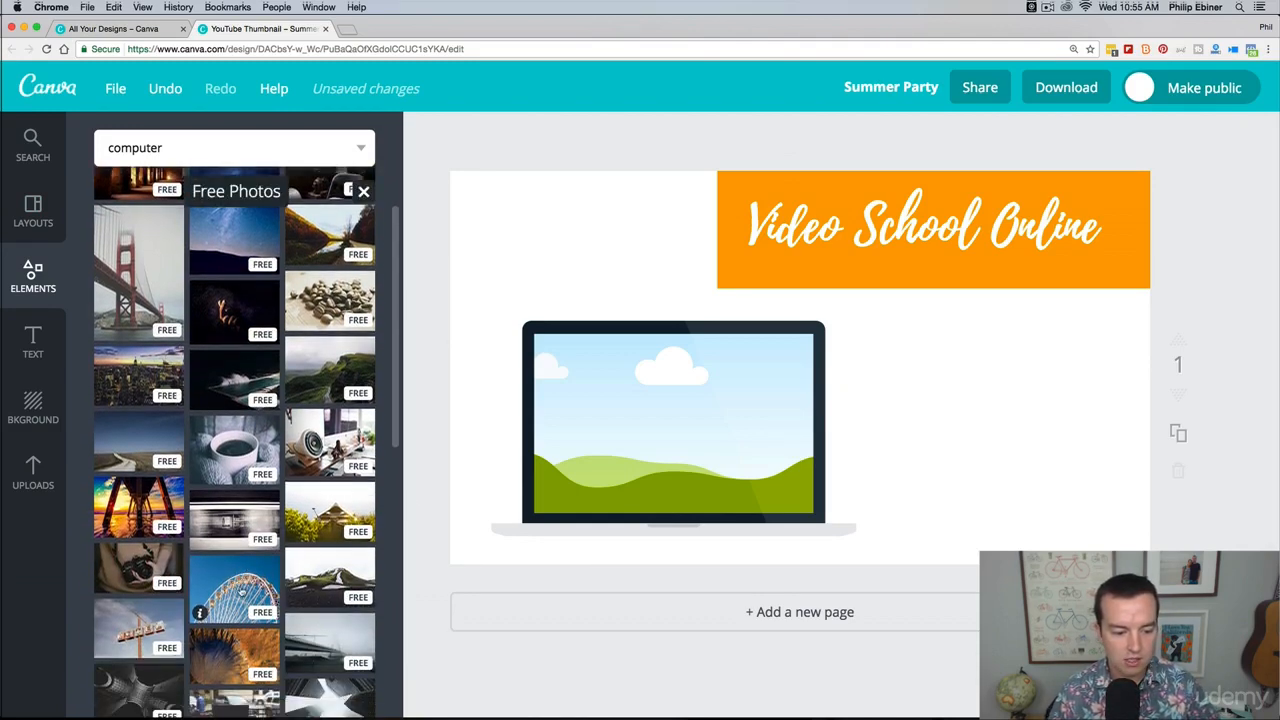
left_click_drag(108, 648, 653, 432)
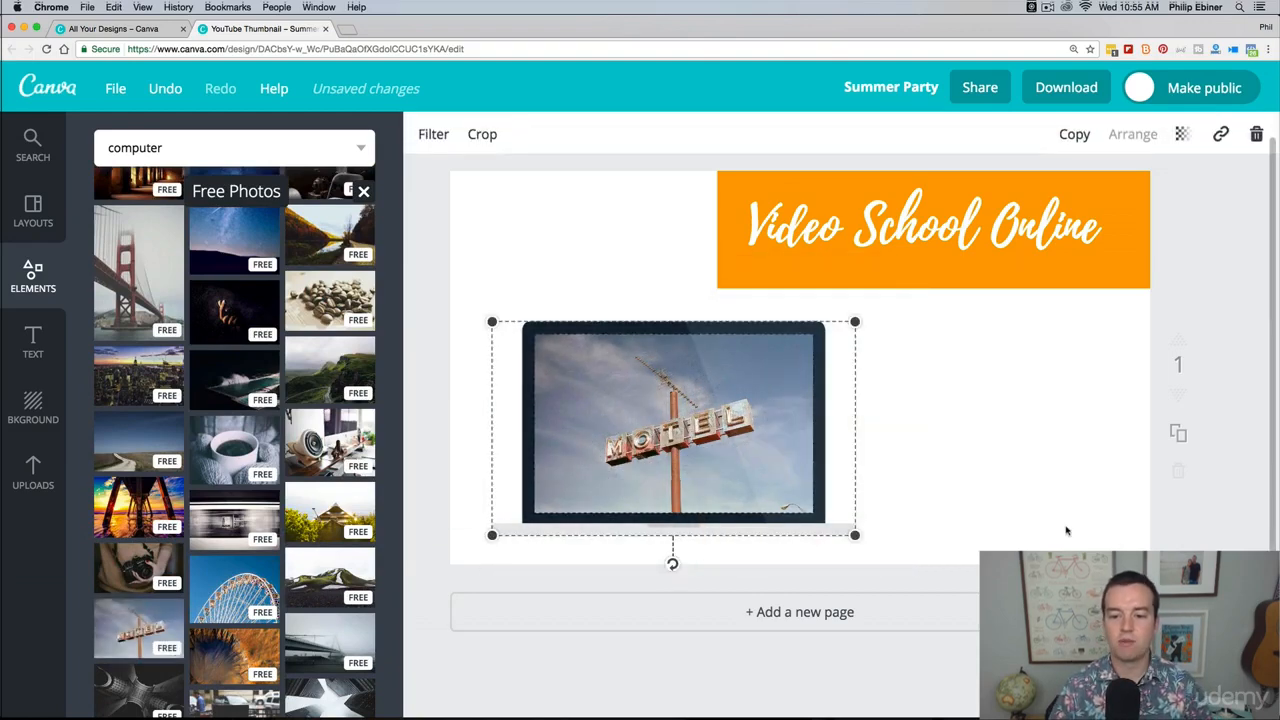
left_click(1267, 470)
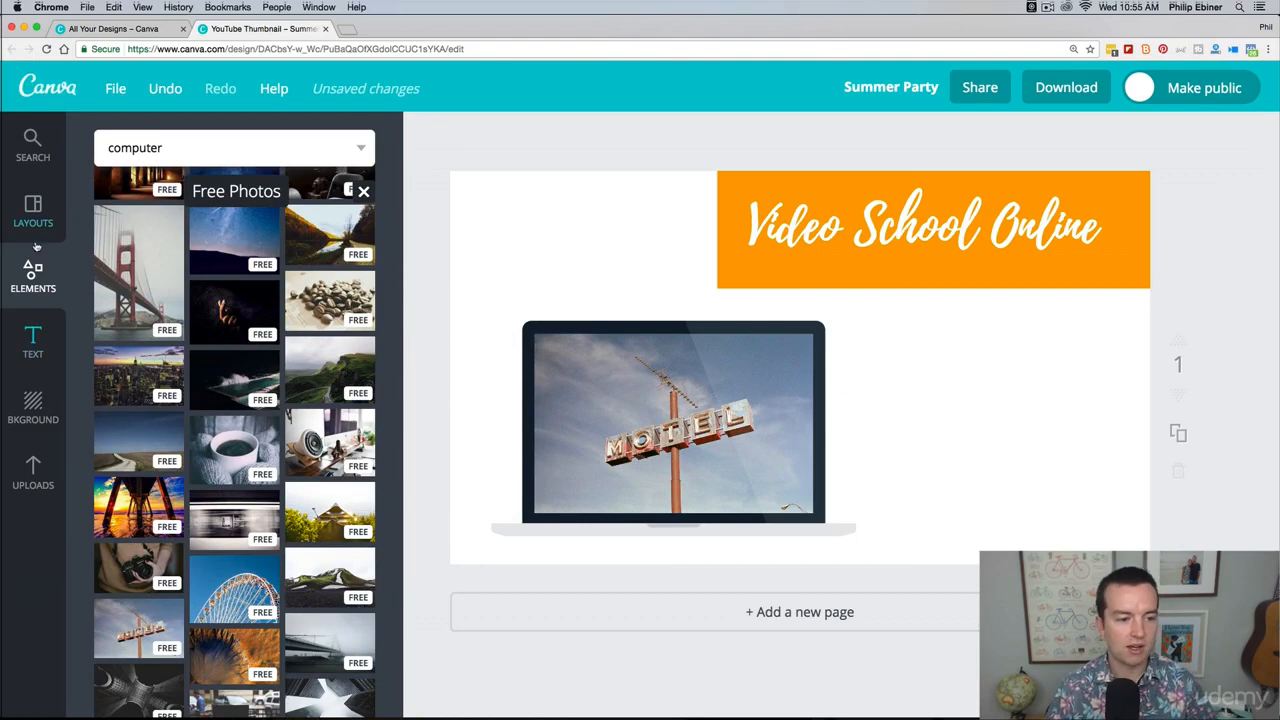
scroll(147, 225, "up", 3)
left_click(363, 191)
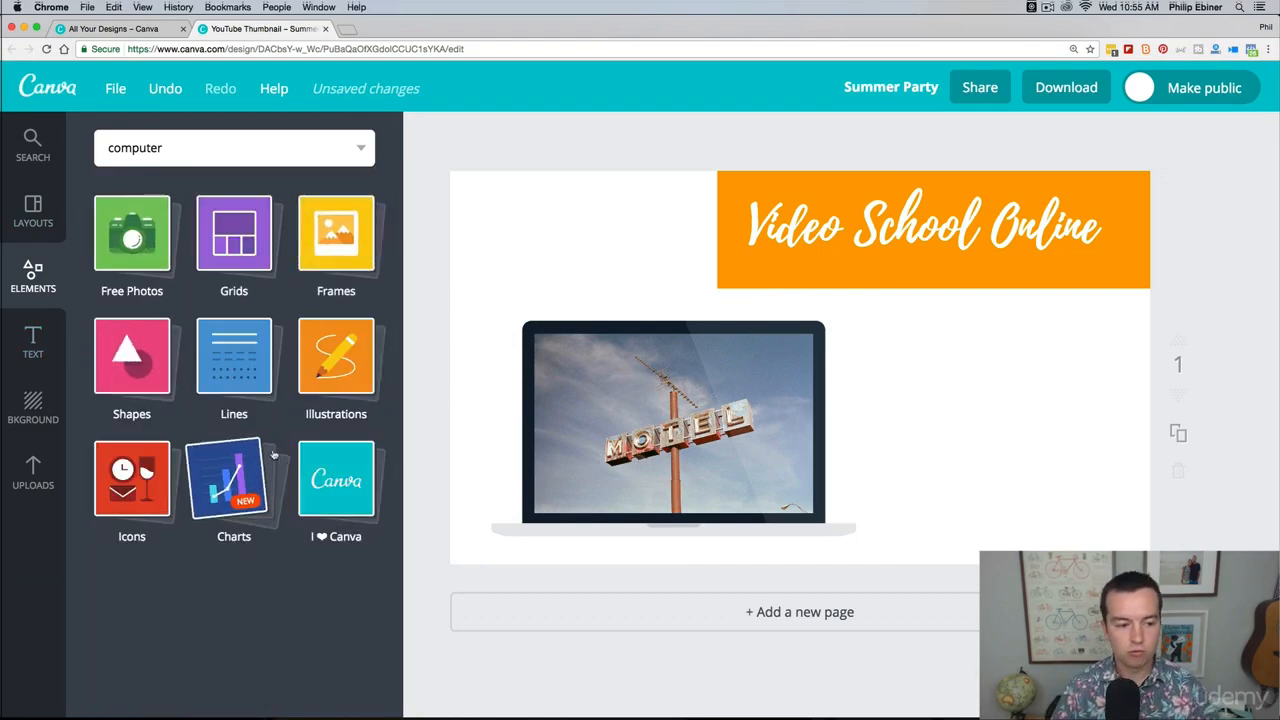
Step: Try out a heading text box beside the laptop frame and delete it
left_click(33, 337)
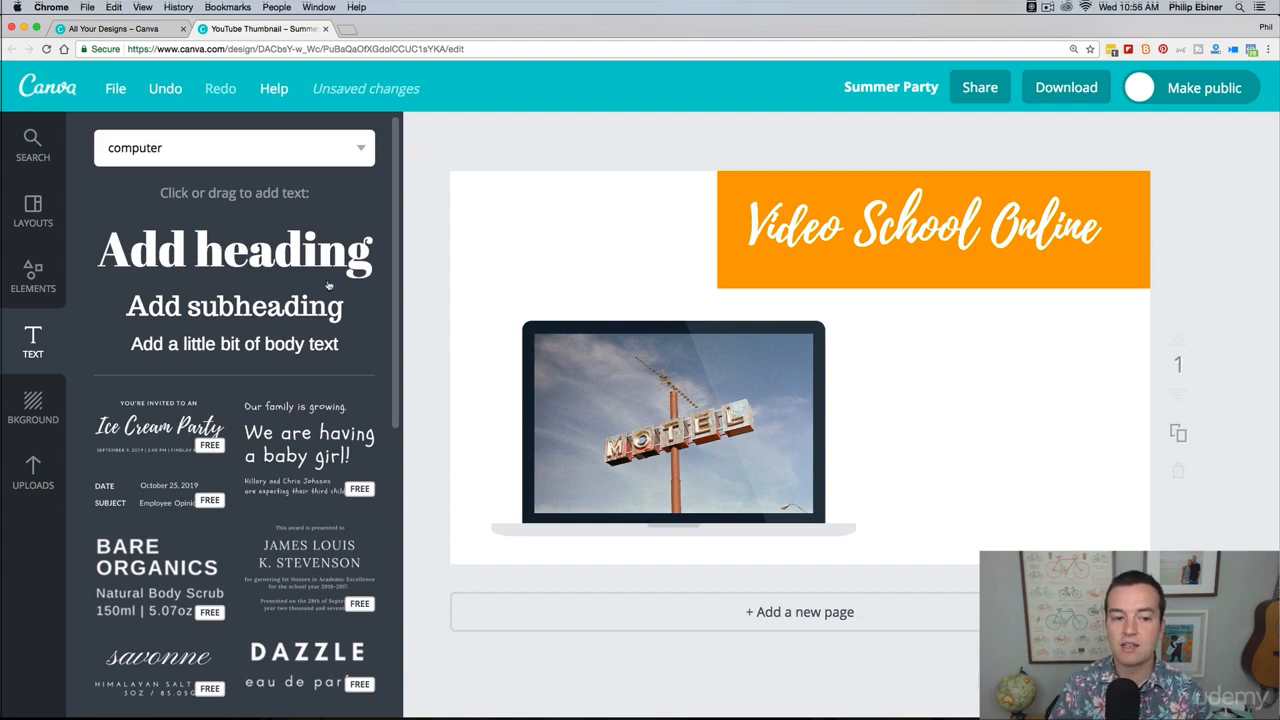
left_click_drag(328, 286, 1042, 447)
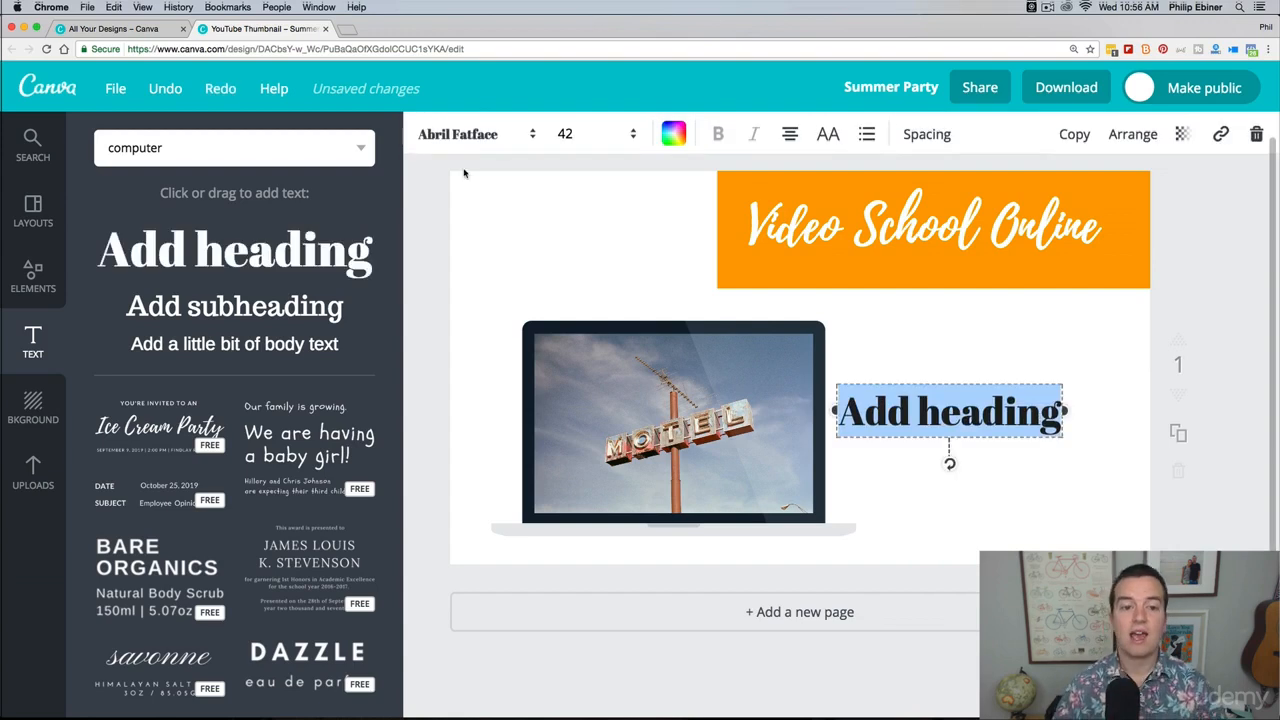
left_click(1041, 394)
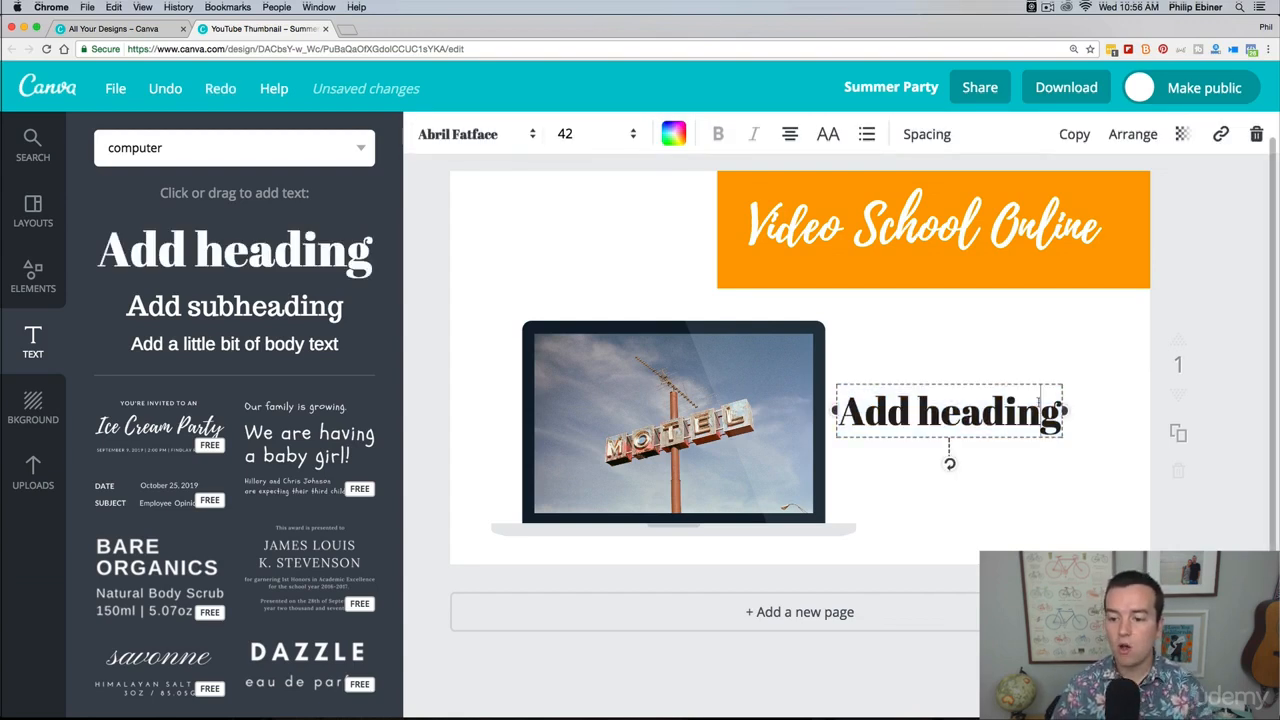
key("BackSpace")
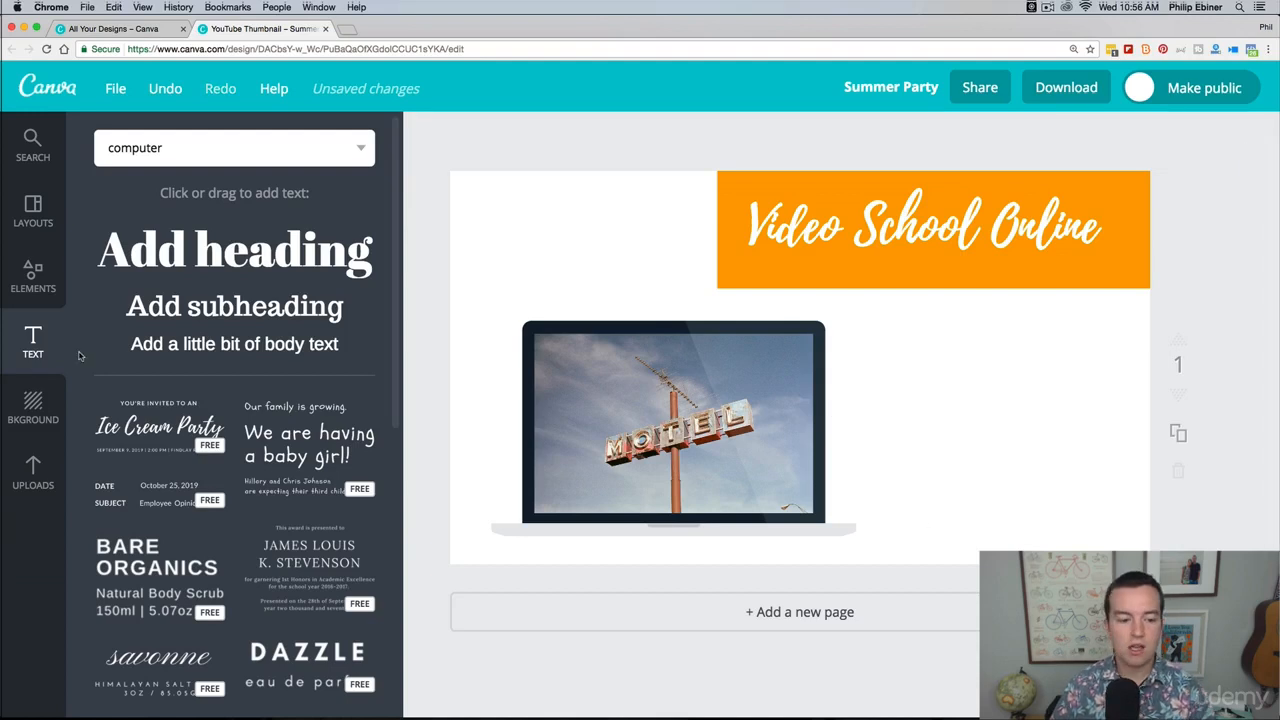
Step: Add the free "Farm to Table" text combination and place it in the empty area beside the laptop frame
scroll(142, 389, "down", 3)
scroll(142, 389, "down", 1)
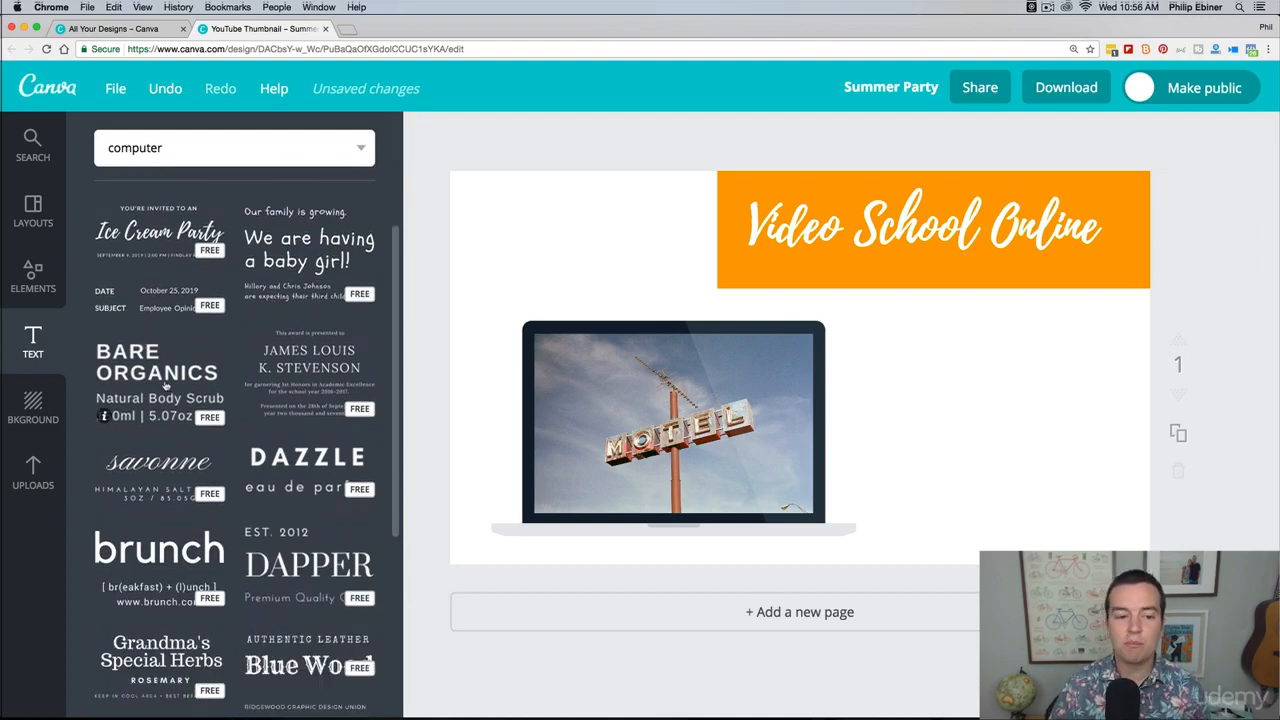
scroll(148, 372, "down", 1)
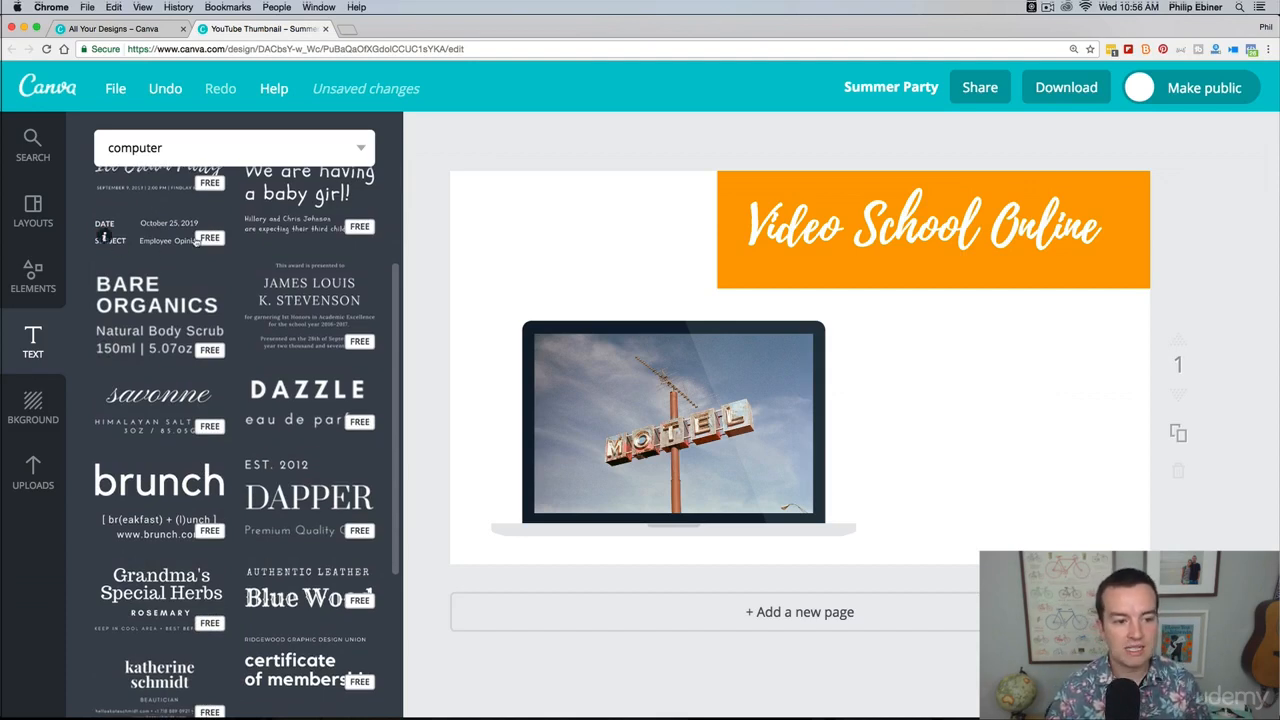
scroll(216, 246, "down", 2)
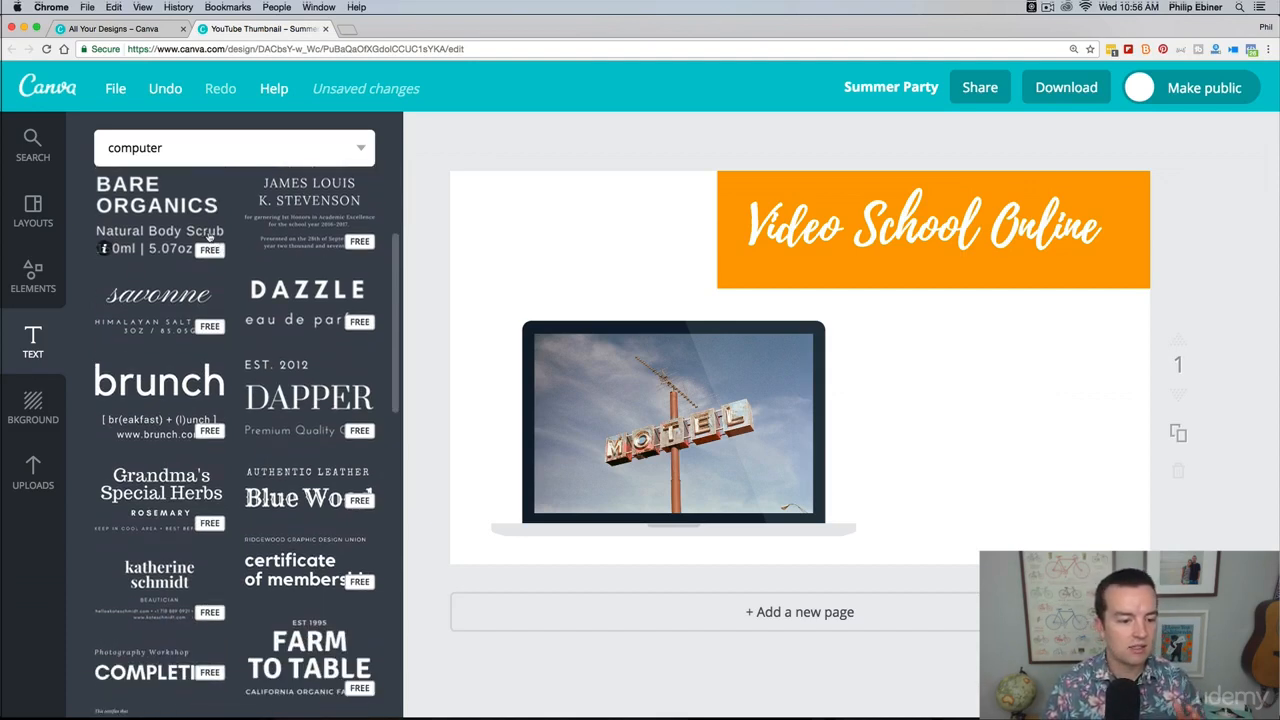
scroll(210, 238, "down", 2)
scroll(362, 443, "down", 2)
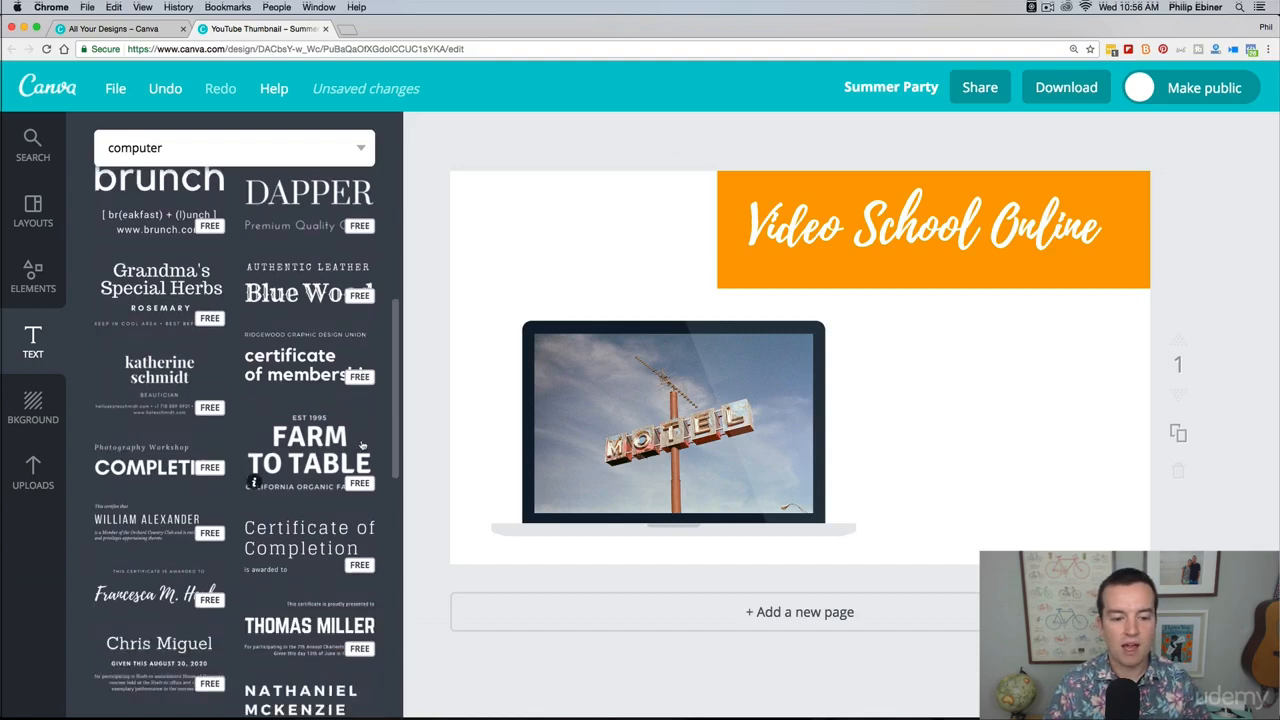
left_click_drag(362, 443, 814, 303)
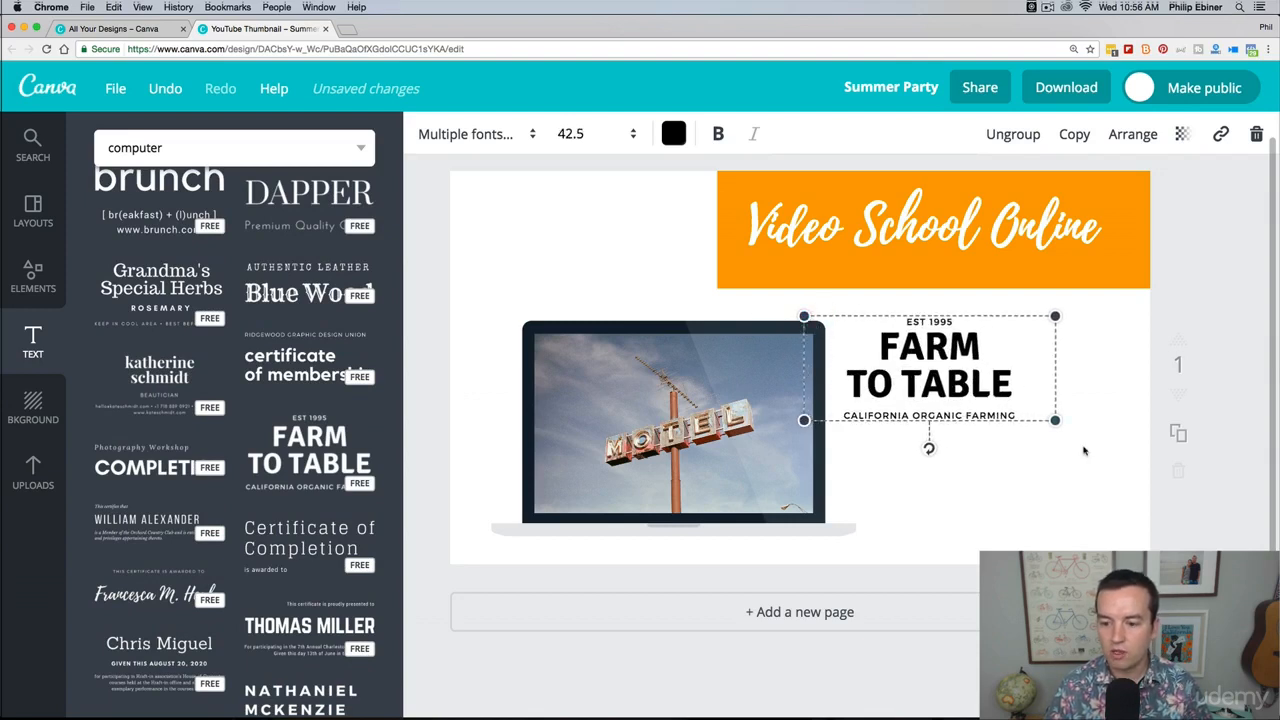
left_click_drag(961, 383, 1013, 379)
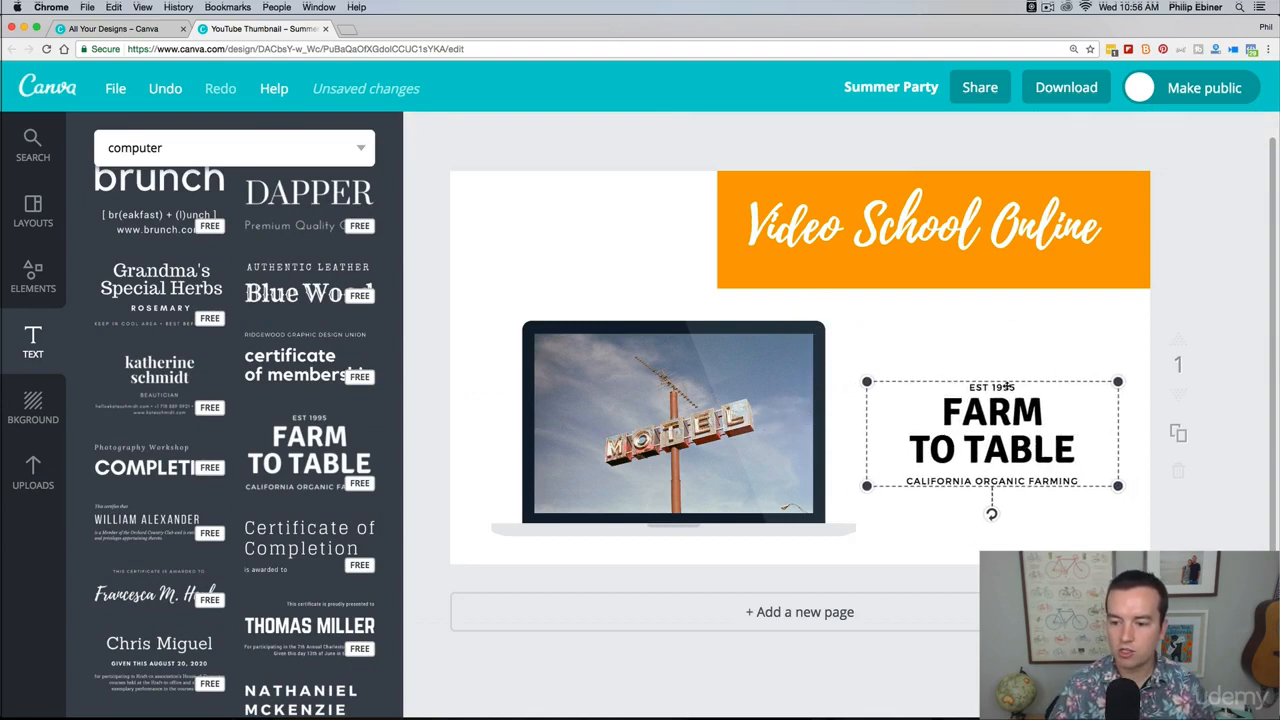
Step: Change the year in the small line above "Farm to Table" to 2011
double_click(1006, 386)
type("2011")
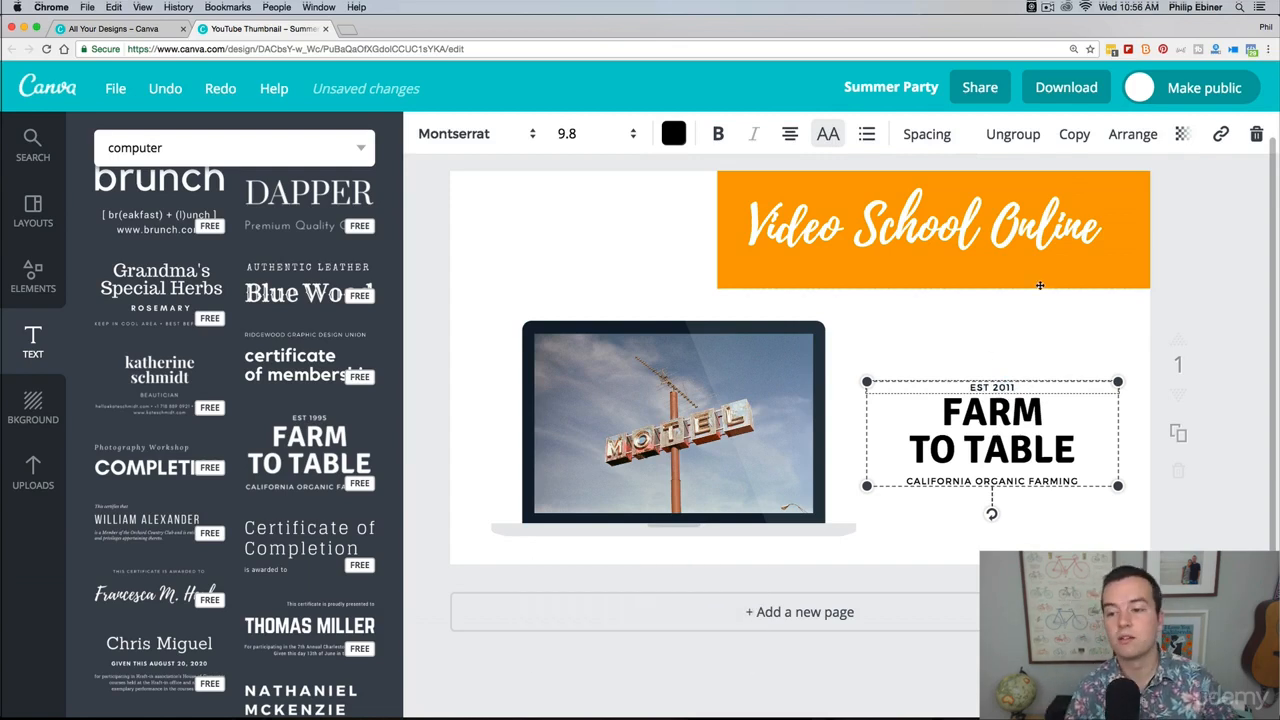
left_click(1152, 308)
Step: Delete the entire "Farm to Table" text group from the thumbnail
left_click(1006, 421)
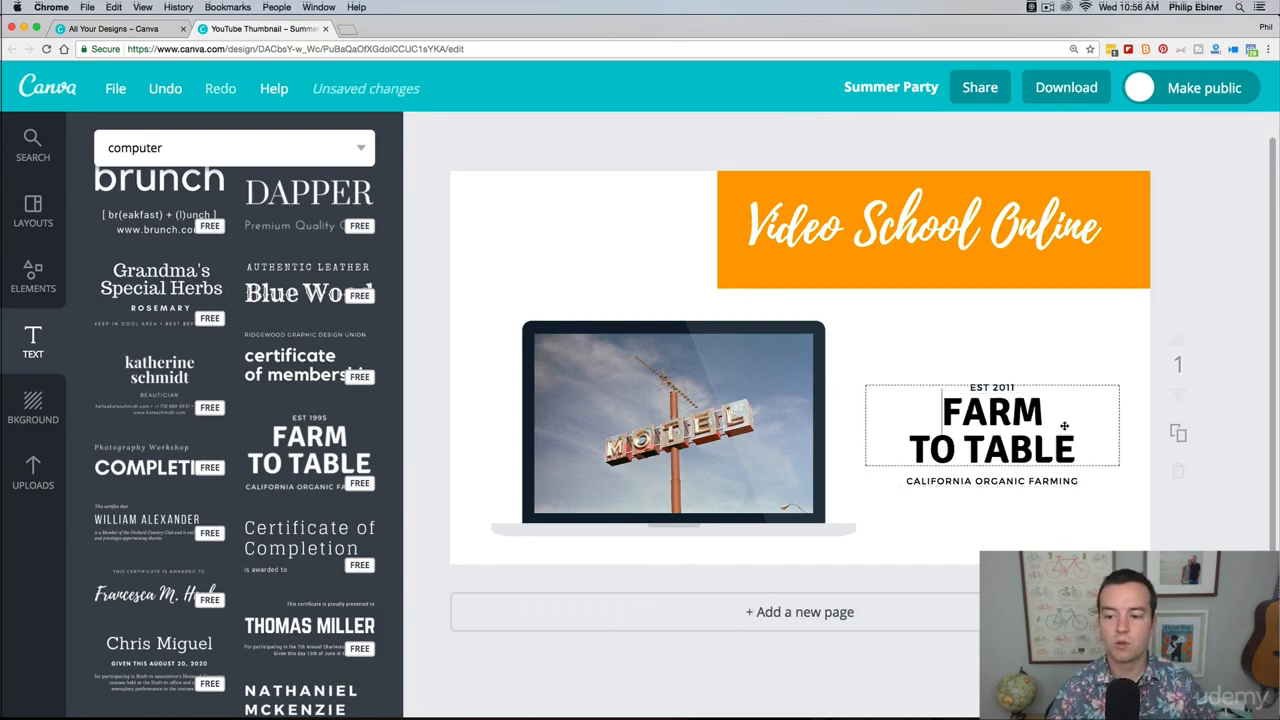
key("BackSpace")
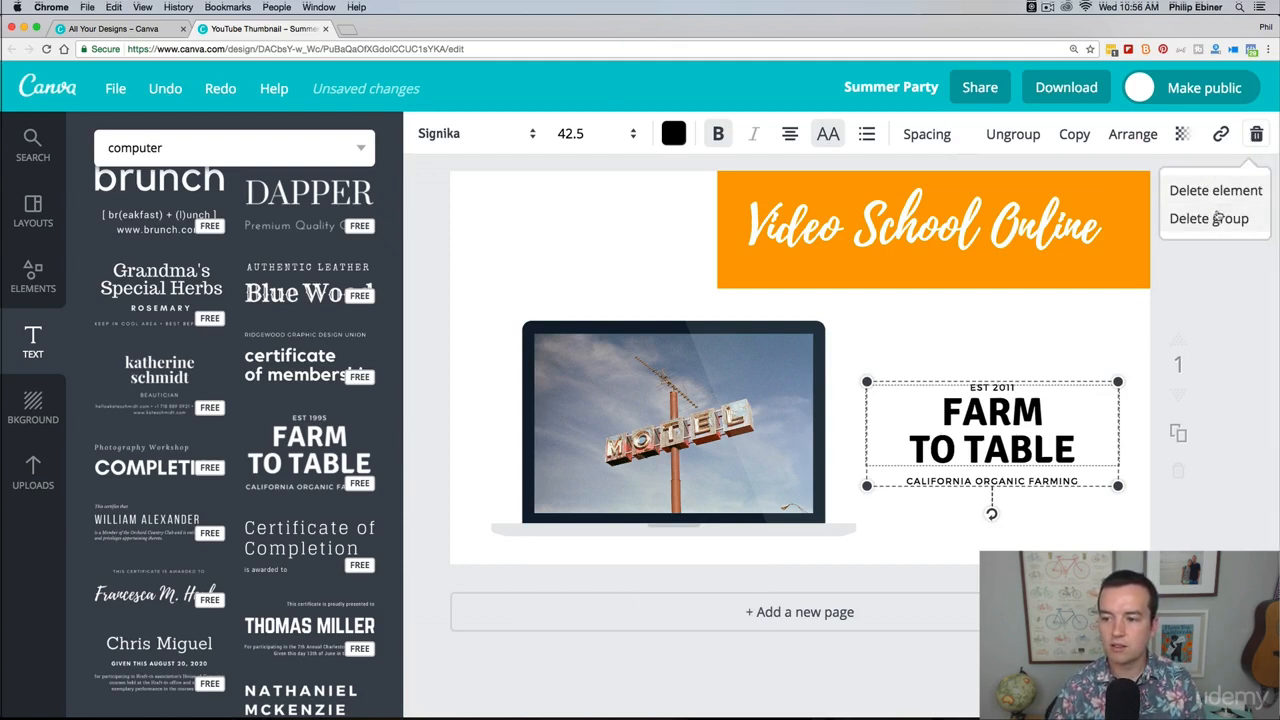
left_click(1215, 218)
Step: Apply the free teal diagonal-stripe pattern as the thumbnail's background
left_click(35, 392)
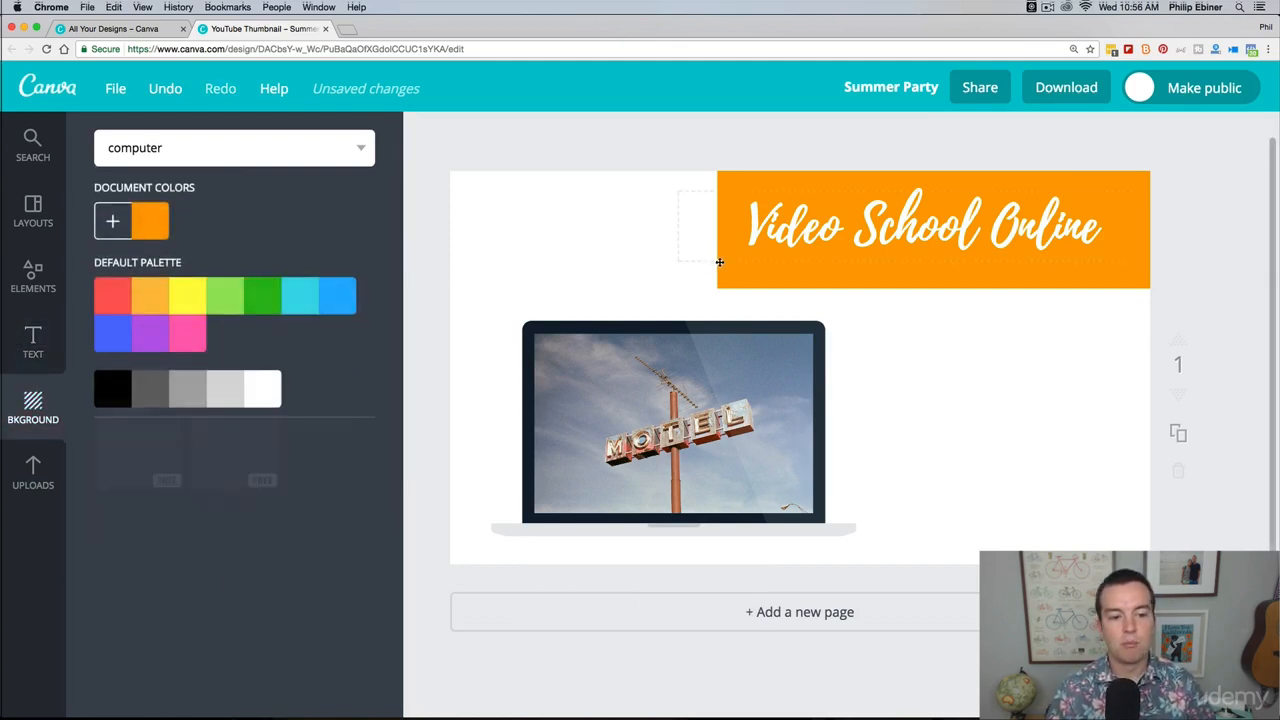
scroll(100, 418, "down", 2)
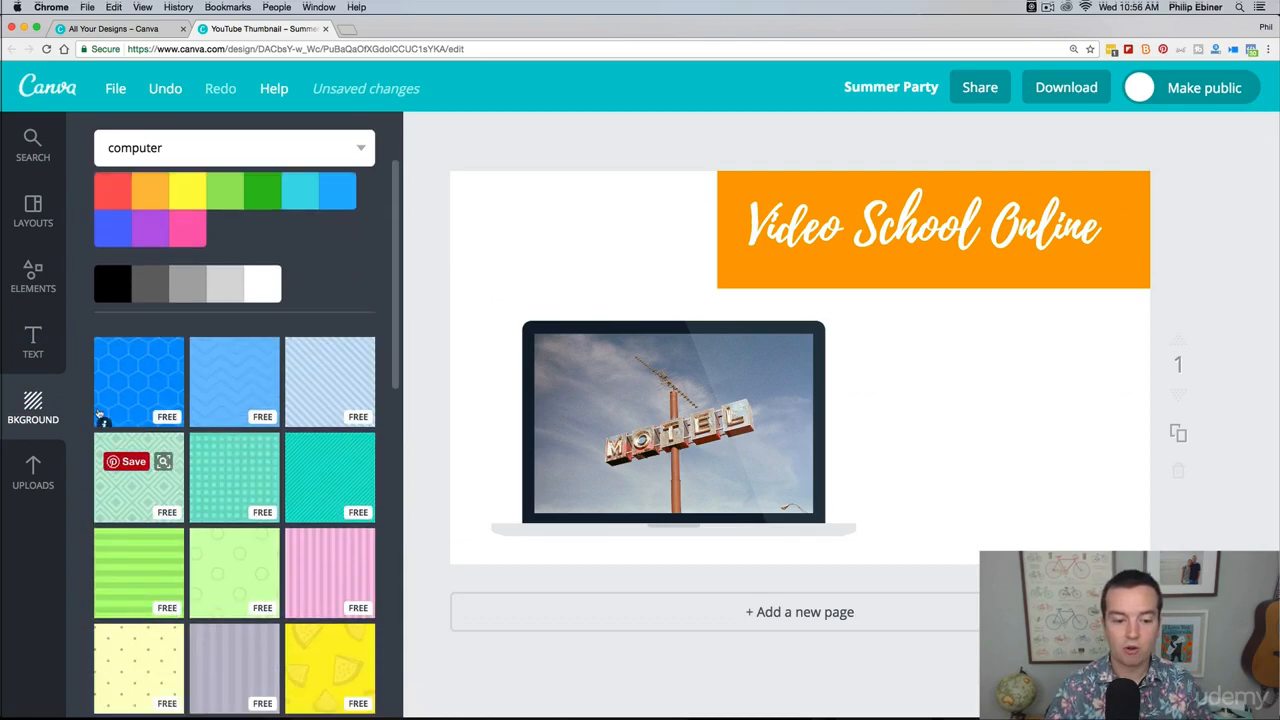
left_click(305, 468)
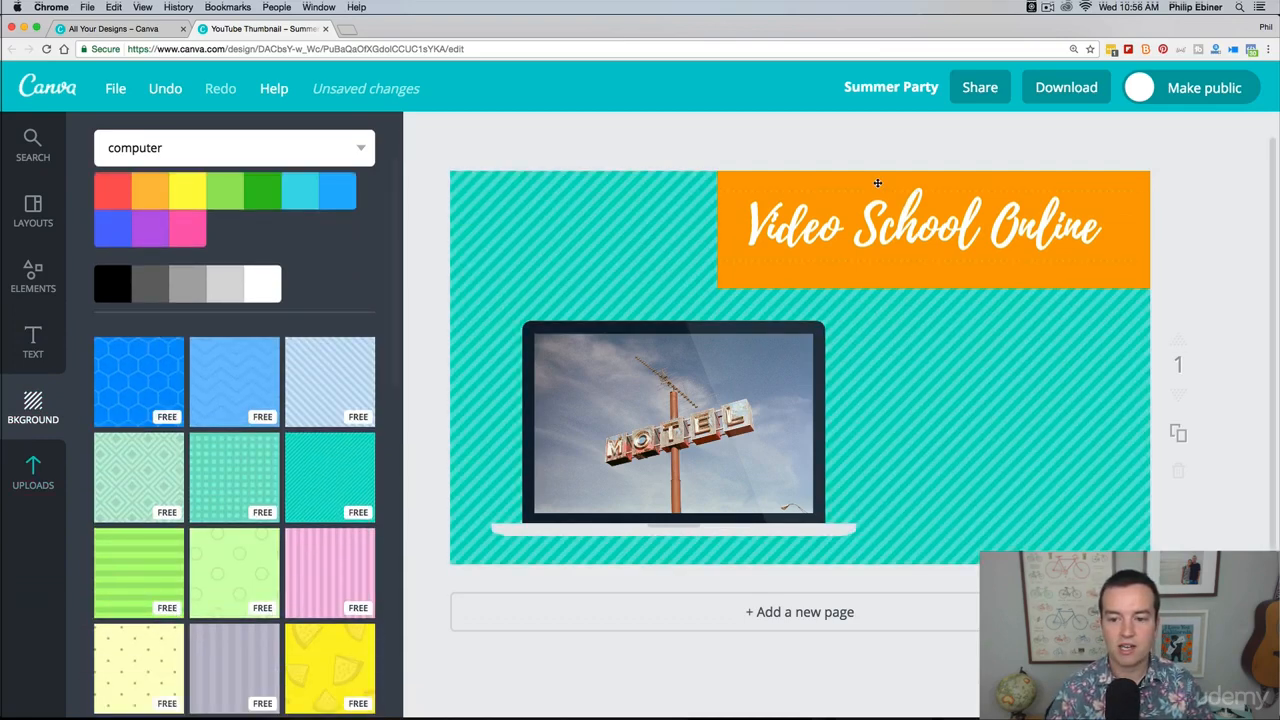
scroll(143, 455, "up", 1)
scroll(143, 455, "up", 2)
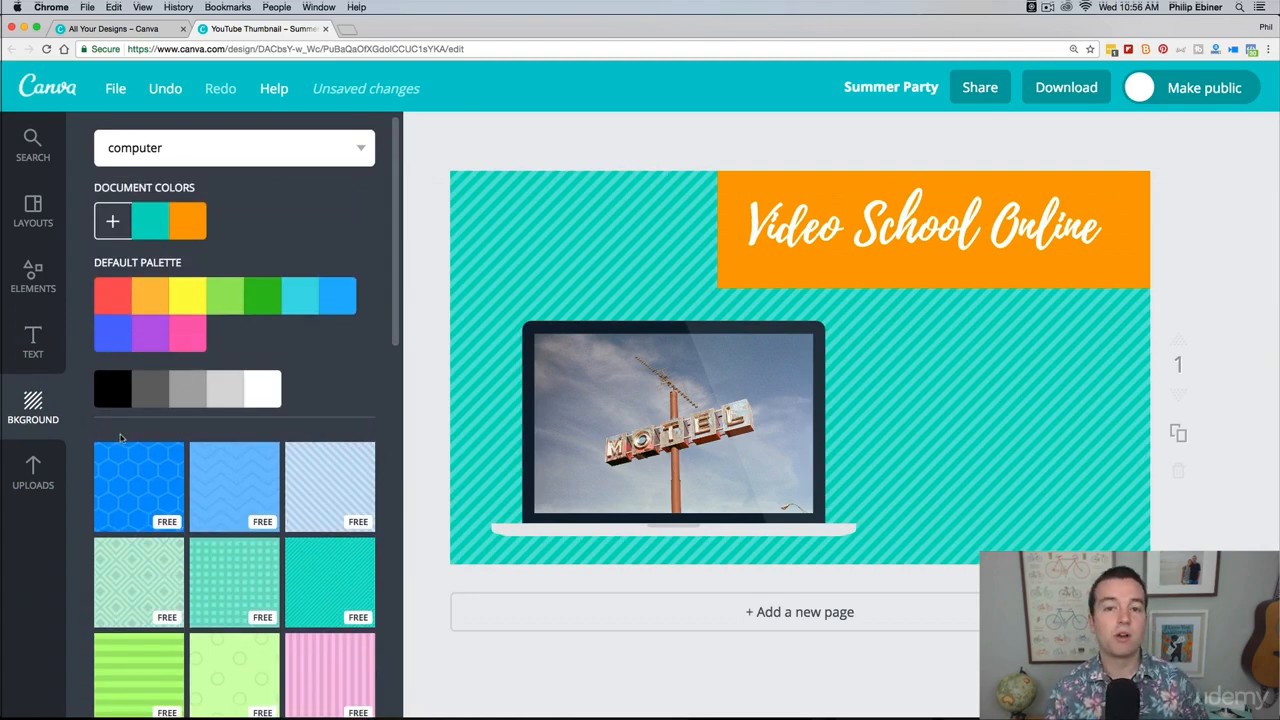
Step: Upload the flower JPG from the Resources folder inside the Adobe in 30 Minutes course's Photoshop folder
left_click(40, 470)
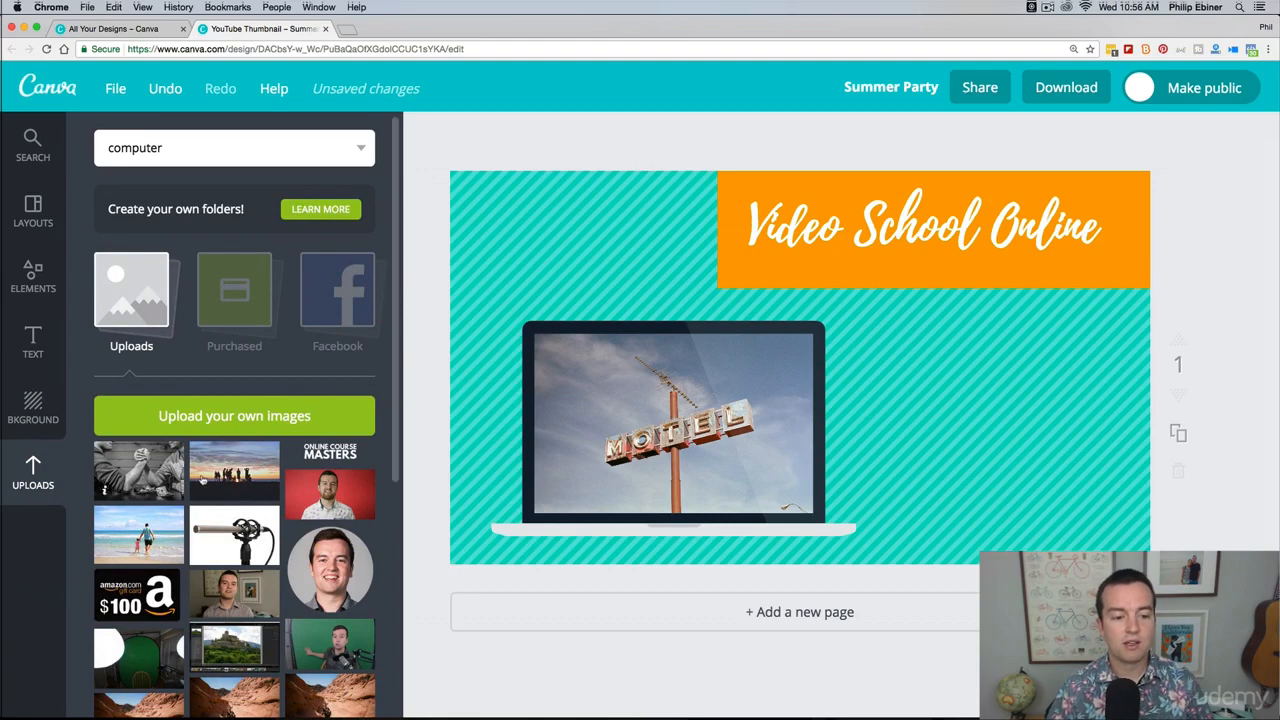
left_click(235, 414)
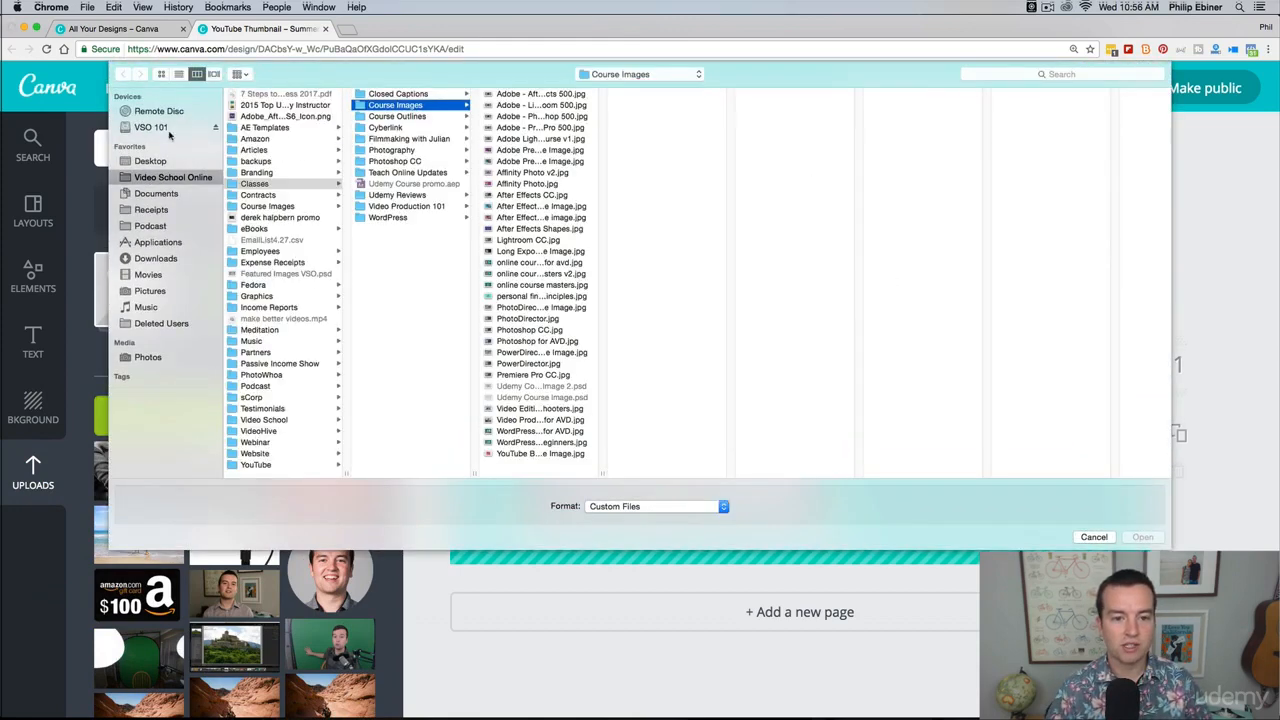
left_click(614, 76)
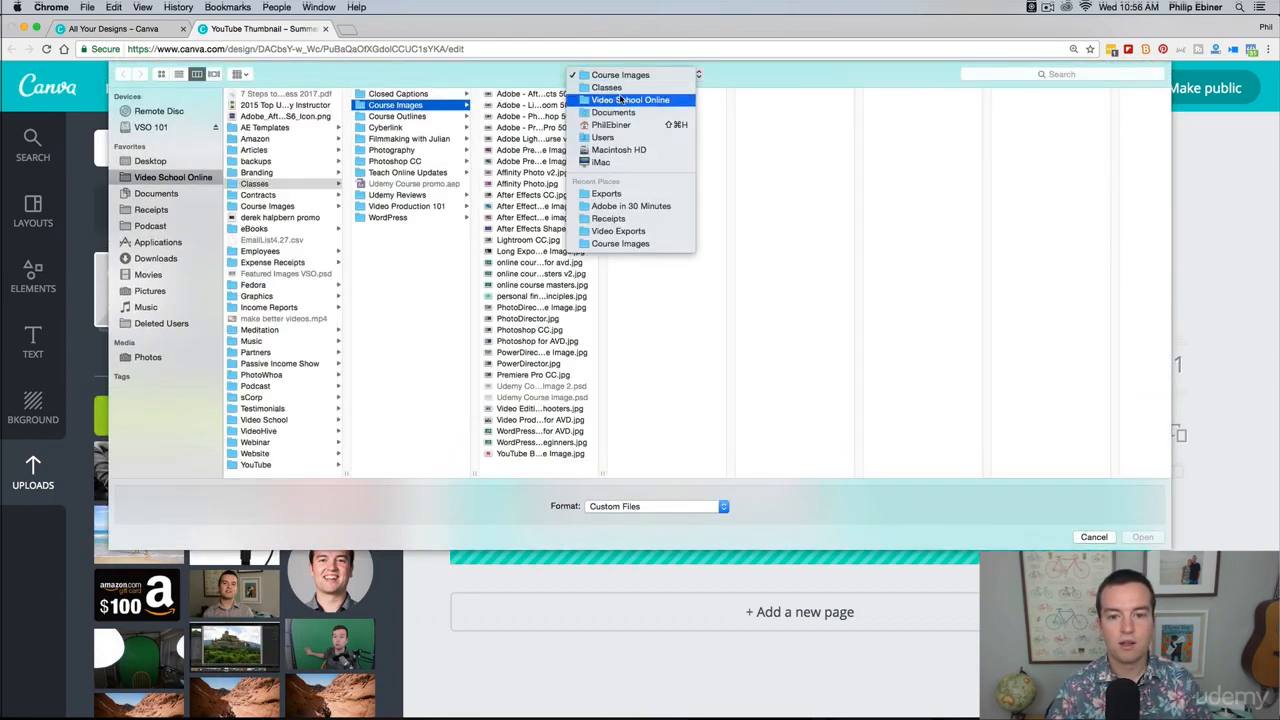
left_click(612, 196)
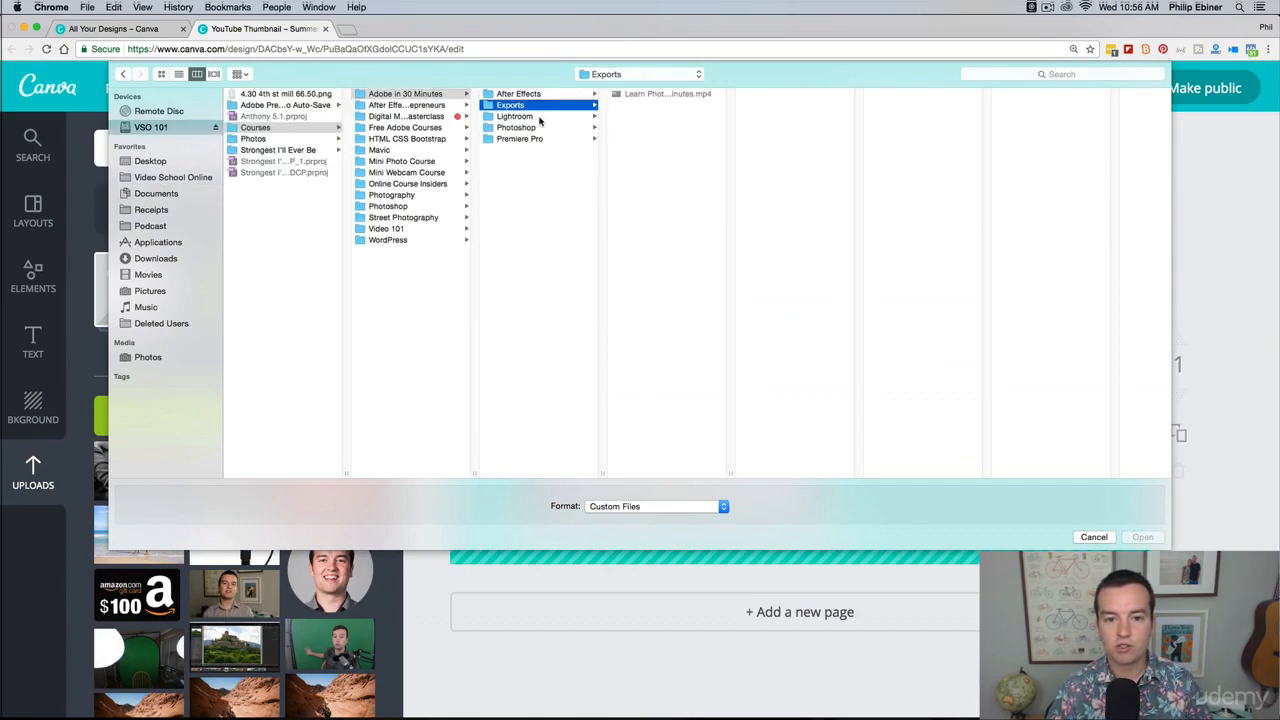
key("Down")
key("Down")
left_click(656, 96)
left_click(776, 95)
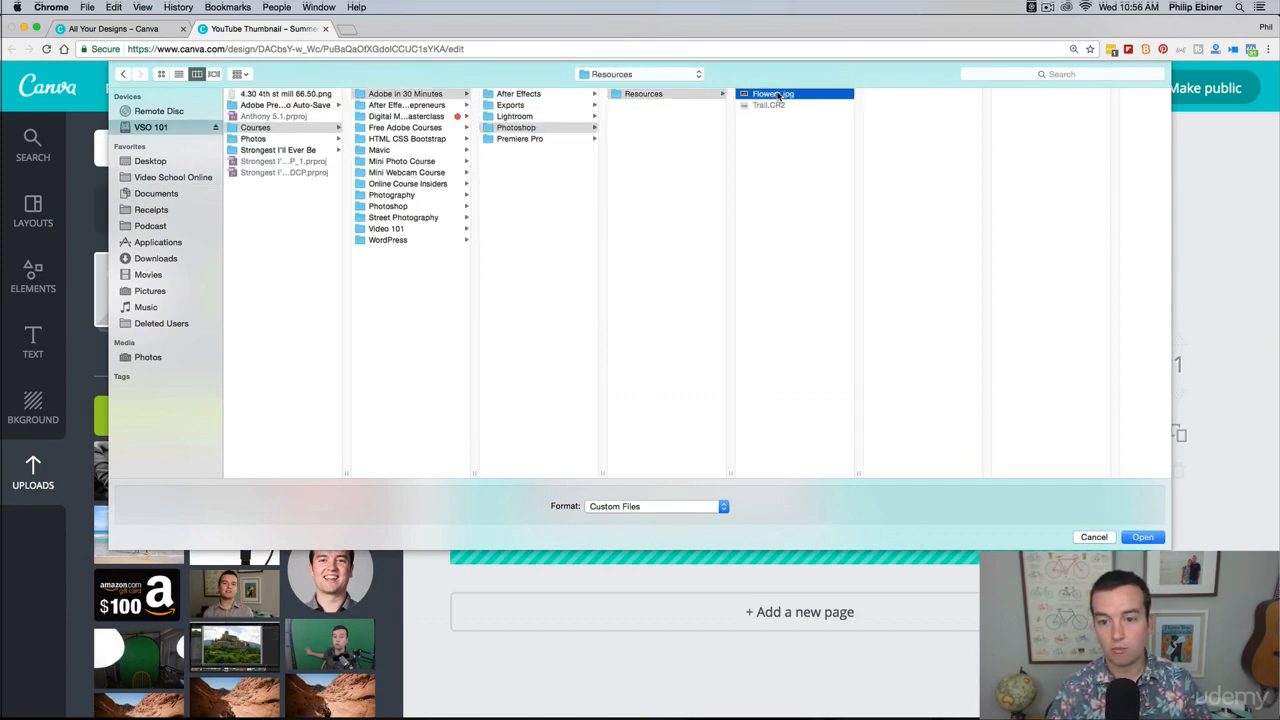
key("Return")
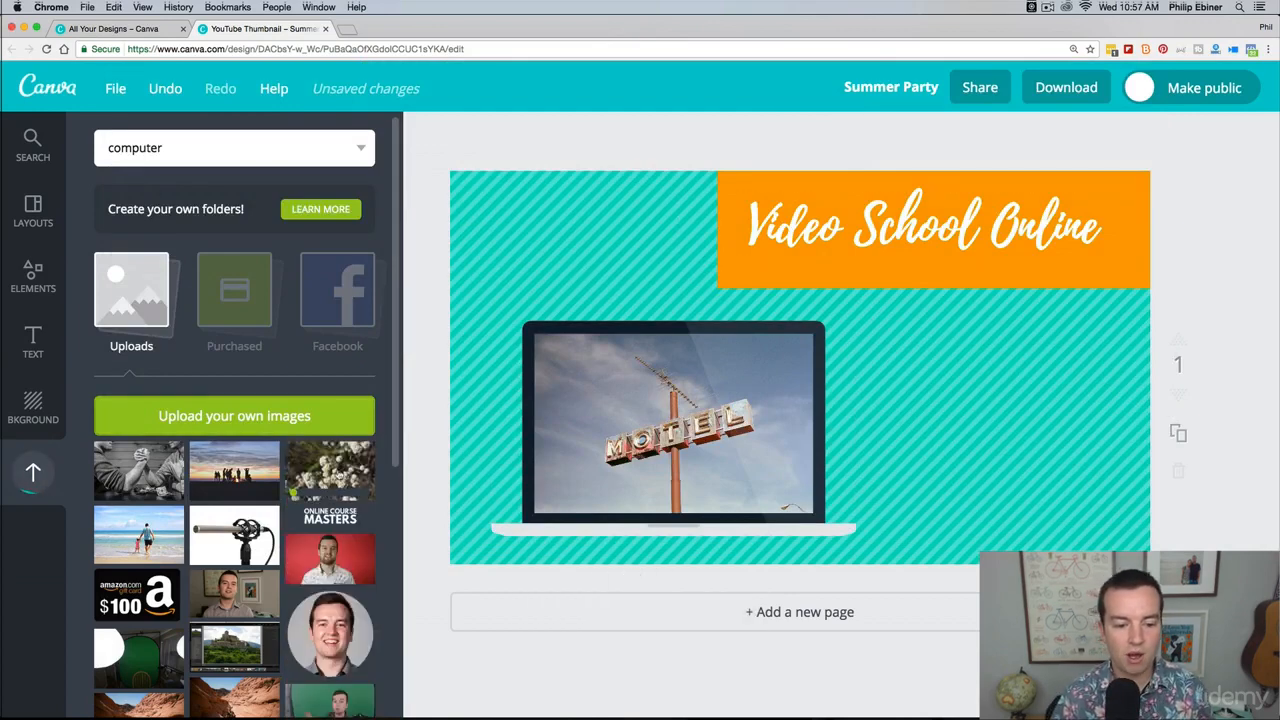
Step: Replace the motel sign picture in the laptop frame with the uploaded white flower photo
scroll(302, 452, "down", 5)
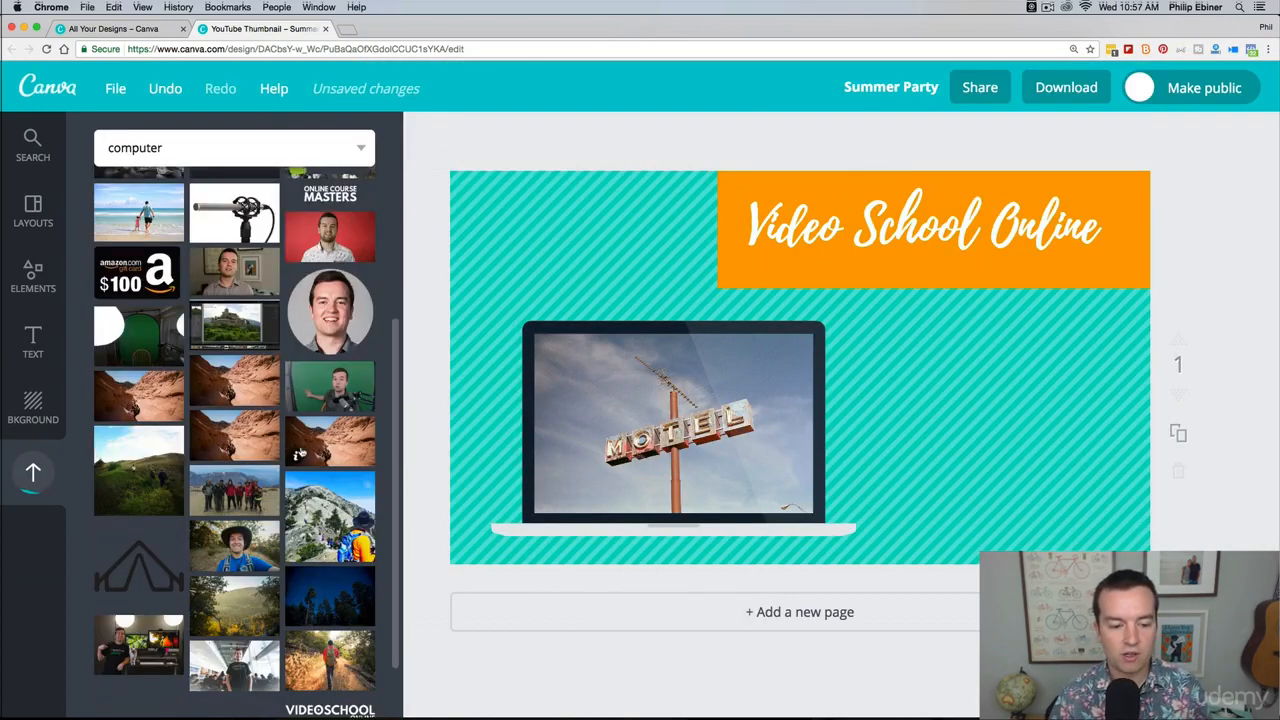
scroll(341, 357, "up", 5)
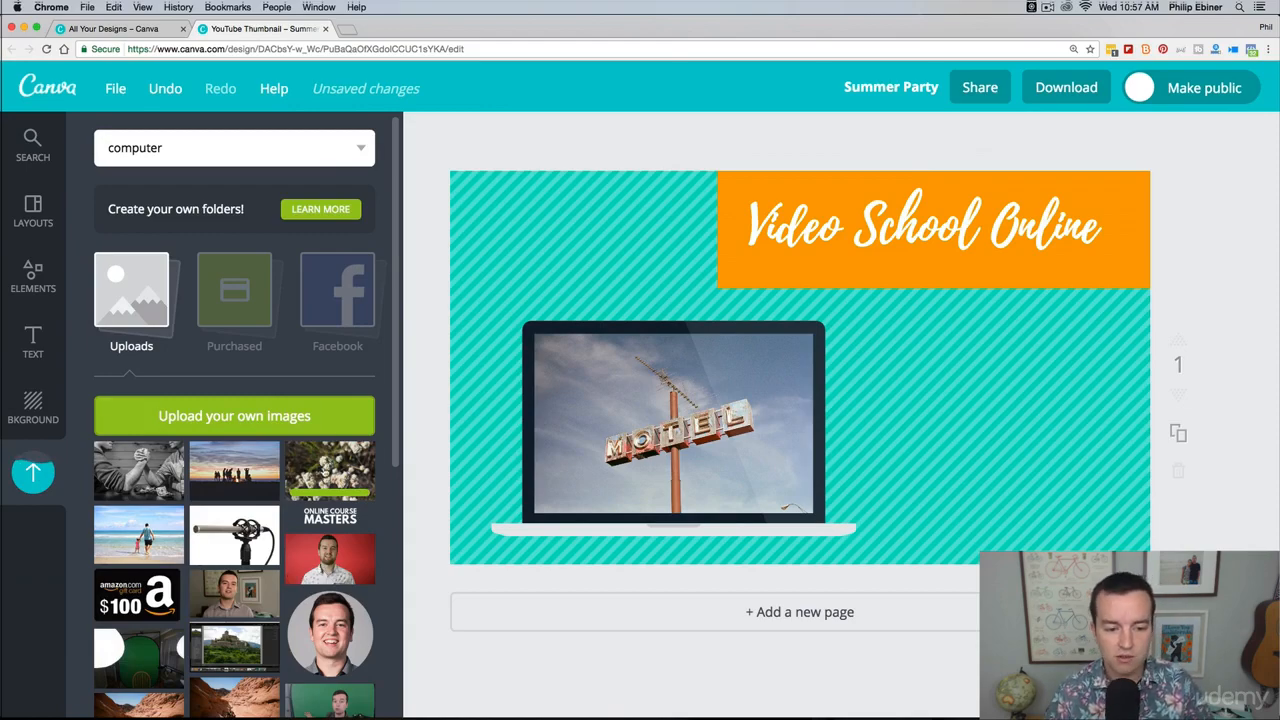
left_click_drag(334, 459, 700, 408)
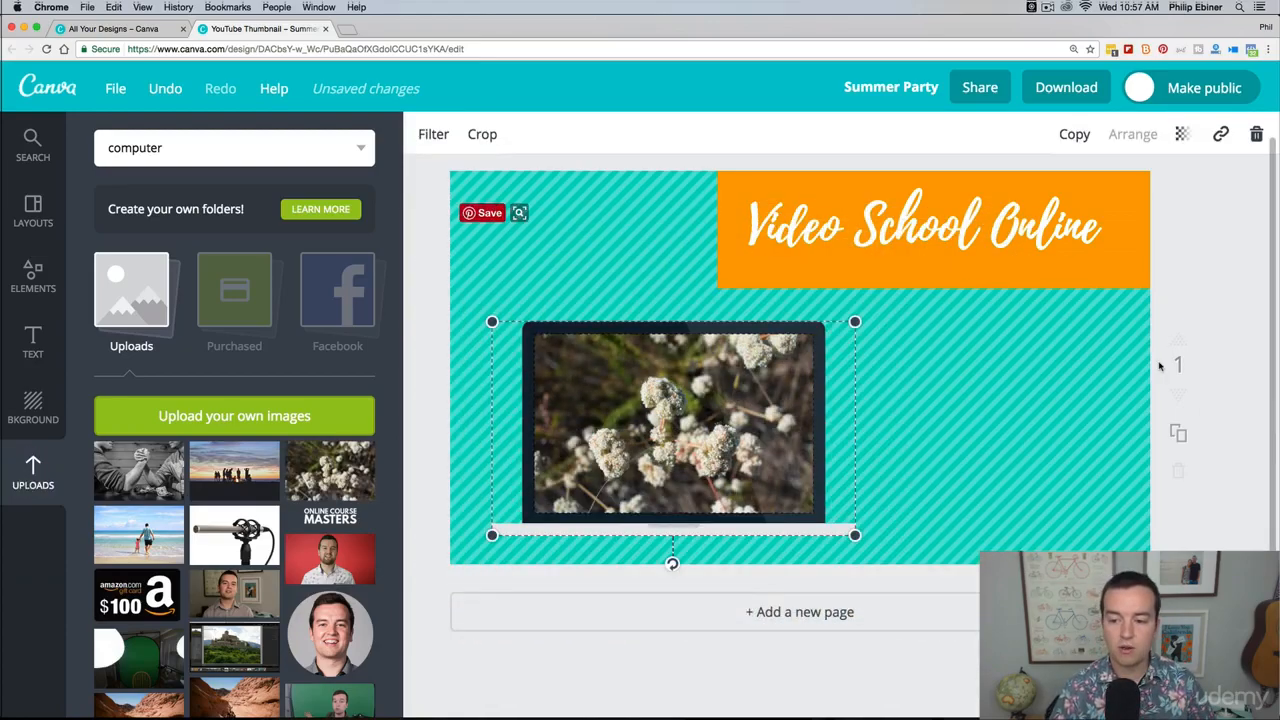
left_click(1193, 284)
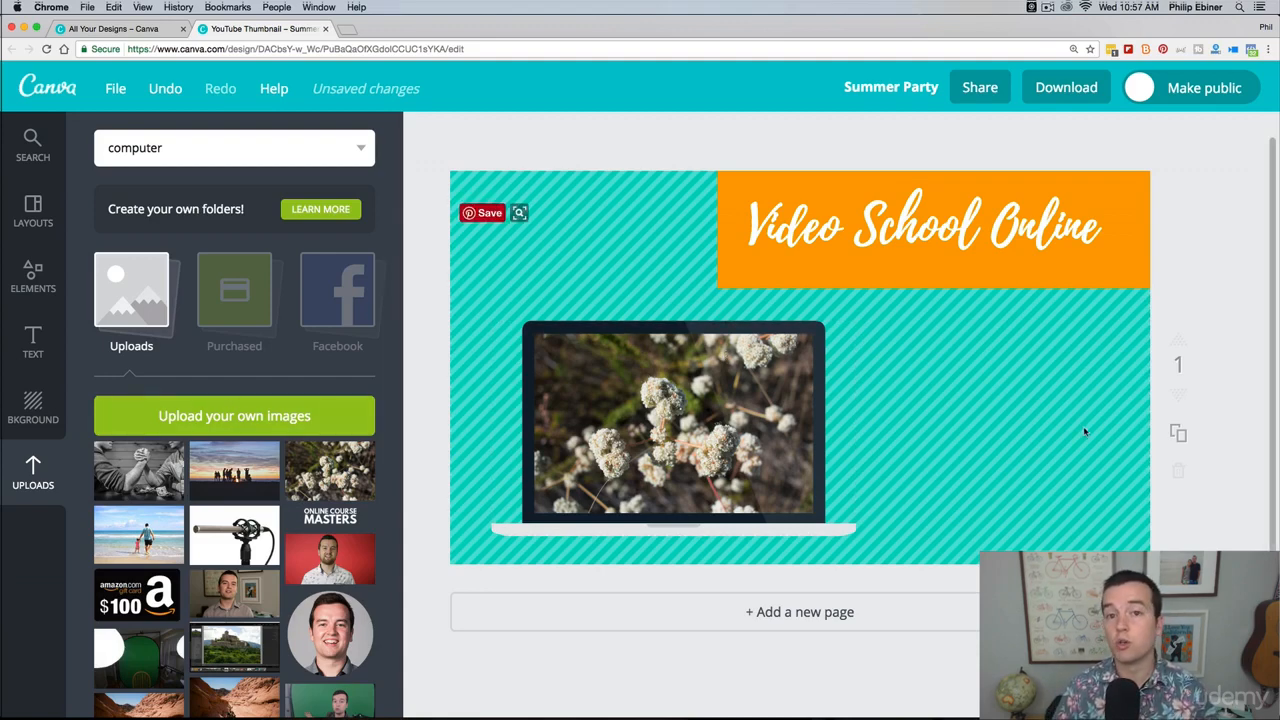
Step: Duplicate the thumbnail page and change the copy's banner title to "How to prune flowers"
scroll(1209, 330, "up", 1)
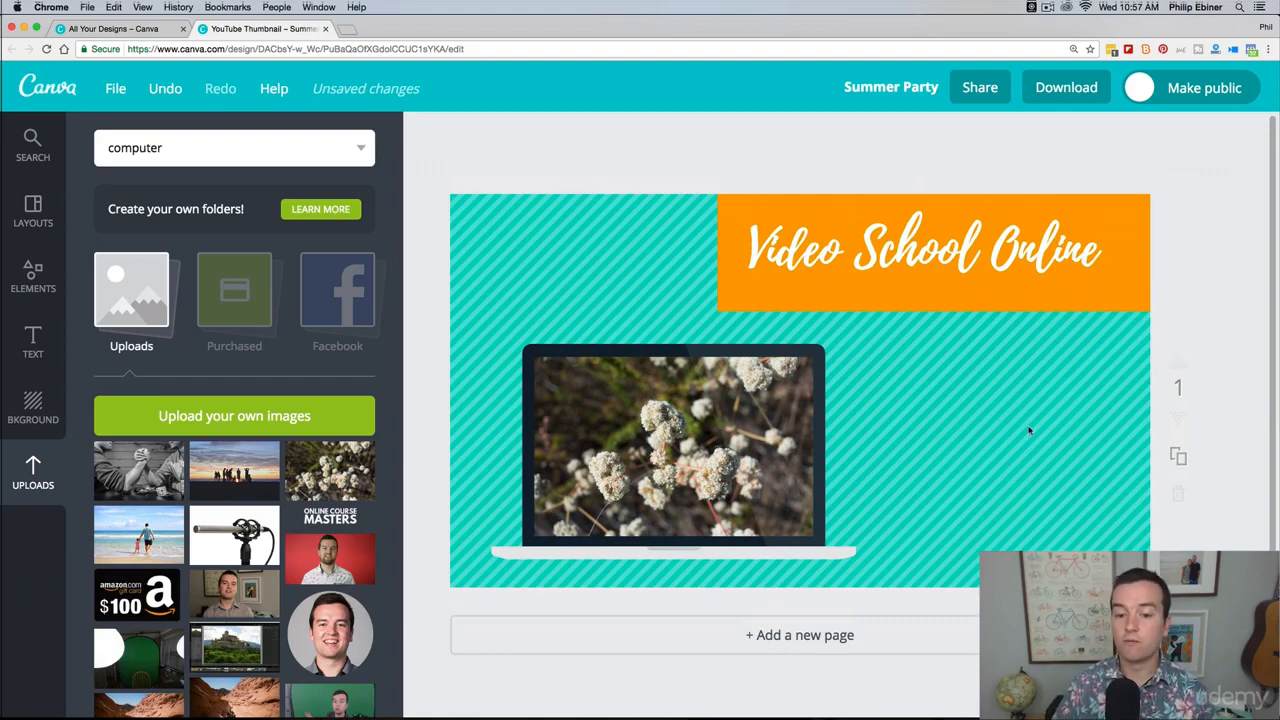
left_click(1178, 457)
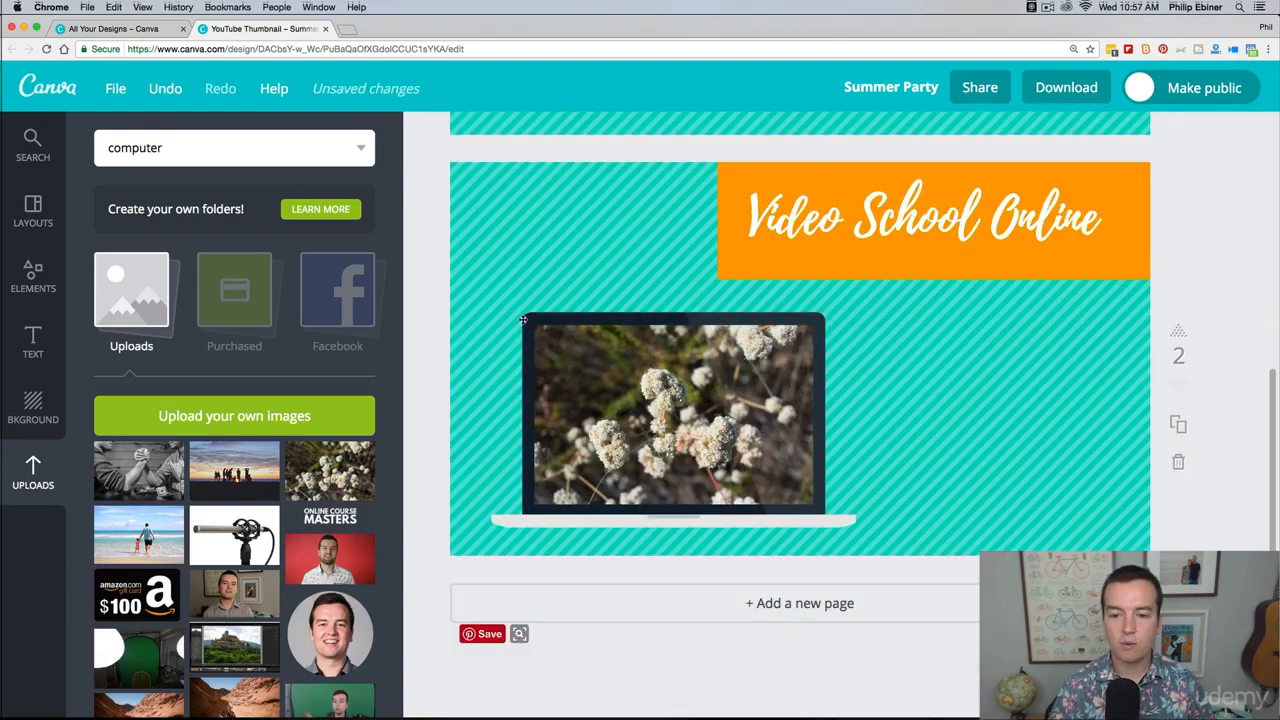
double_click(857, 209)
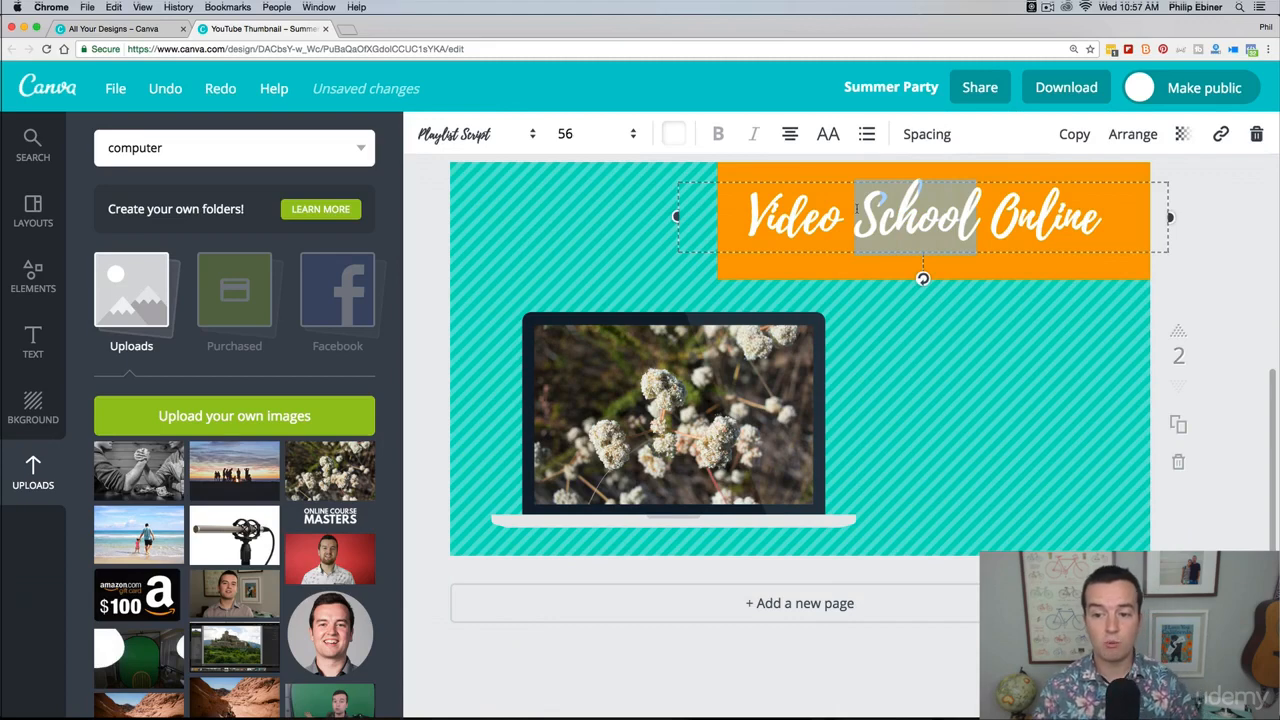
key("super+a")
type("How")
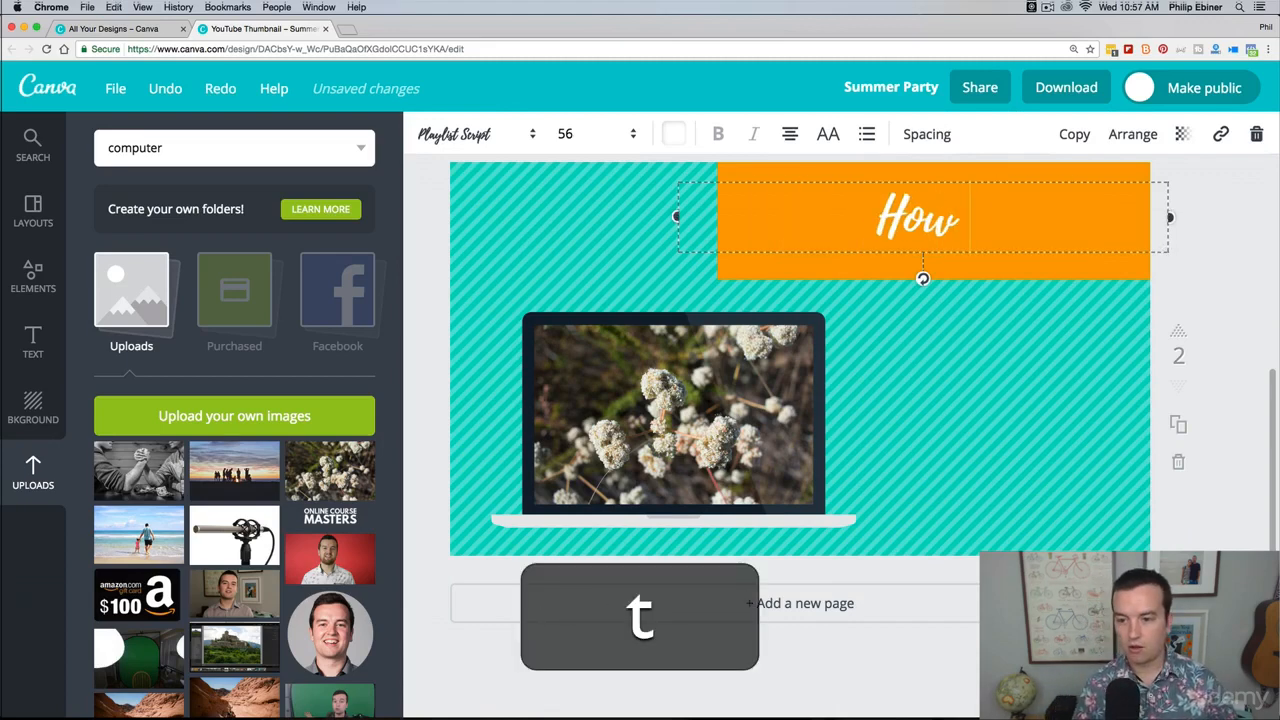
type(" to prune flowers")
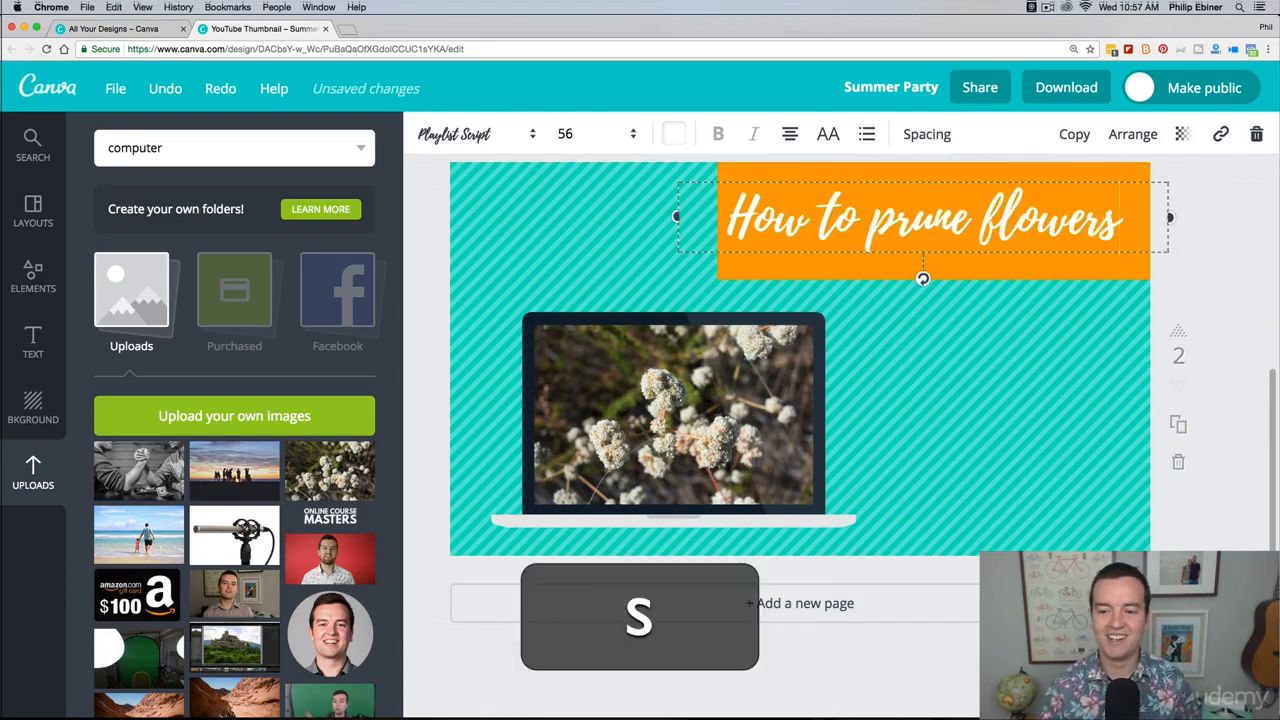
left_click(1222, 262)
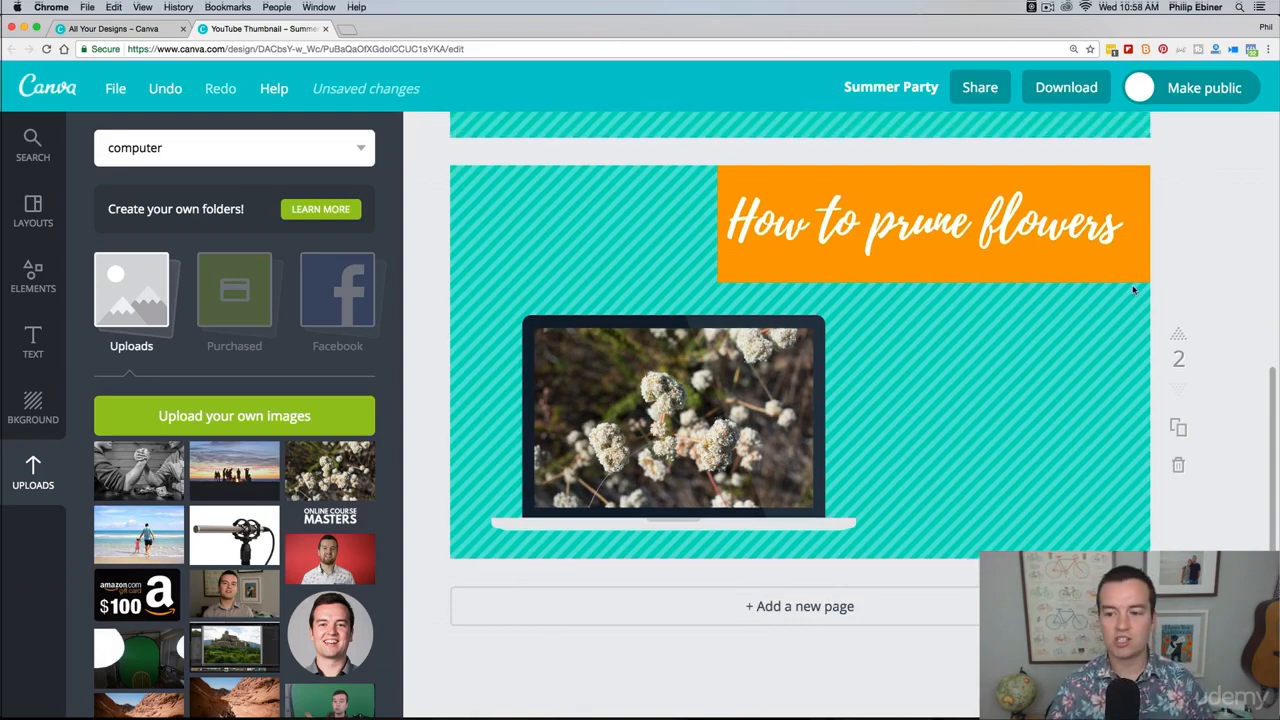
Step: Download only page 2 of the design as a JPG and save it to the Desktop as "Summer Party"
scroll(1204, 294, "up", 5)
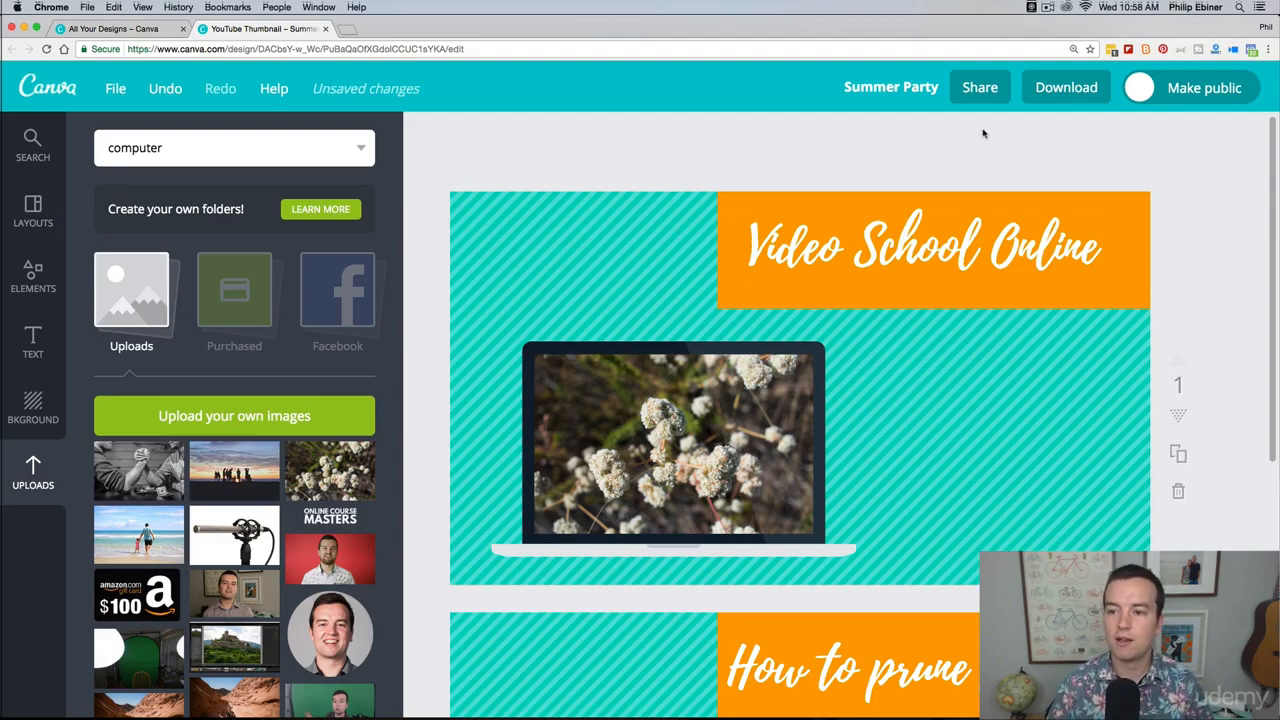
left_click(1066, 84)
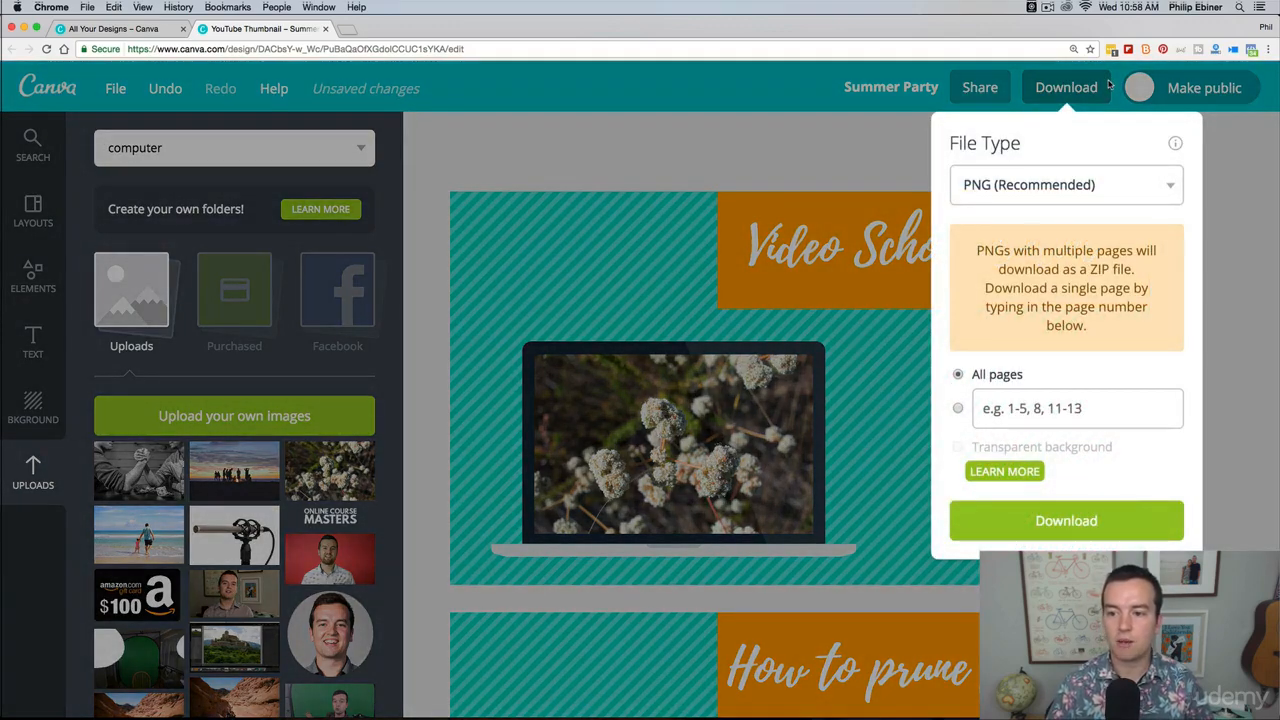
left_click(1026, 181)
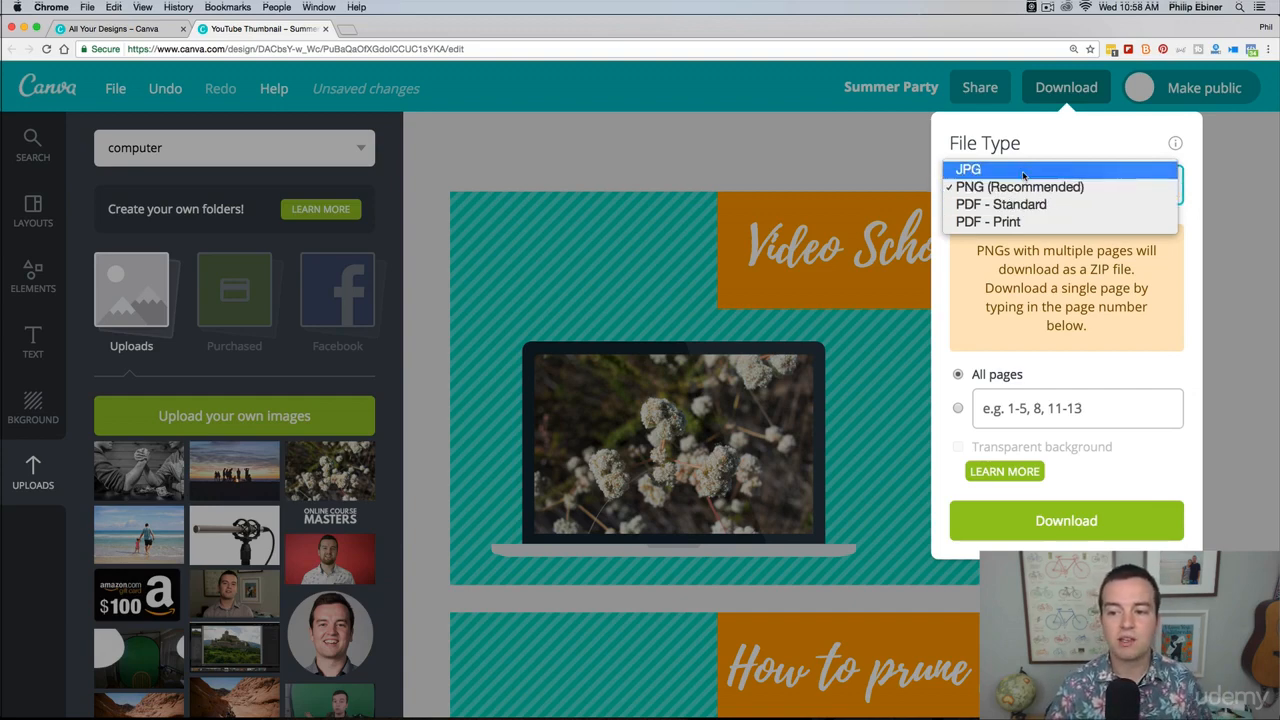
left_click(1074, 170)
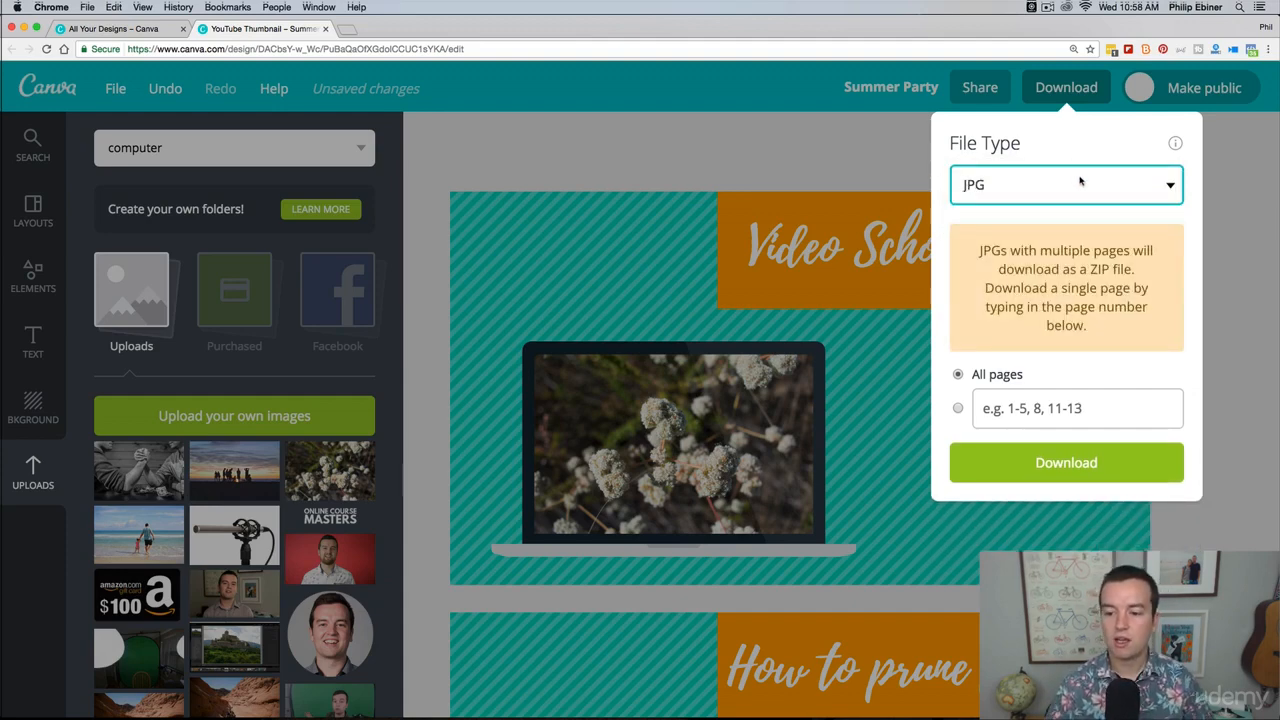
left_click(958, 409)
left_click(959, 376)
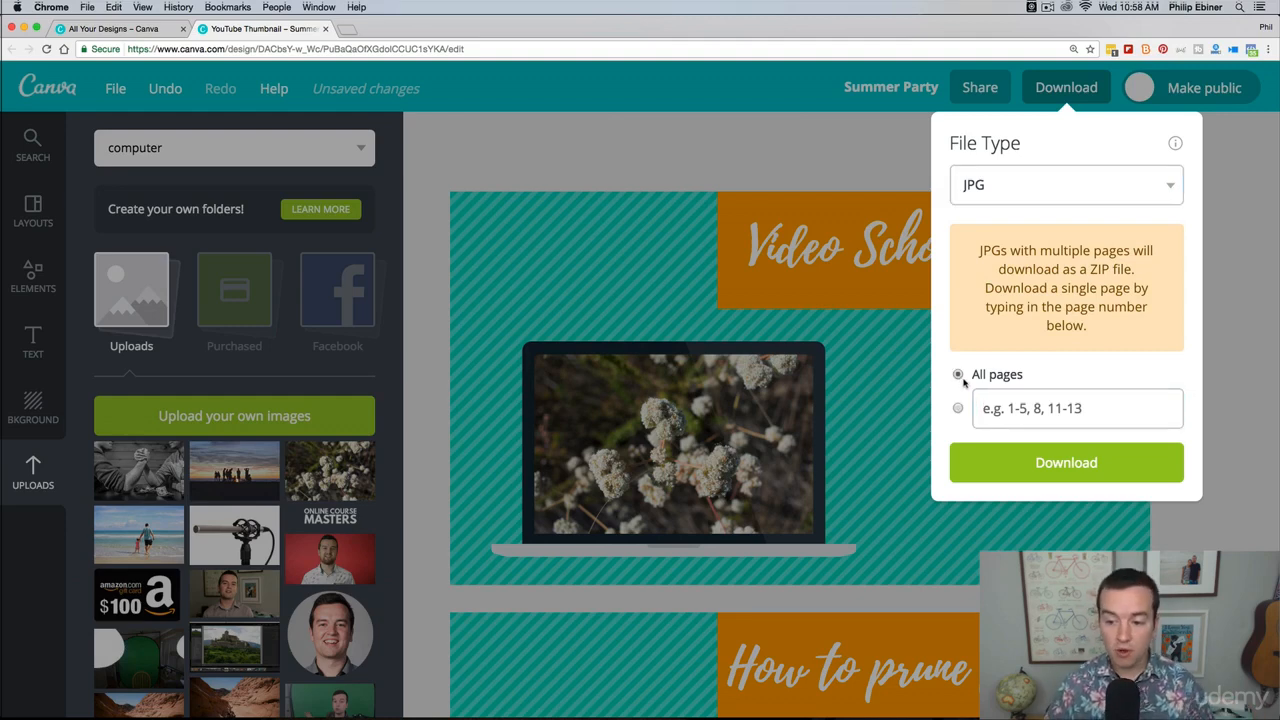
left_click(957, 408)
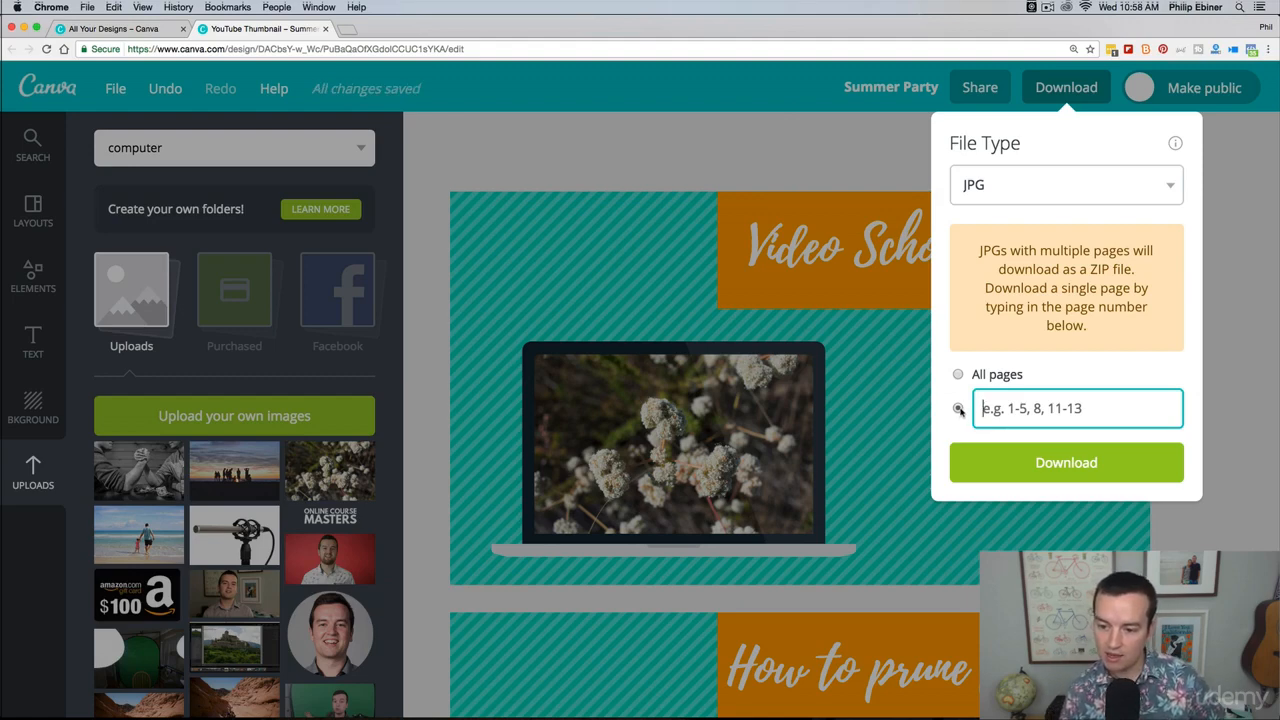
type("2")
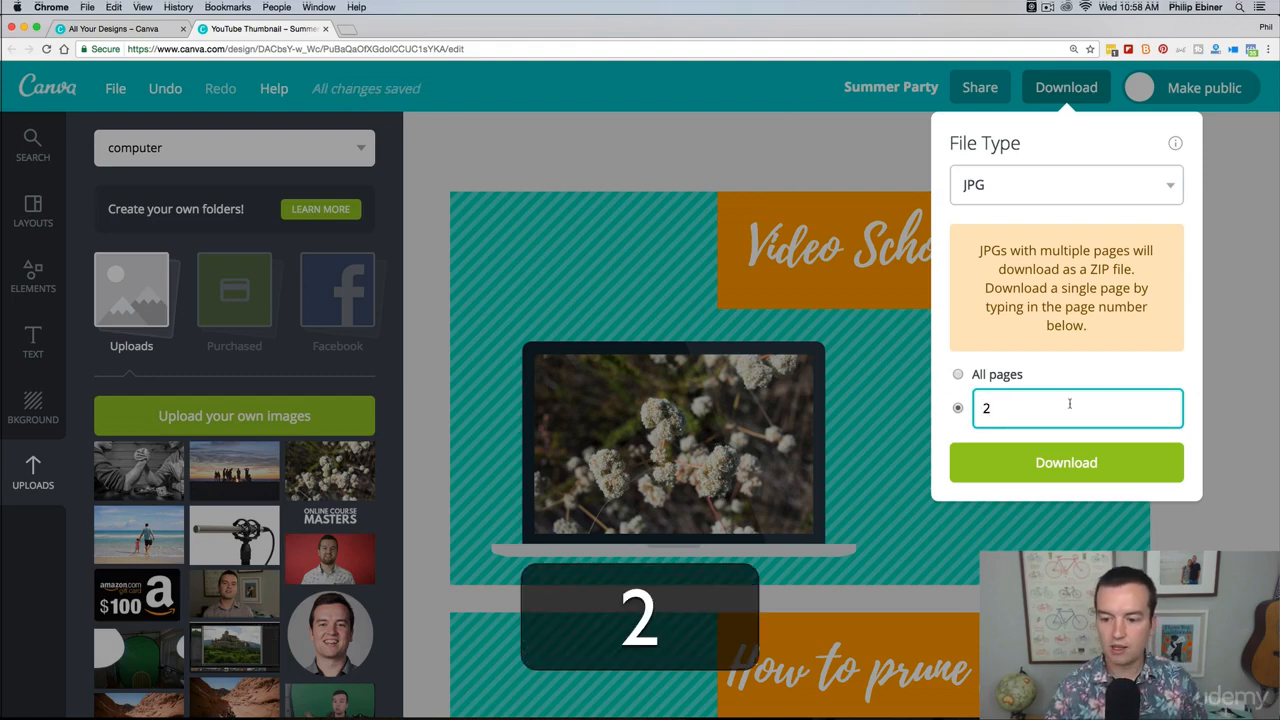
left_click(1078, 460)
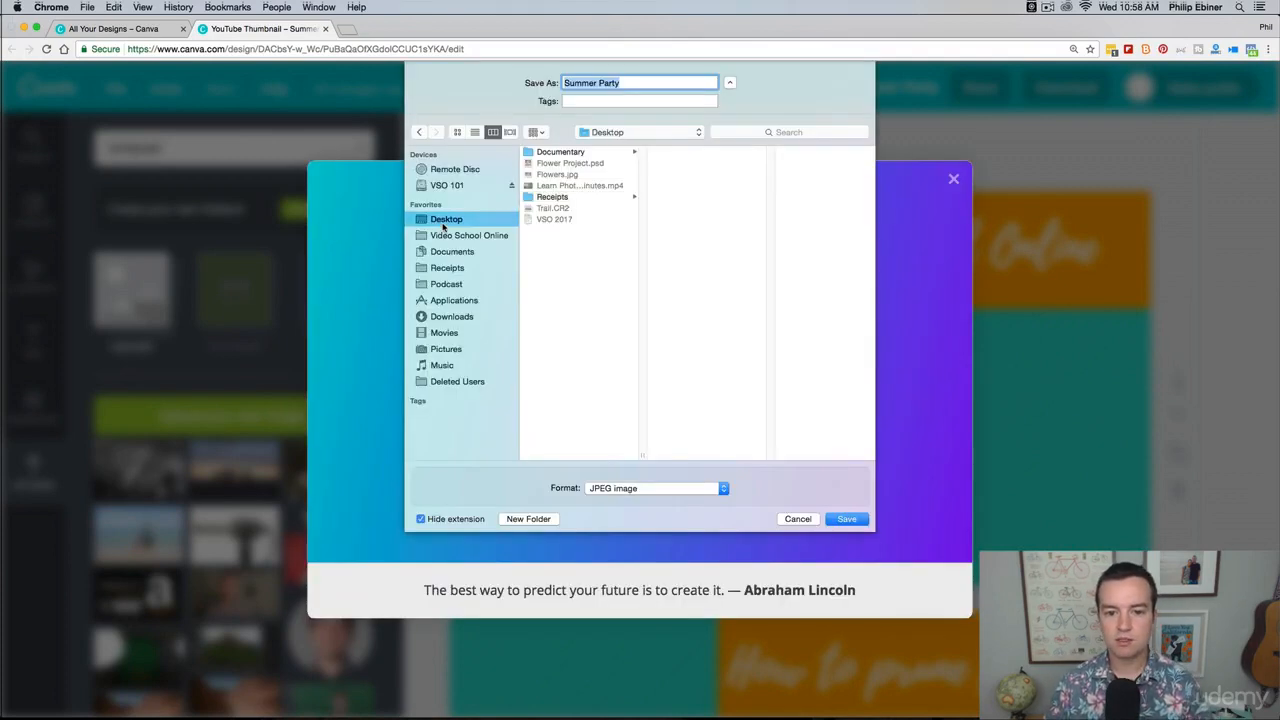
key("Return")
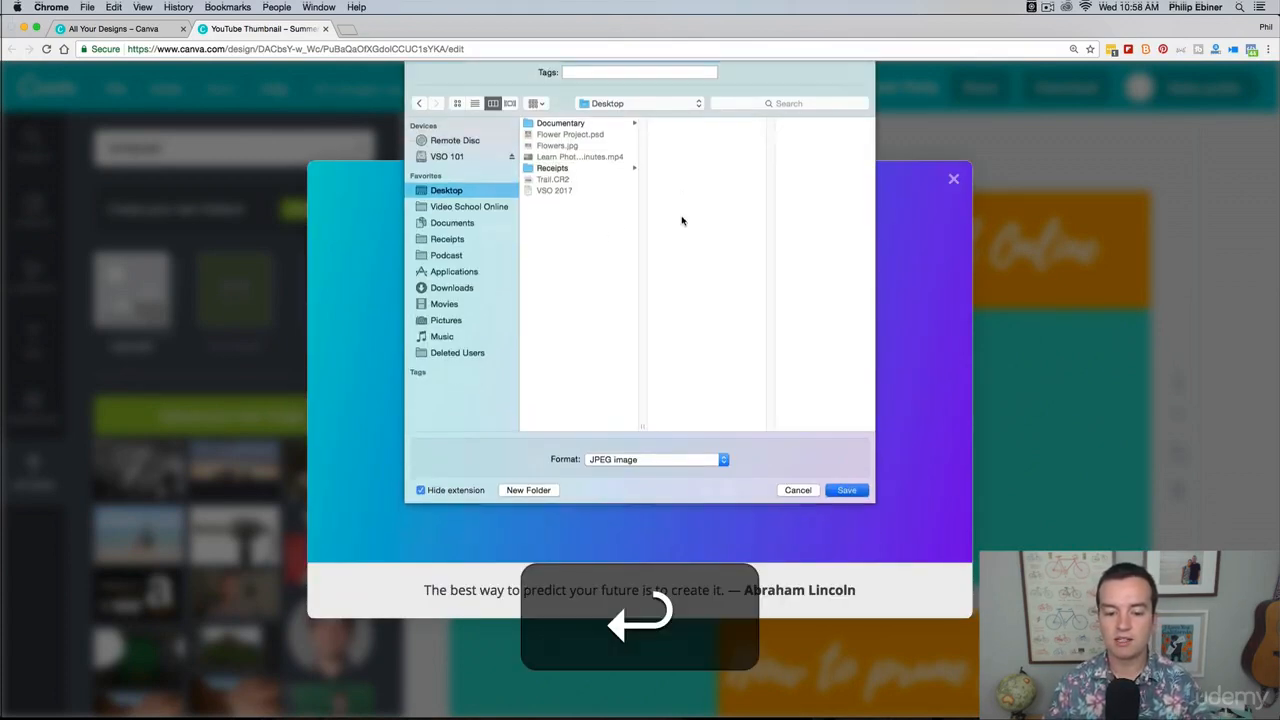
Step: Locate the downloaded Summer Party.jpg in Finder, preview it at large size, and close the preview and both Finder windows
left_click(126, 705)
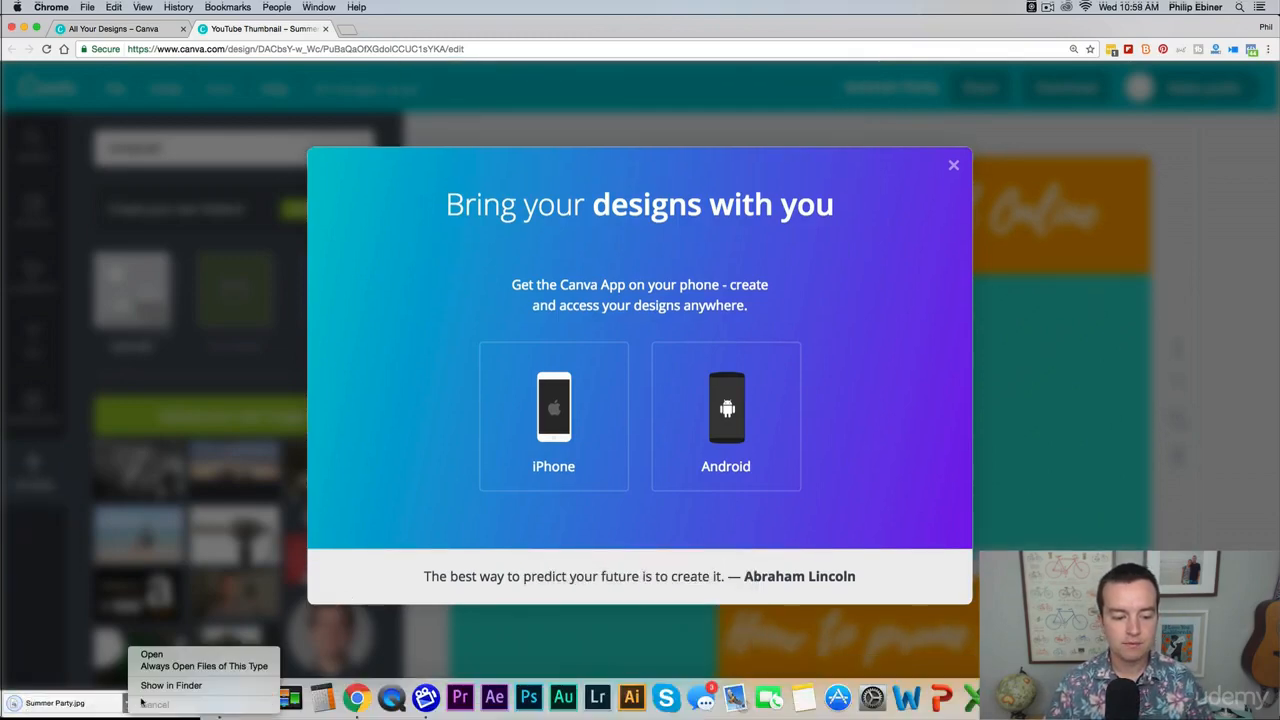
left_click(175, 689)
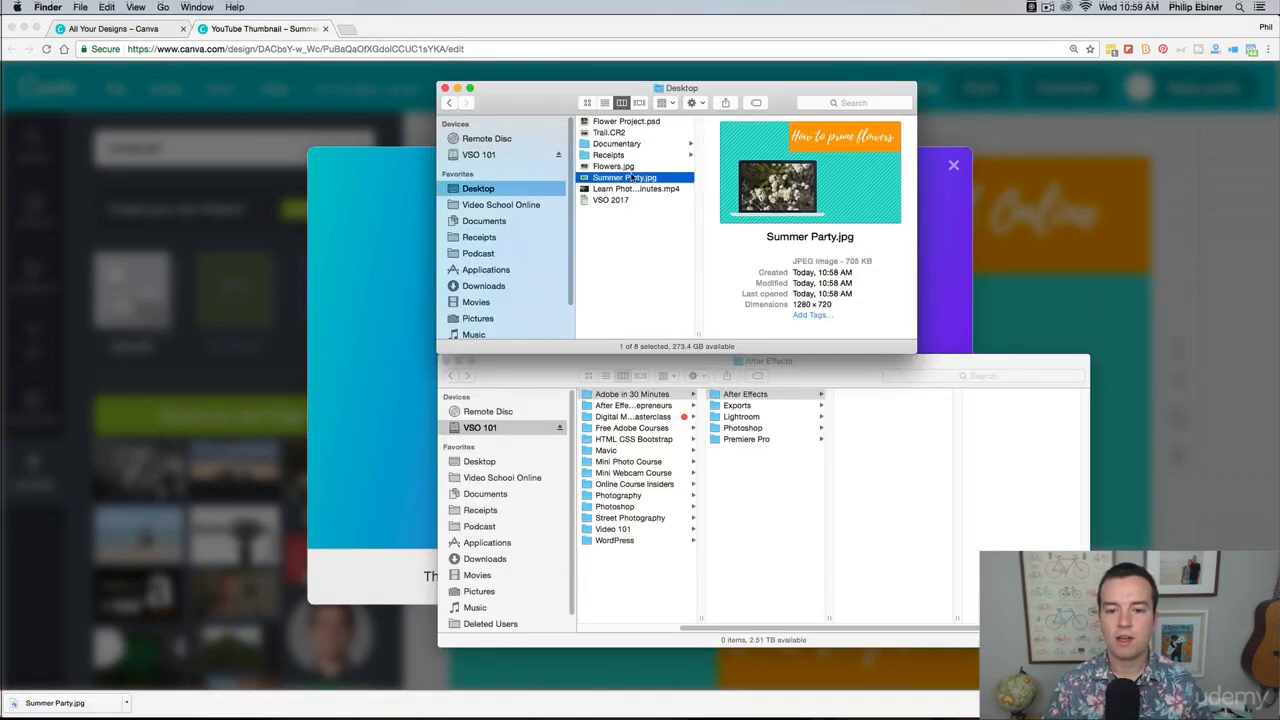
key("space")
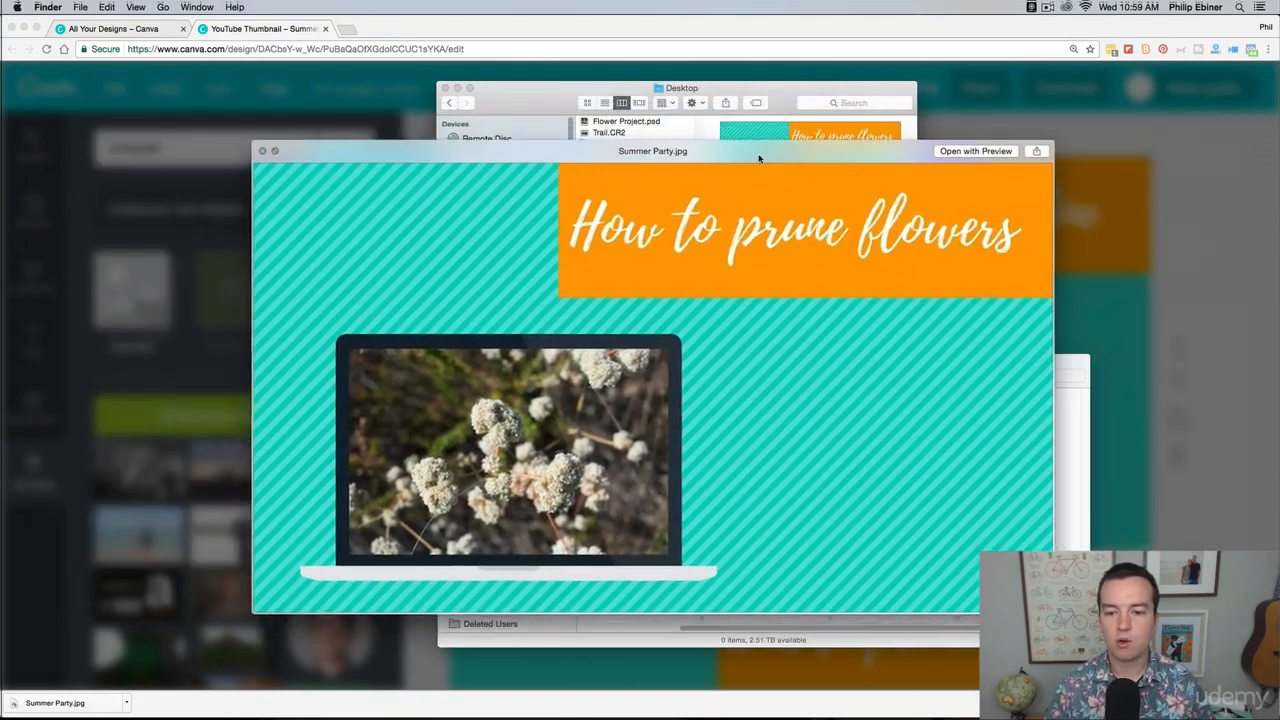
left_click_drag(759, 158, 830, 46)
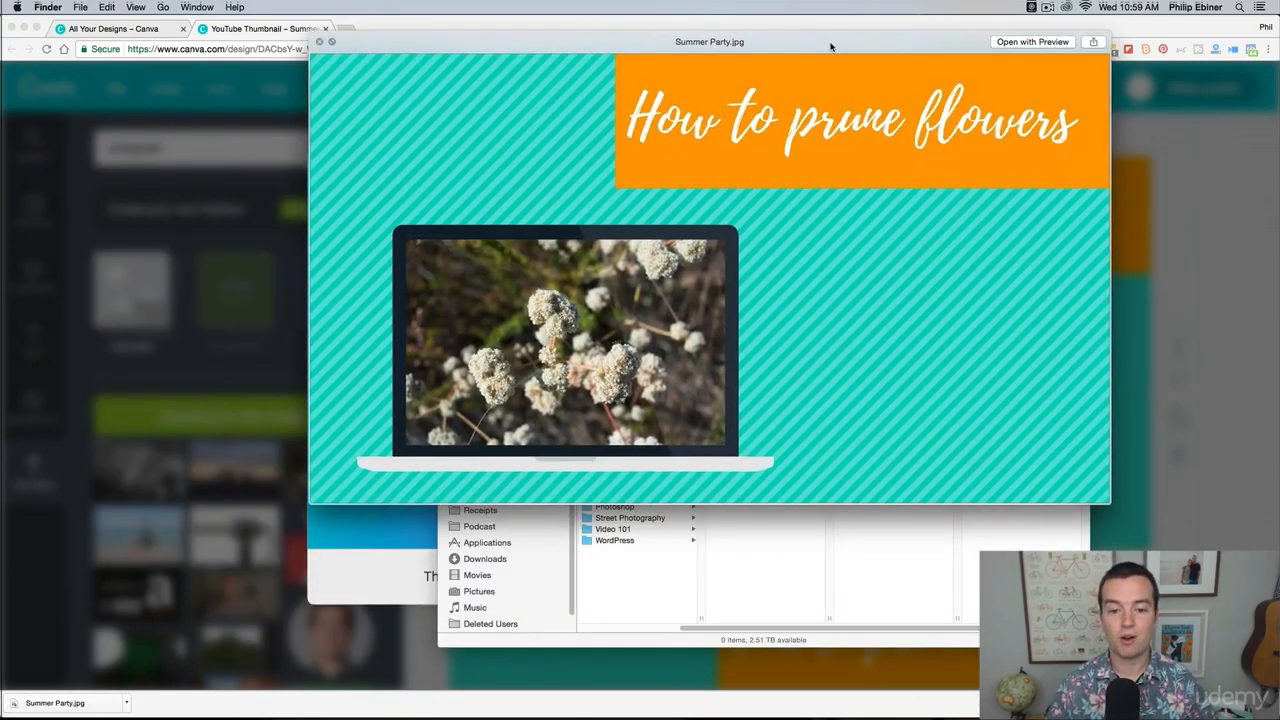
key("space")
left_click(447, 90)
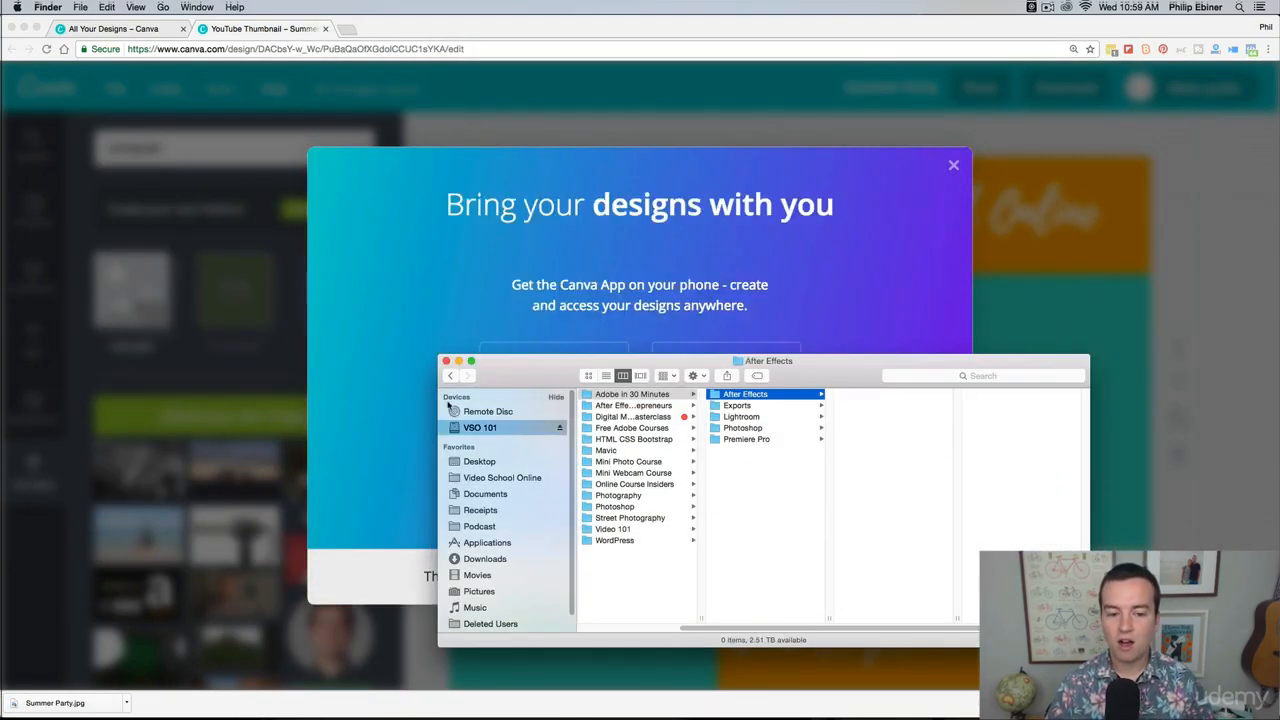
left_click(446, 361)
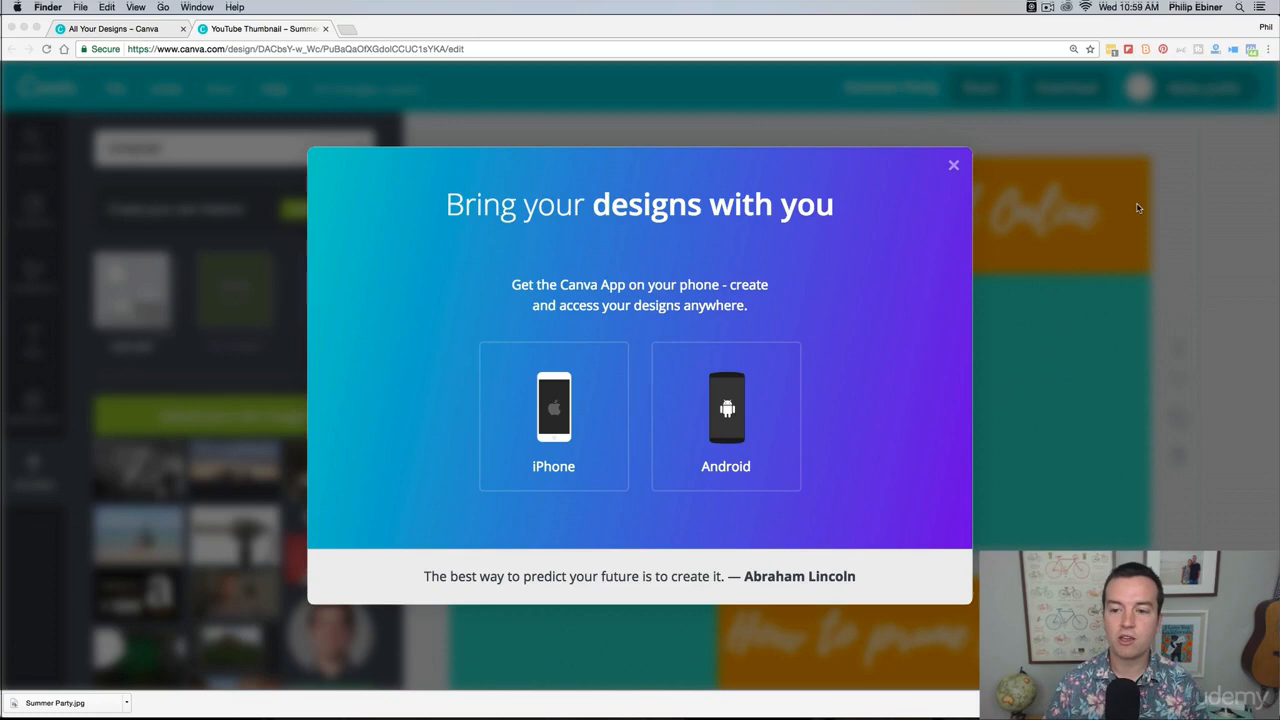
Step: Dismiss the mobile app promotion in Canva and return to the overview of all saved designs
left_click(939, 200)
left_click(953, 165)
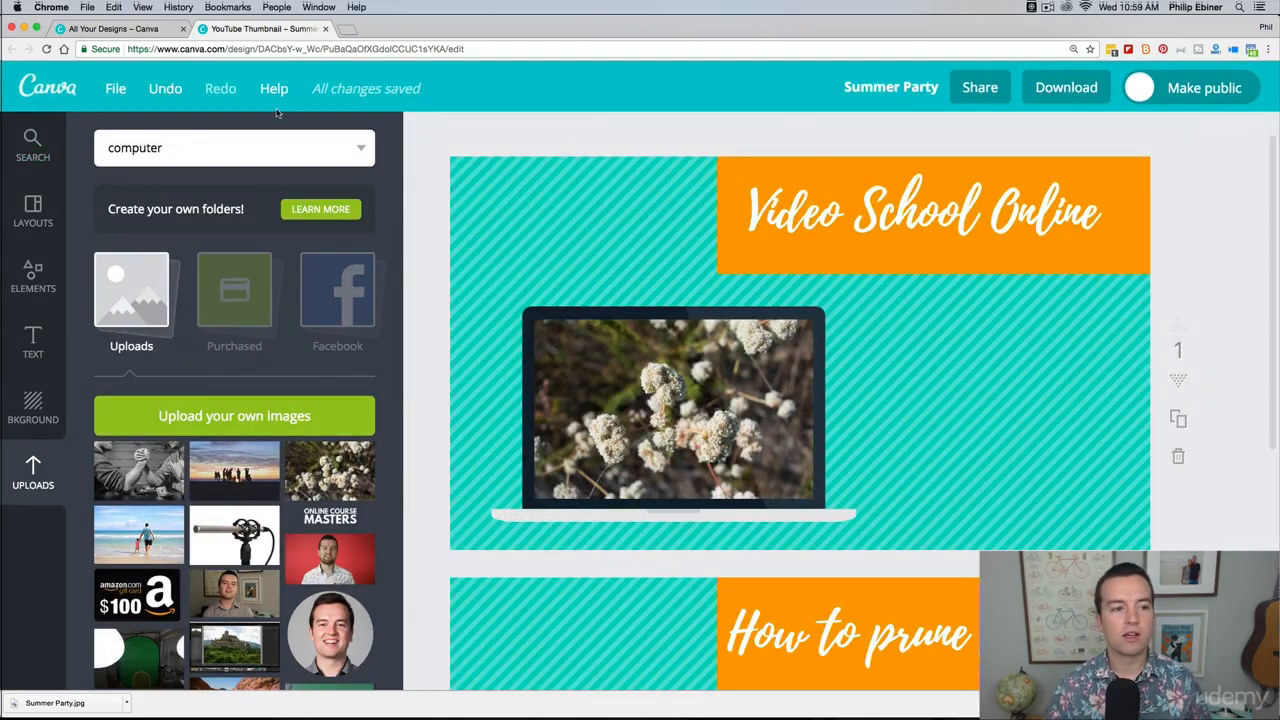
left_click(40, 90)
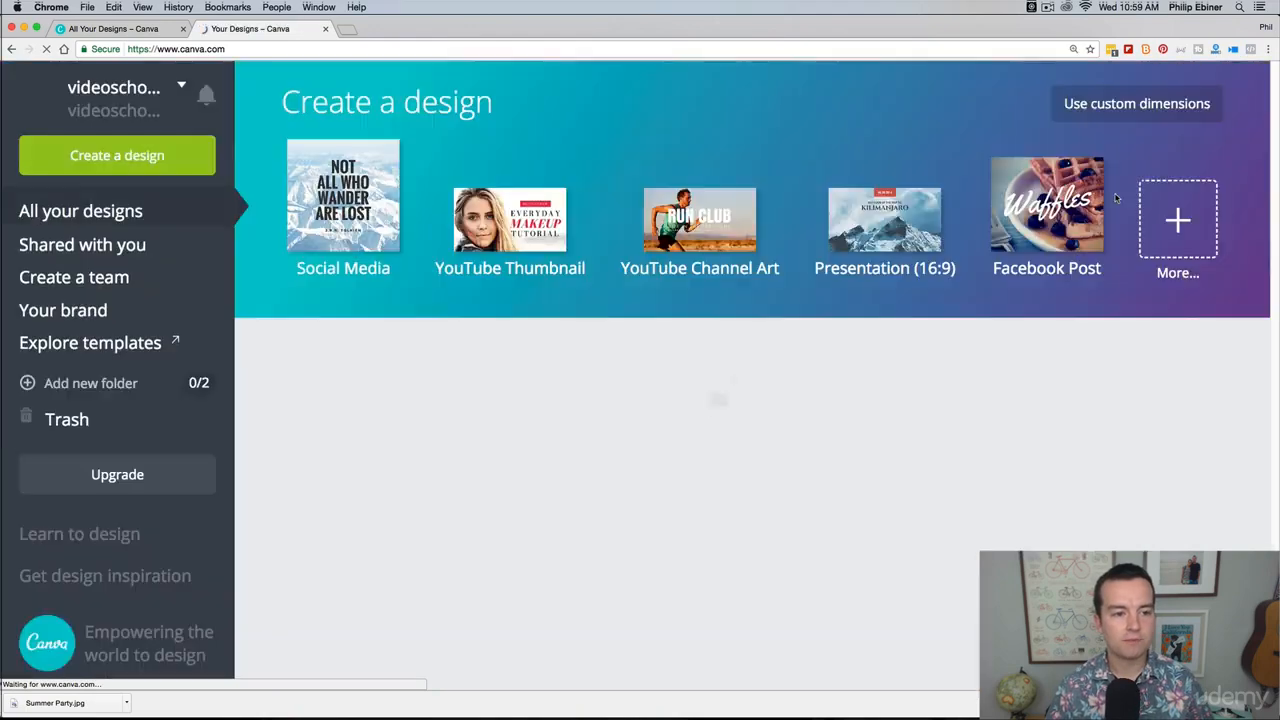
scroll(1052, 436, "down", 2)
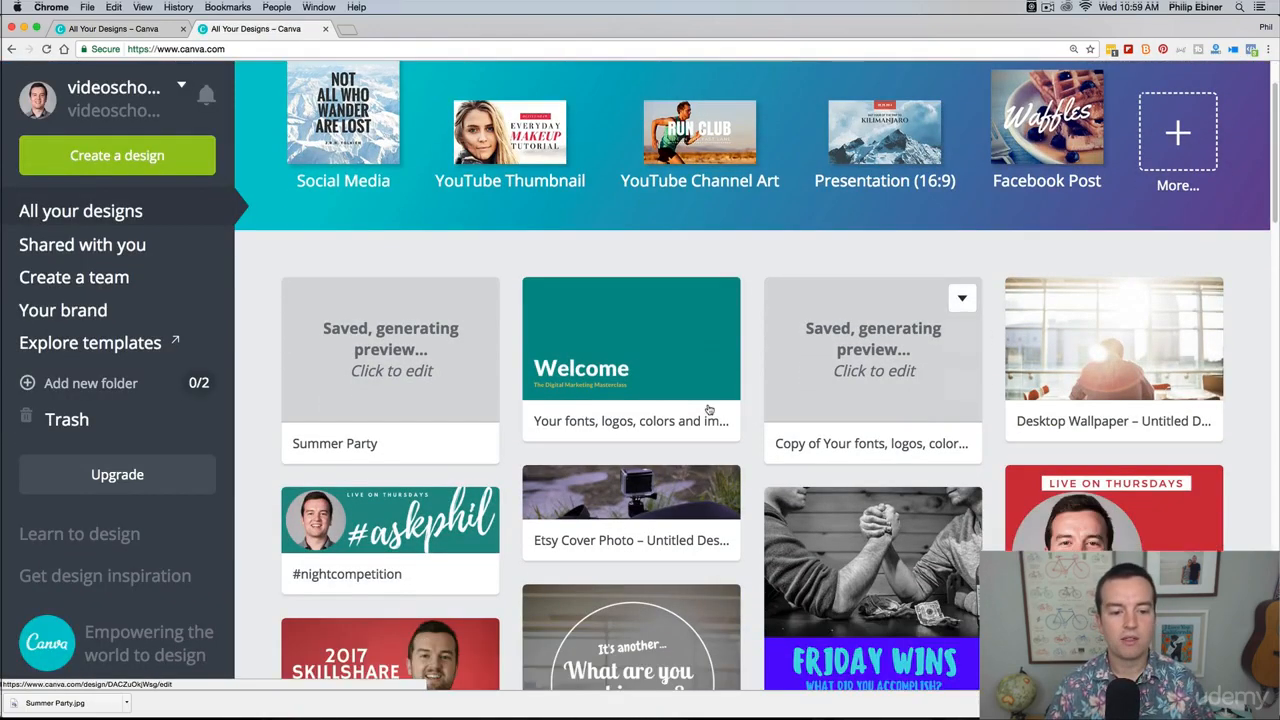